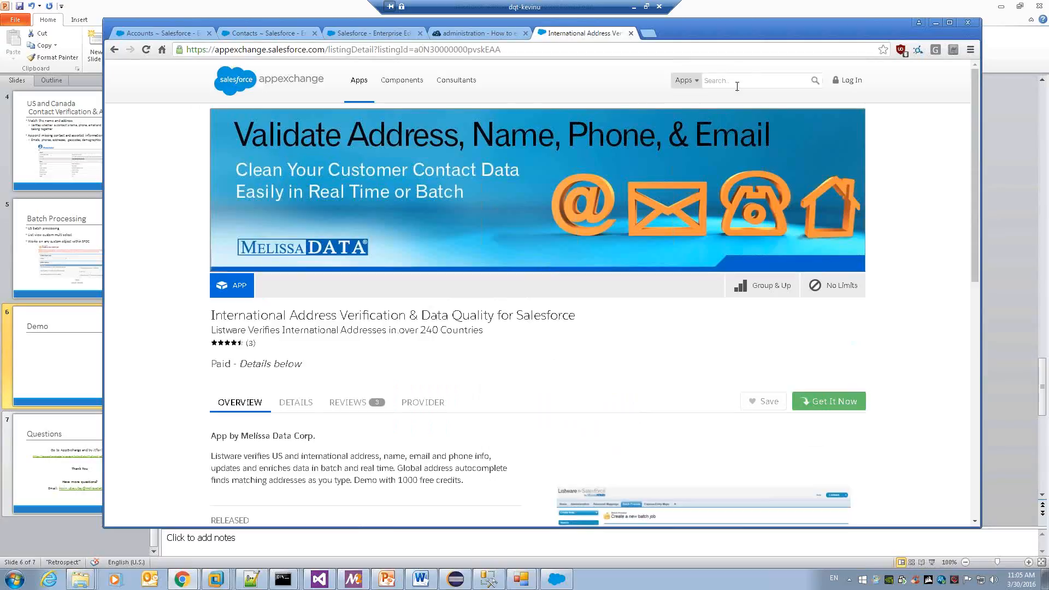
Check the listing's $19.99 one-time price, then switch to the Listware Results Summary tab.
{"action": "scroll", "coordinate": [486, 319], "scroll_direction": "down", "scroll_amount": 2}
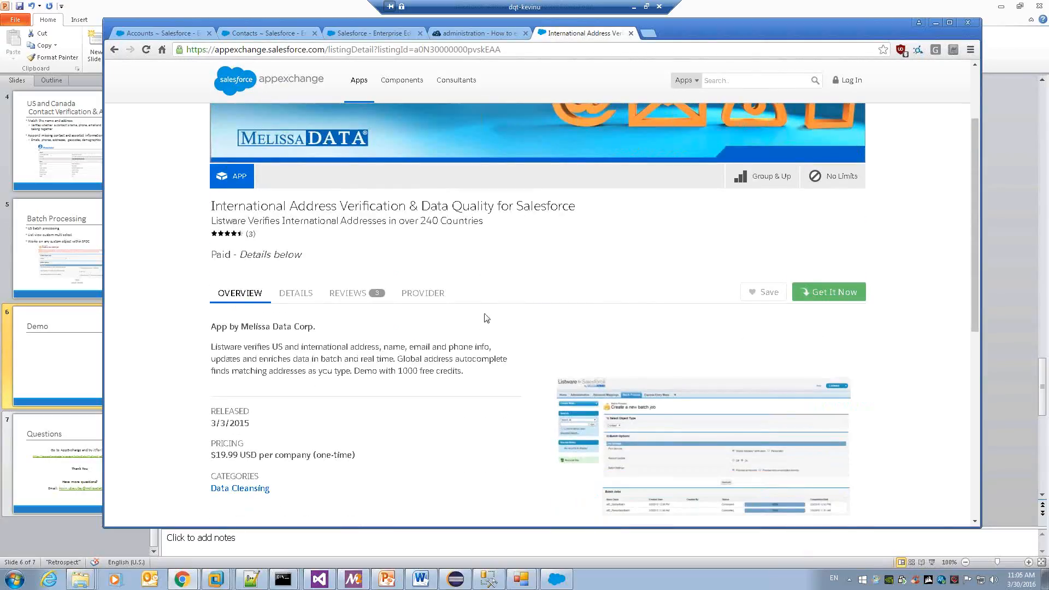
{"action": "key", "text": "ctrl+3"}
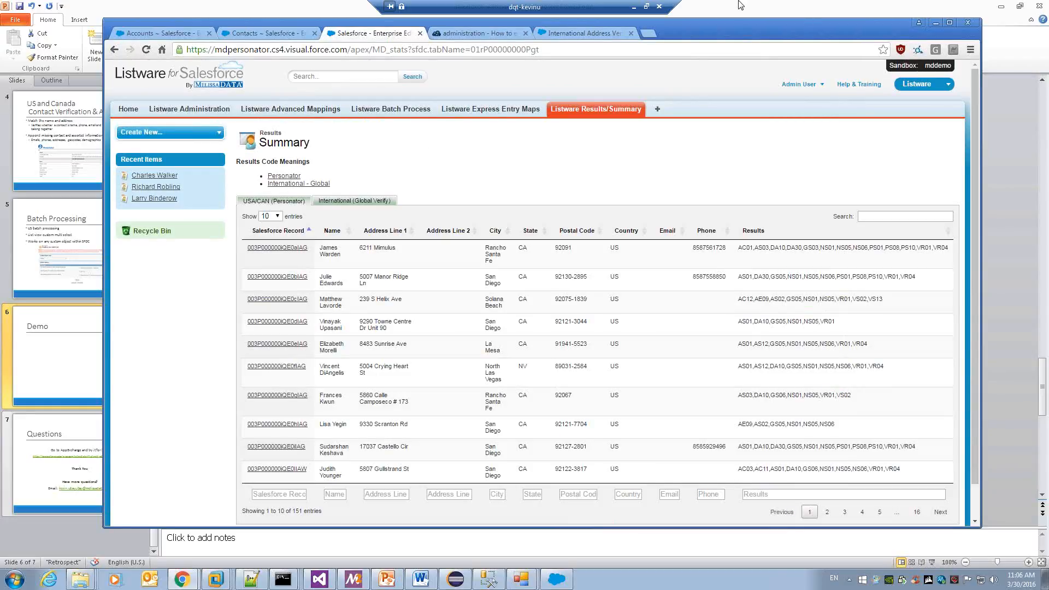
Reposition the browser, glance at the app list, and go to Listware Administration settings.
{"action": "left_click_drag", "start_coordinate": [768, 25], "coordinate": [741, 37]}
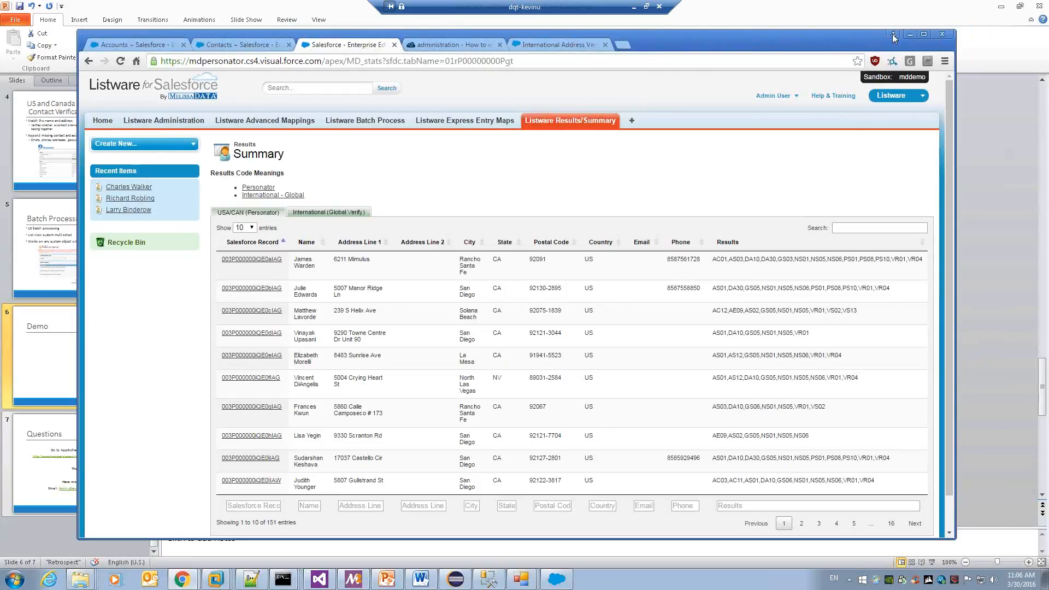
{"action": "left_click", "coordinate": [887, 98]}
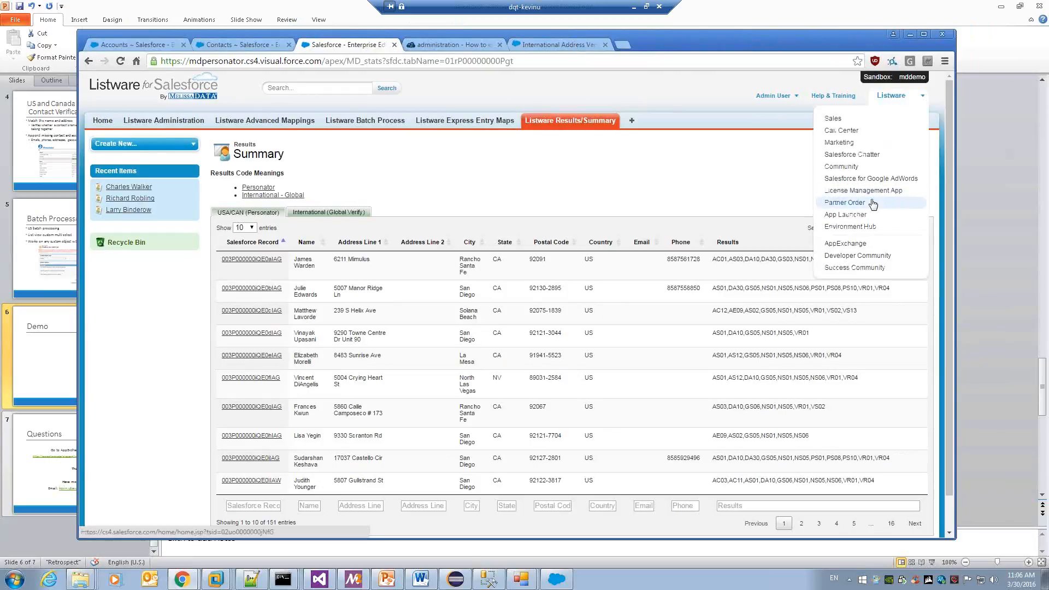
{"action": "left_click", "coordinate": [213, 146]}
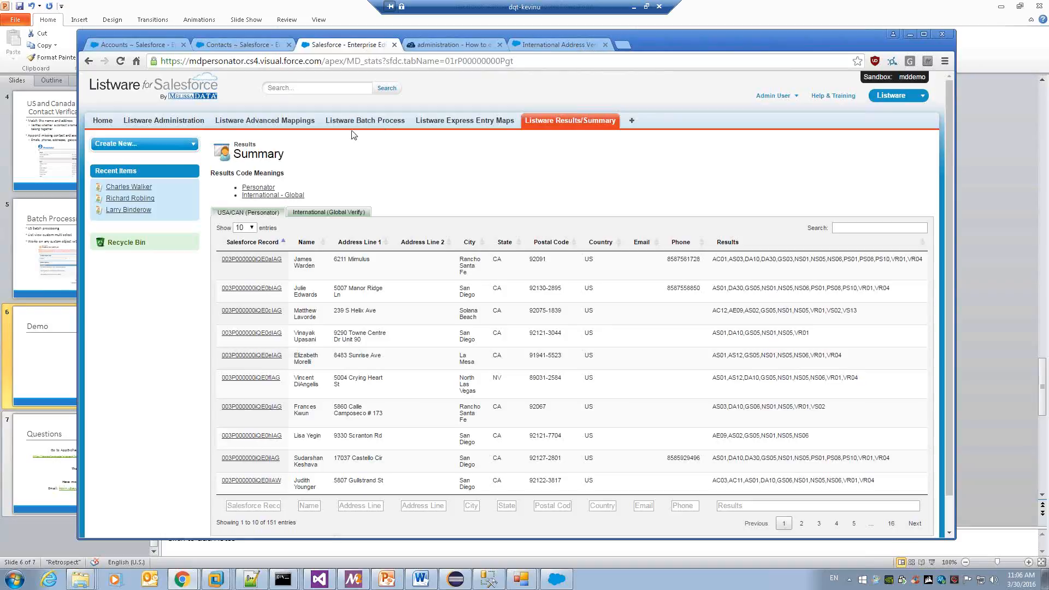
{"action": "left_click", "coordinate": [191, 122]}
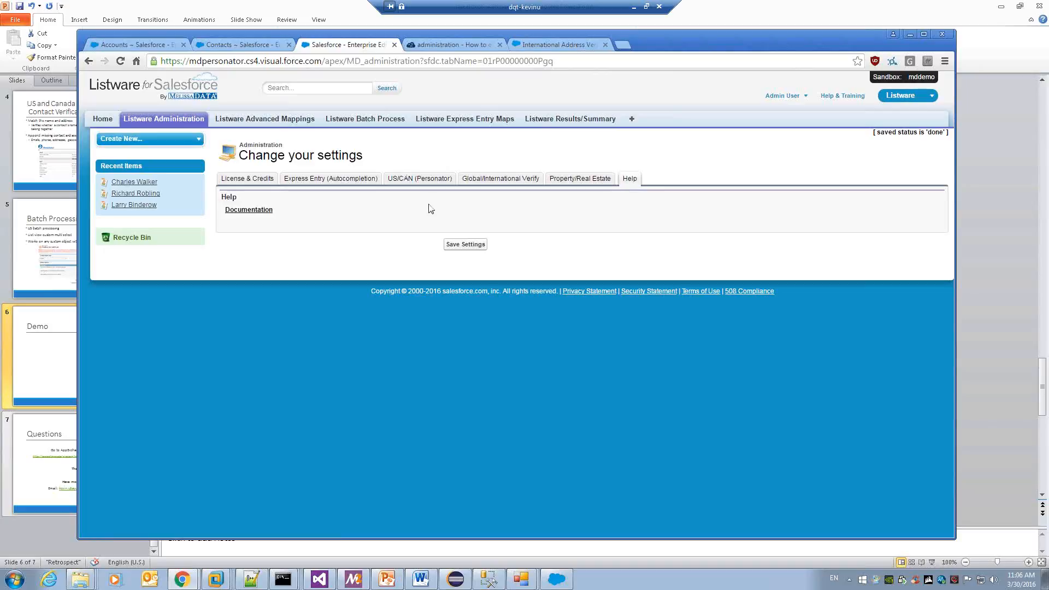
Show the US/CAN (Personator) settings and maximize the Chrome window.
{"action": "left_click", "coordinate": [458, 193]}
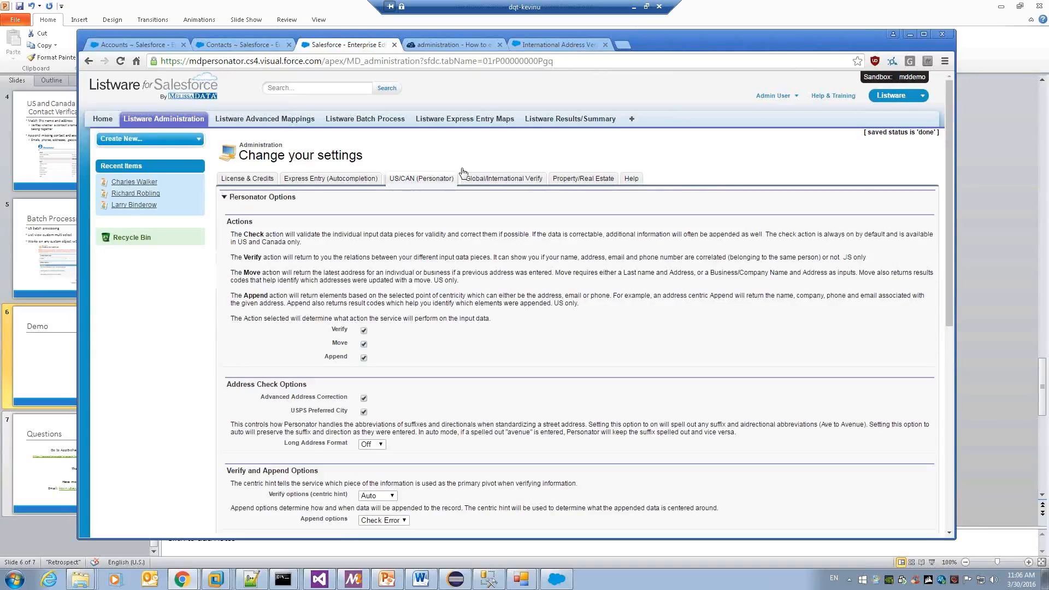
{"action": "key", "text": "super+Up"}
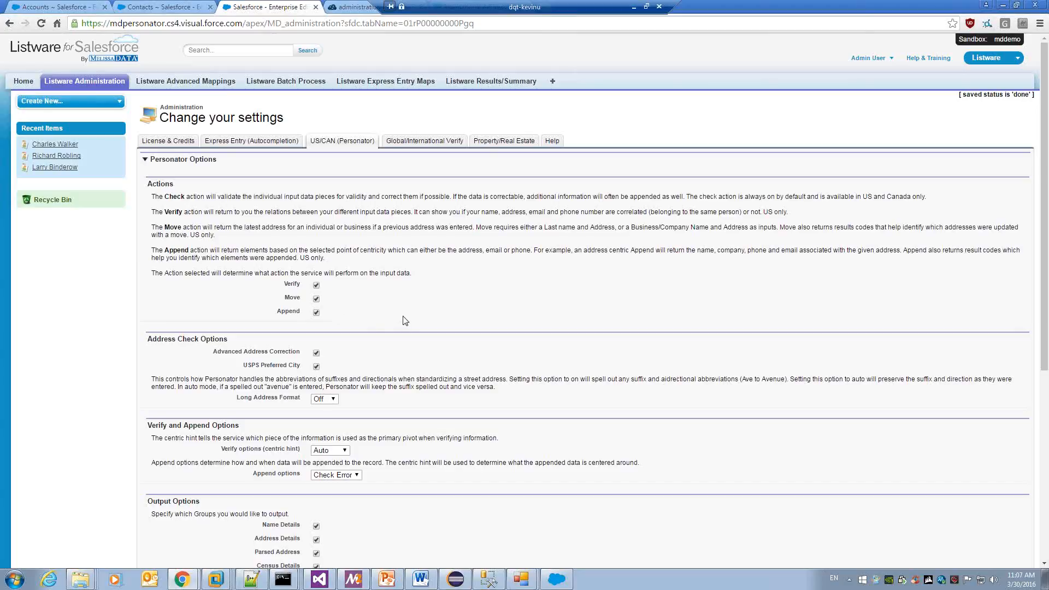
Scroll down and show the Long Address Format choices On, Off and Auto.
{"action": "scroll", "coordinate": [406, 320], "scroll_direction": "down", "scroll_amount": 2}
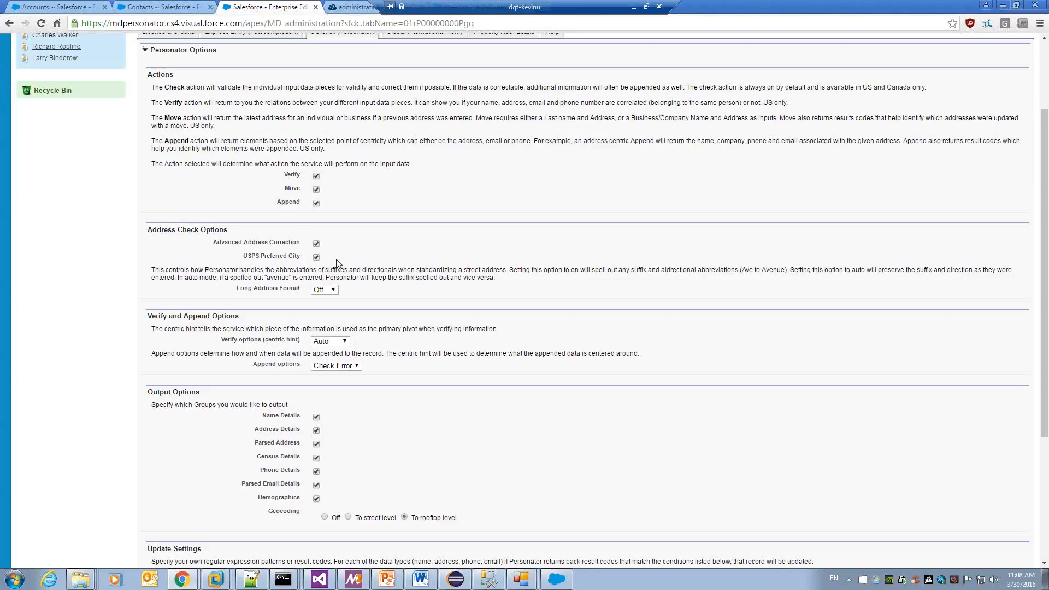
{"action": "left_click", "coordinate": [327, 290]}
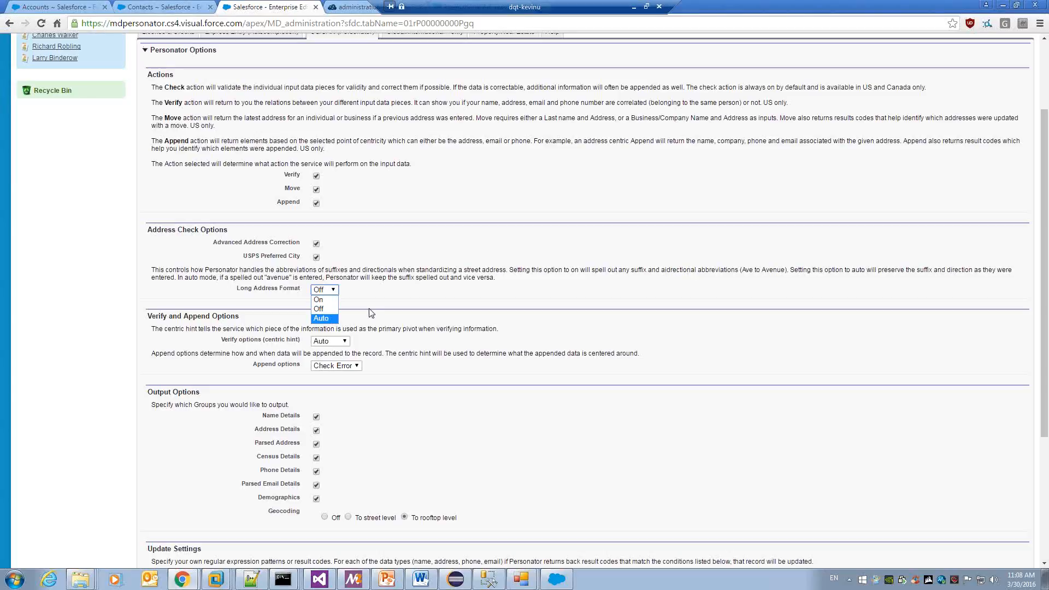
Keep Long Address Format Off and Verify centric hint Auto, then list the Append options choices.
{"action": "left_click", "coordinate": [409, 299]}
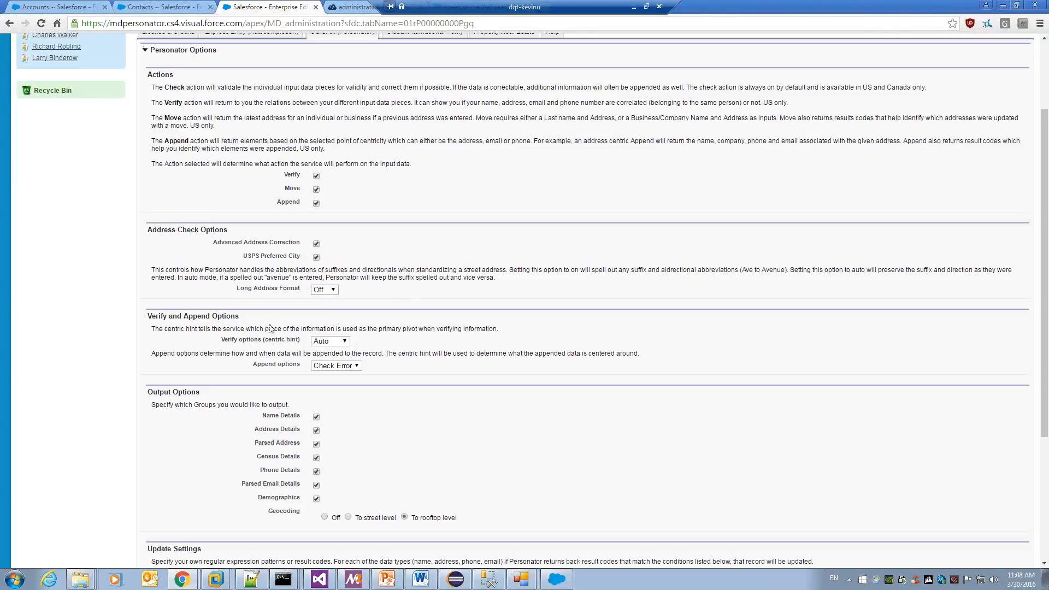
{"action": "left_click", "coordinate": [328, 343]}
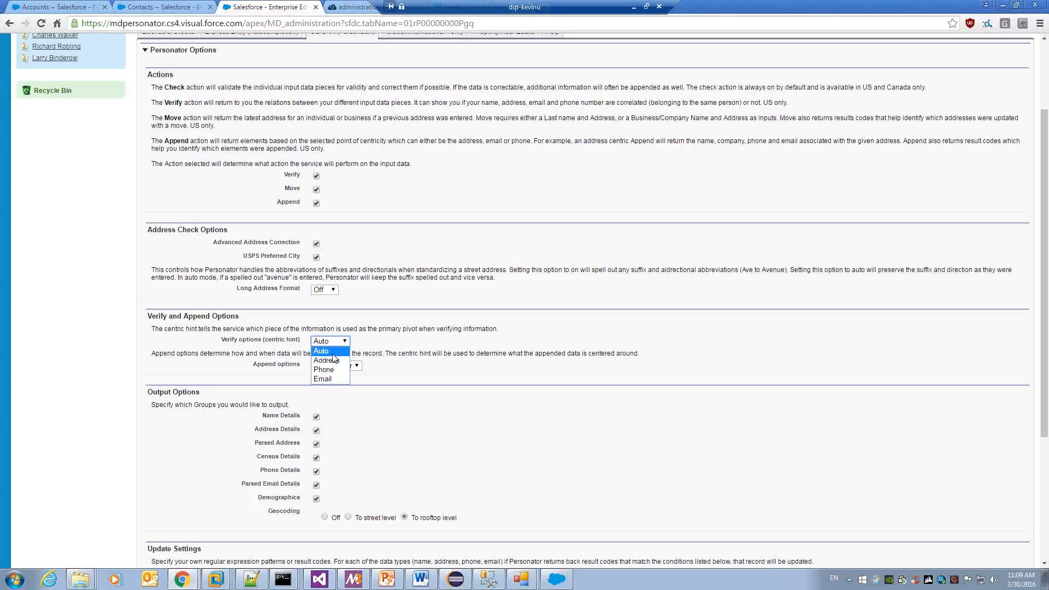
{"action": "left_click", "coordinate": [396, 336]}
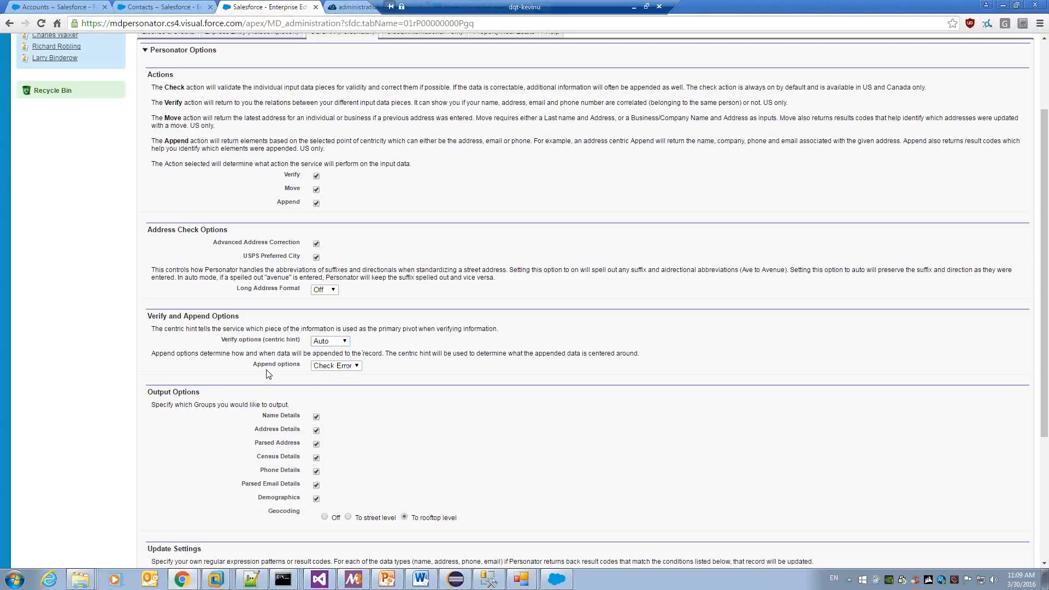
{"action": "left_click", "coordinate": [320, 369]}
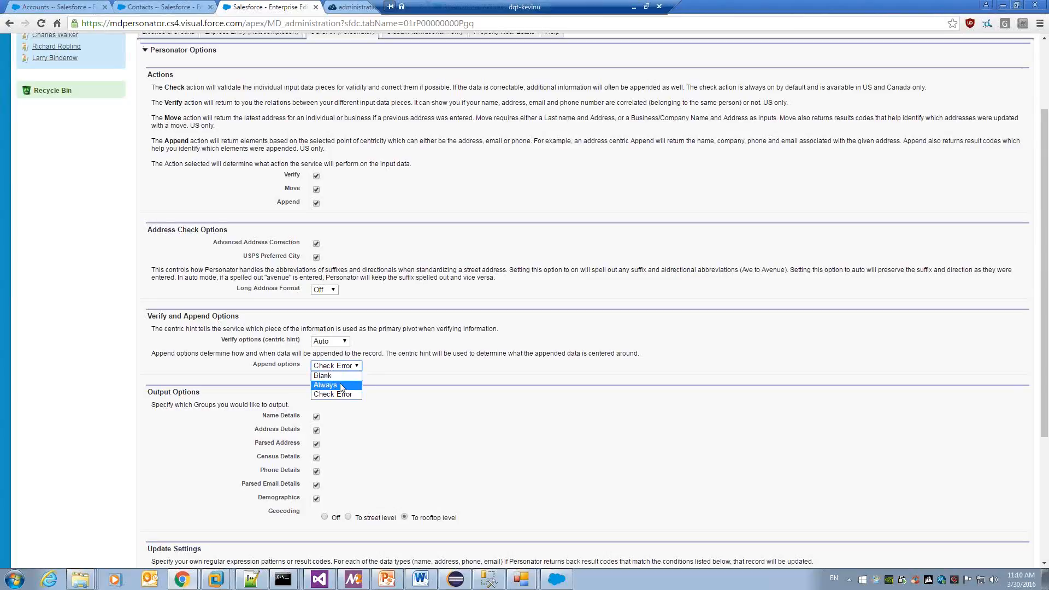
Keep Append options at Check Error and leave Demographics output turned on.
{"action": "left_click", "coordinate": [425, 368]}
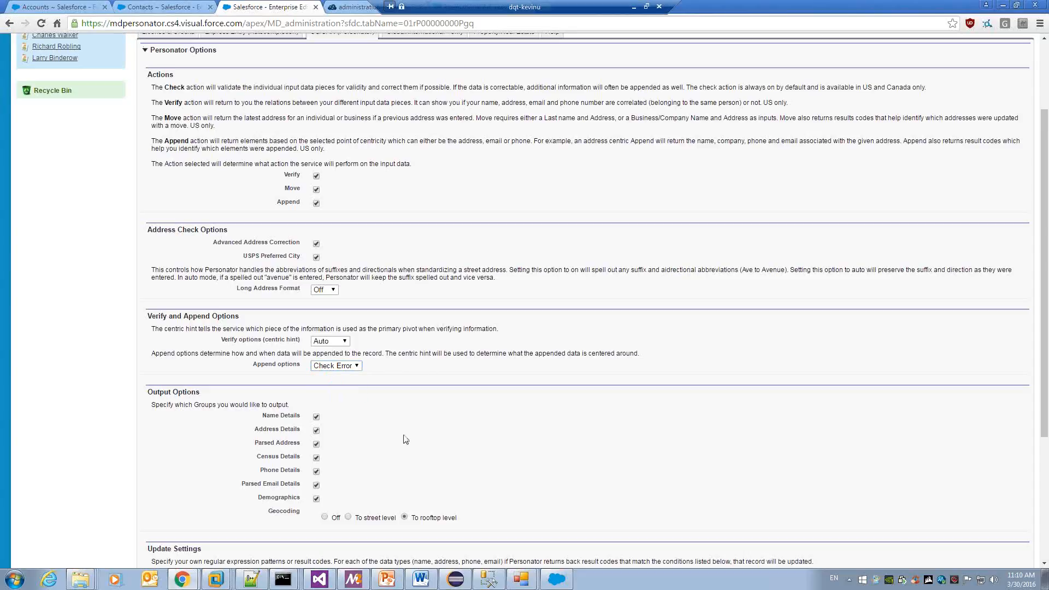
{"action": "left_click", "coordinate": [317, 499]}
{"action": "left_click", "coordinate": [316, 499]}
Go to Advanced Mappings and view the Contact, Lead and Account object types.
{"action": "scroll", "coordinate": [603, 432], "scroll_direction": "up", "scroll_amount": 2}
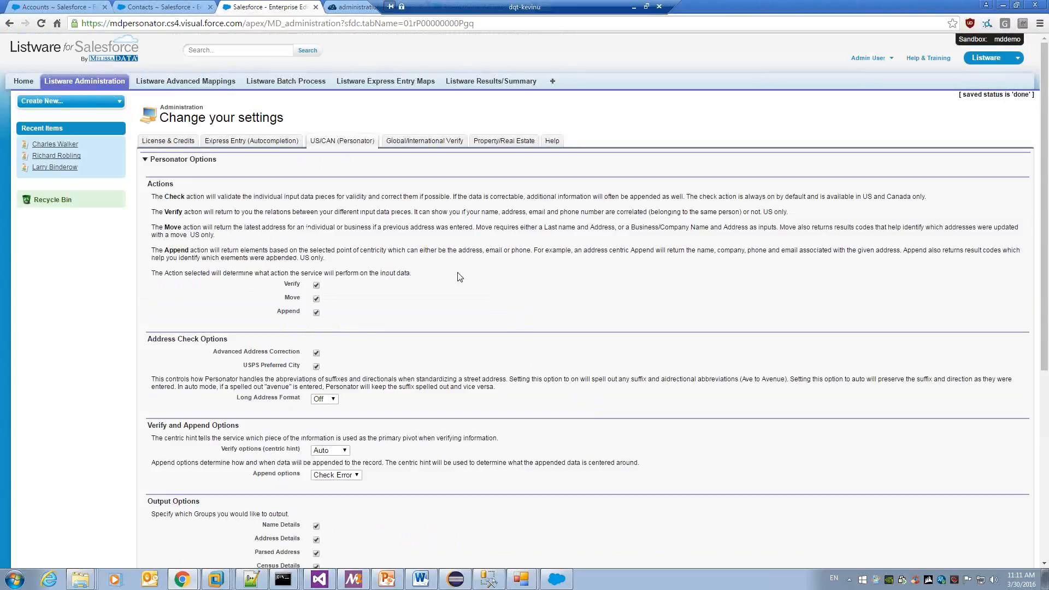
{"action": "left_click", "coordinate": [207, 82]}
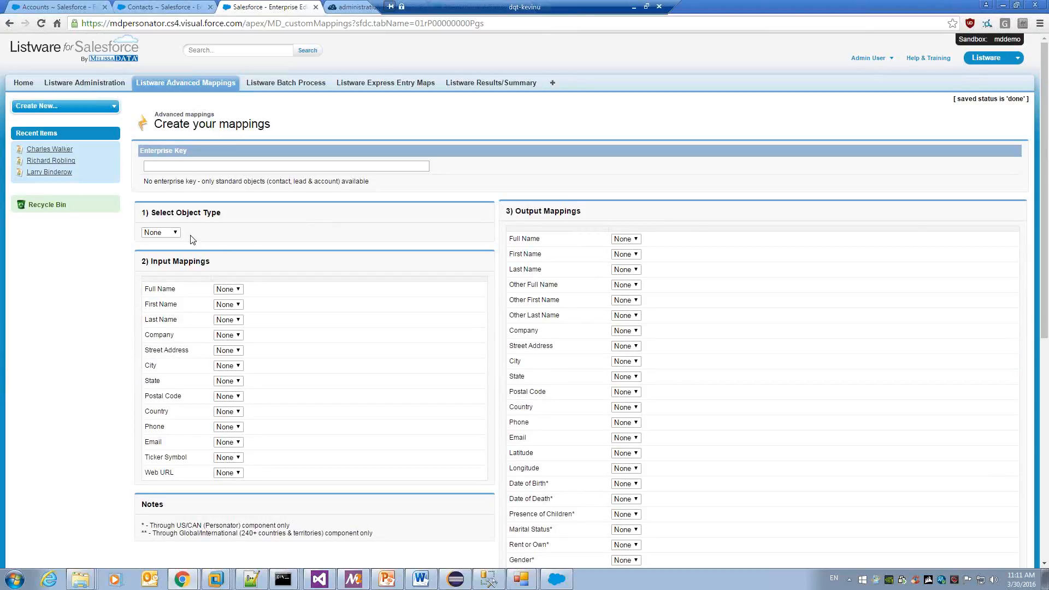
{"action": "left_click", "coordinate": [175, 232]}
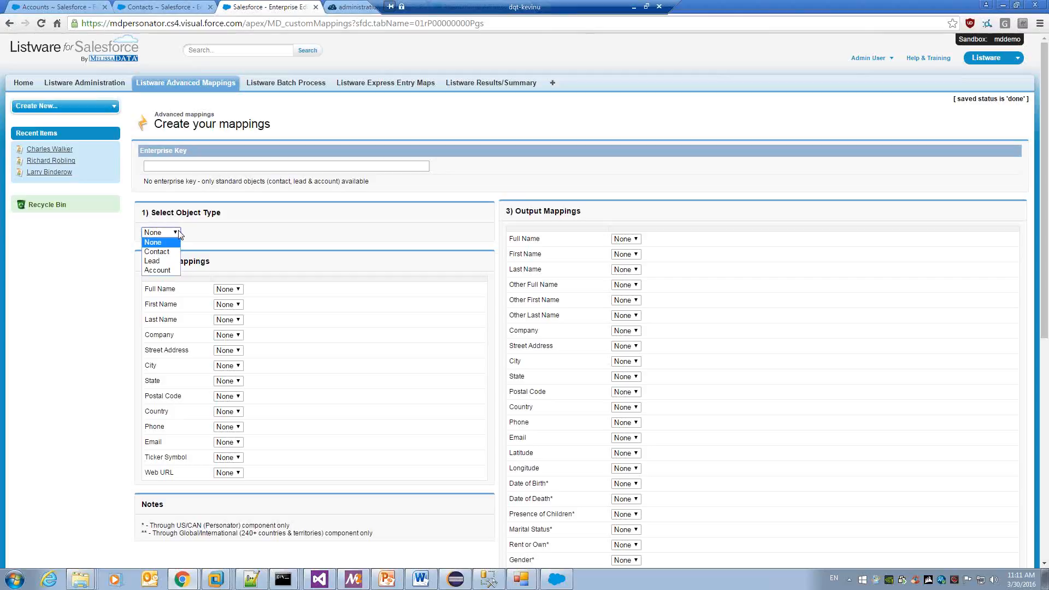
Choose Contact as the object type for the advanced mappings.
{"action": "left_click", "coordinate": [208, 220]}
{"action": "left_click", "coordinate": [245, 165]}
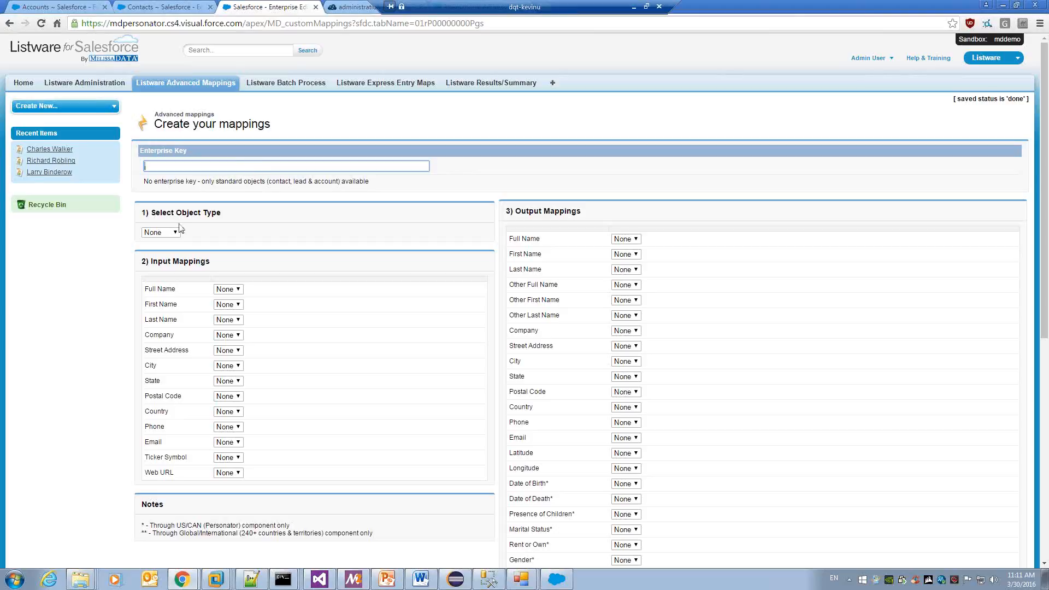
{"action": "left_click", "coordinate": [159, 233]}
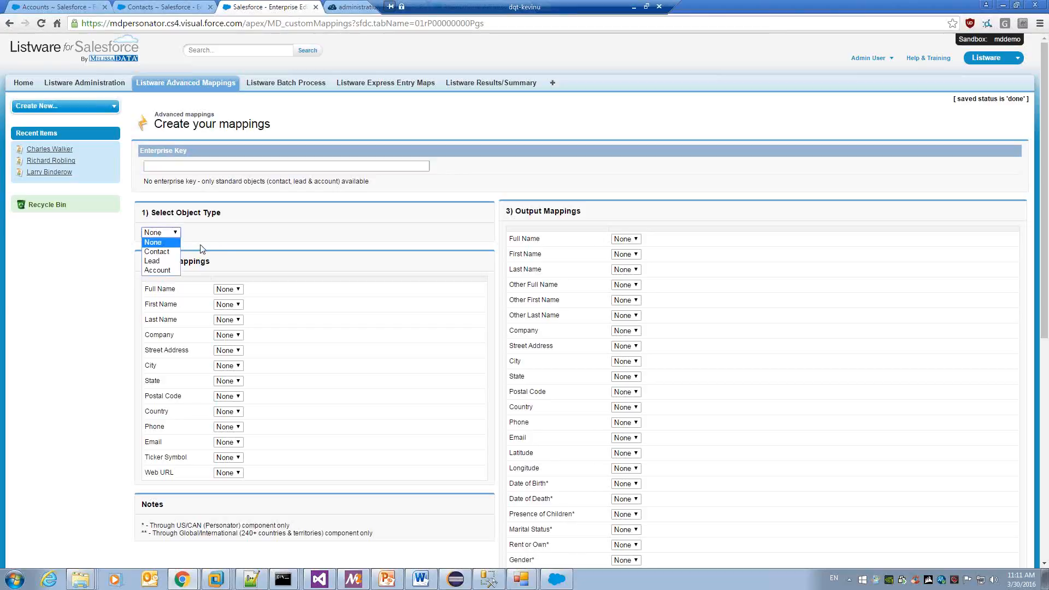
{"action": "left_click", "coordinate": [240, 214]}
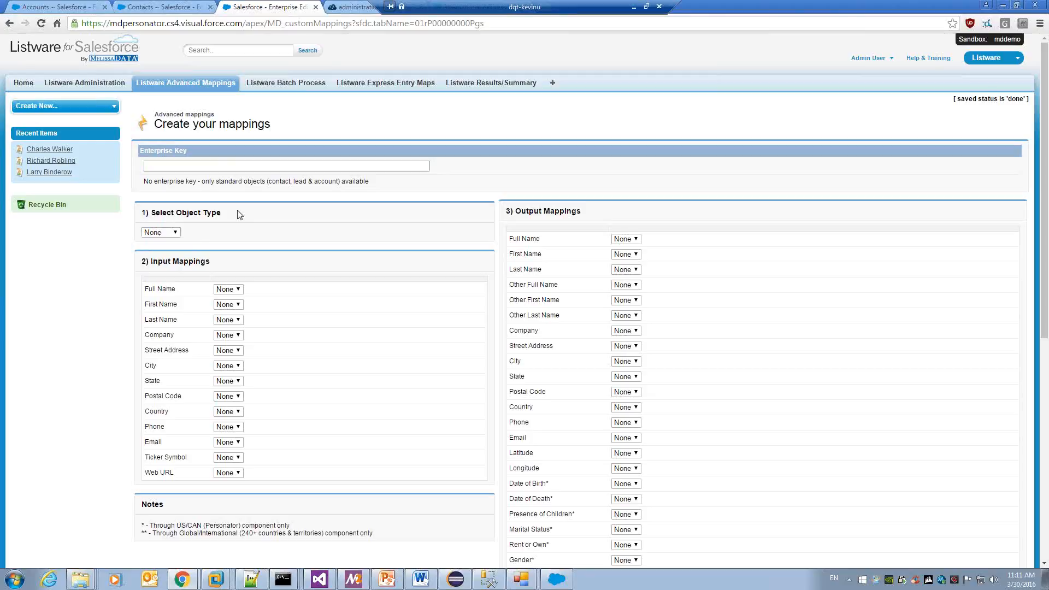
{"action": "left_click", "coordinate": [245, 167]}
{"action": "left_click", "coordinate": [169, 233]}
{"action": "left_click", "coordinate": [165, 252]}
Review the contact fields available for the First Name input, keeping its mapping.
{"action": "left_click", "coordinate": [256, 247]}
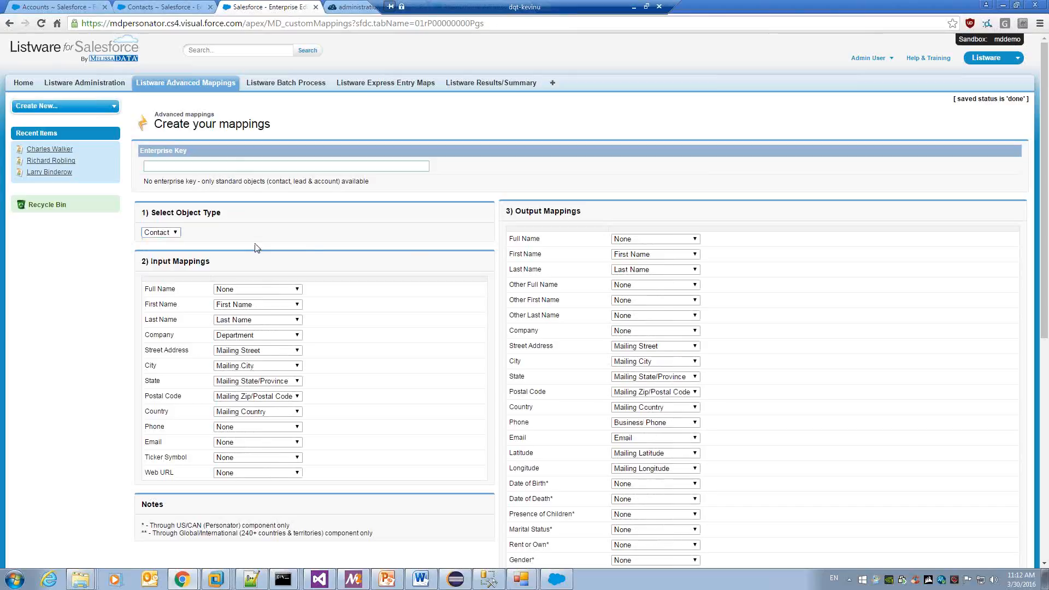
{"action": "left_click", "coordinate": [260, 306]}
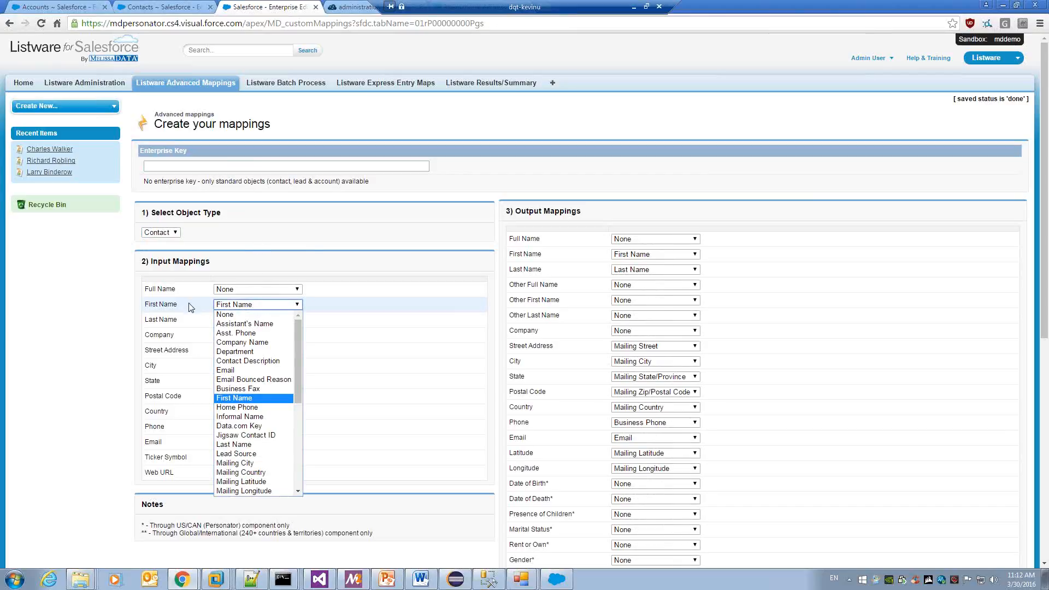
{"action": "left_click", "coordinate": [191, 307]}
{"action": "left_click", "coordinate": [245, 306]}
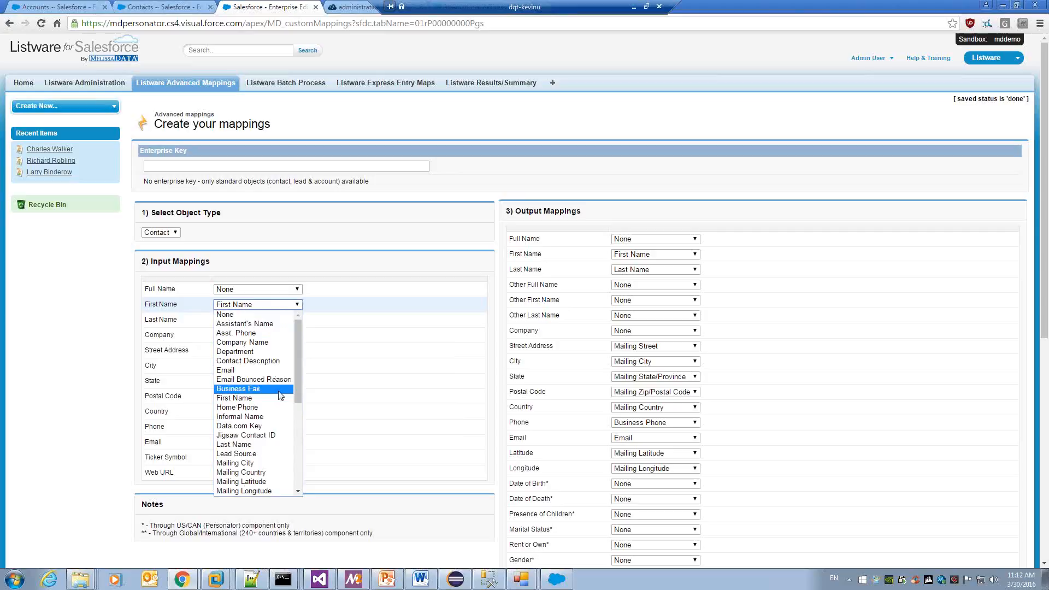
{"action": "left_click", "coordinate": [356, 258]}
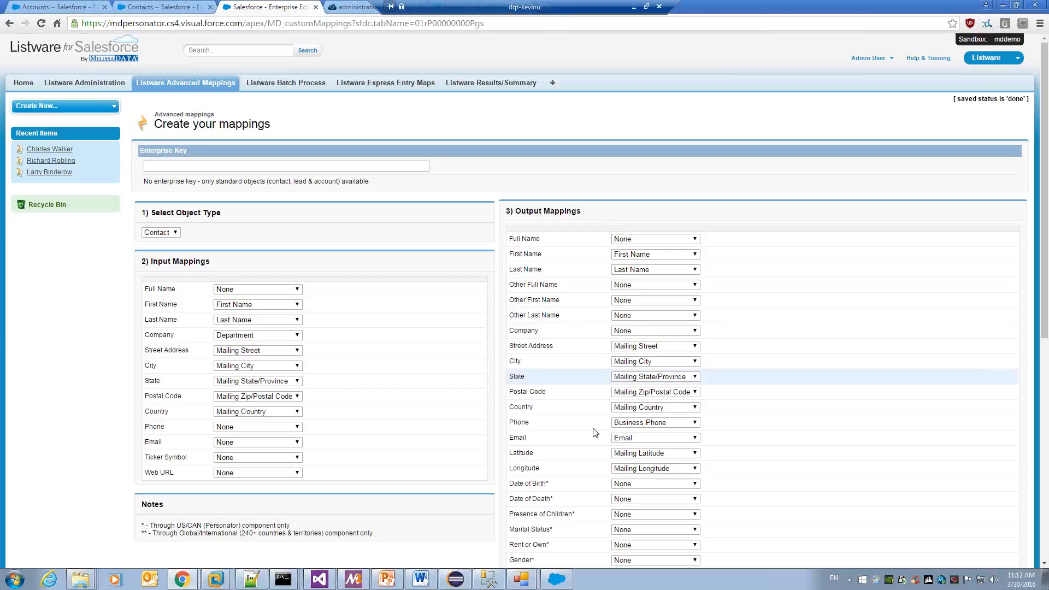
Leave the Date of Birth output mapping at None, then go to All Tabs.
{"action": "scroll", "coordinate": [554, 433], "scroll_direction": "down", "scroll_amount": 2}
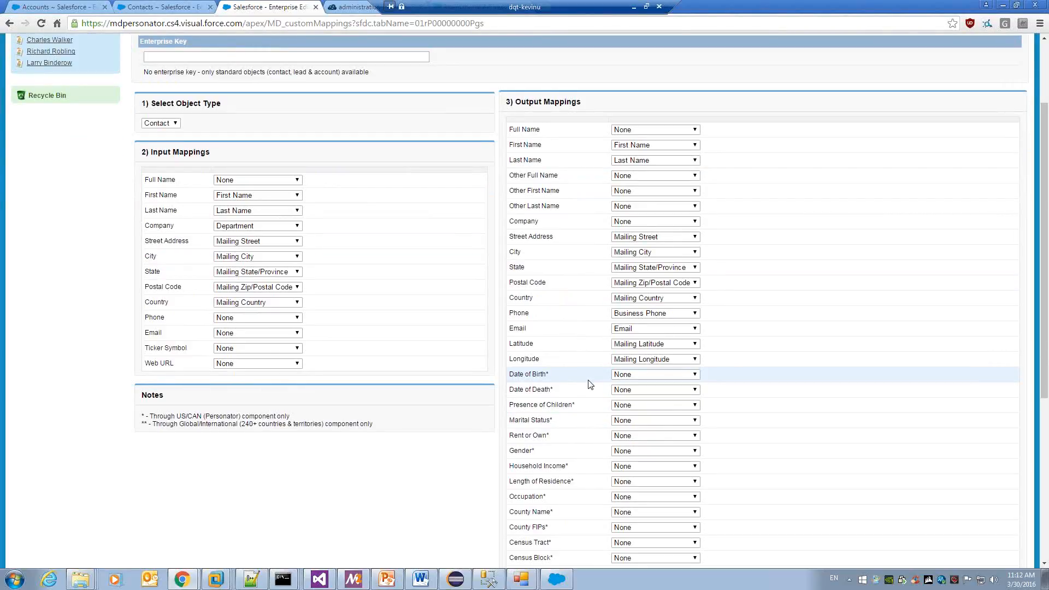
{"action": "left_click", "coordinate": [629, 377]}
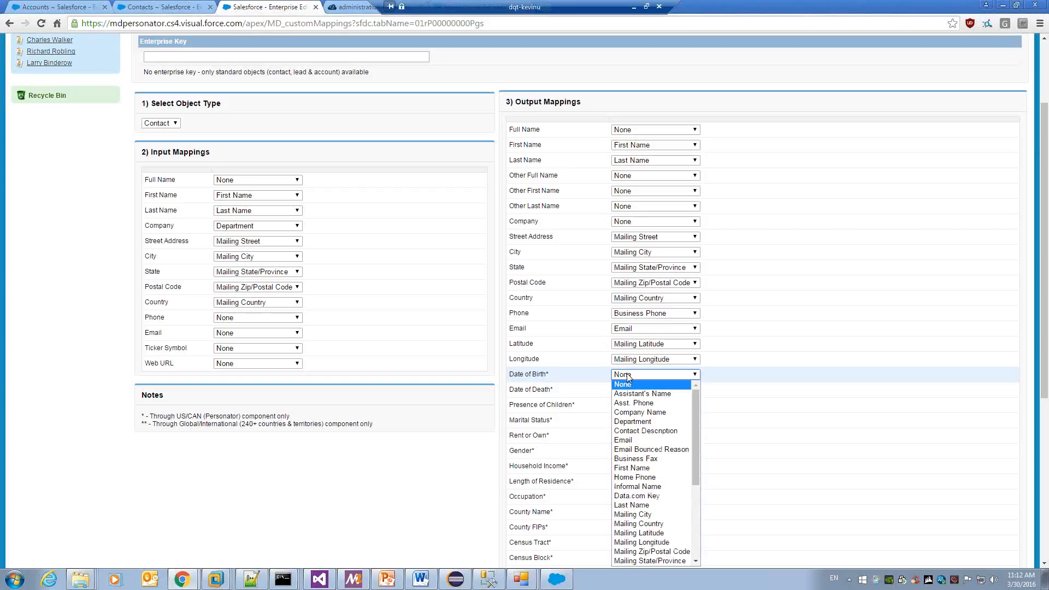
{"action": "left_click", "coordinate": [574, 395]}
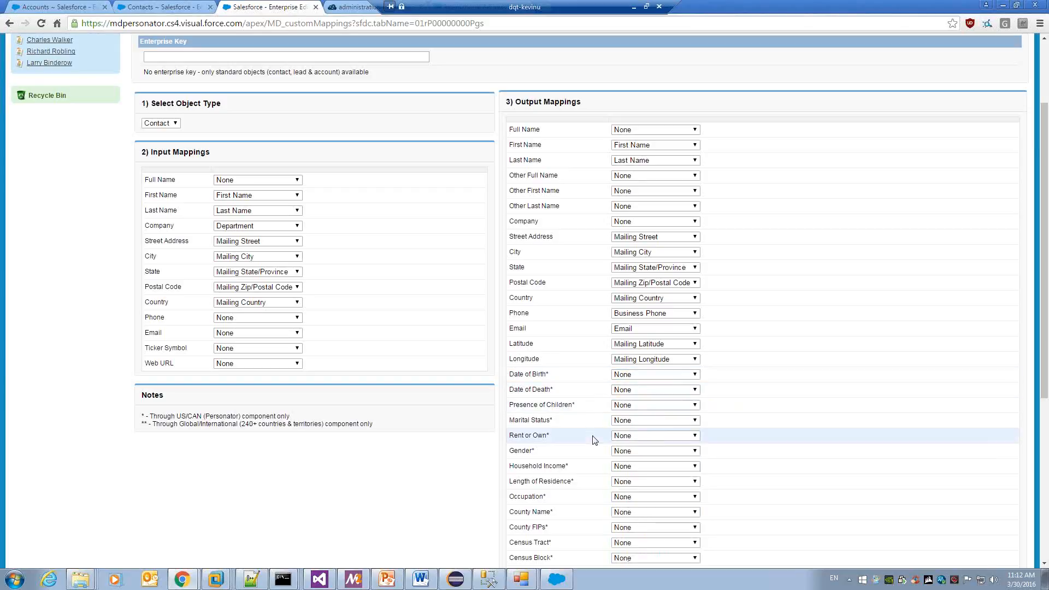
{"action": "scroll", "coordinate": [595, 440], "scroll_direction": "down", "scroll_amount": 2}
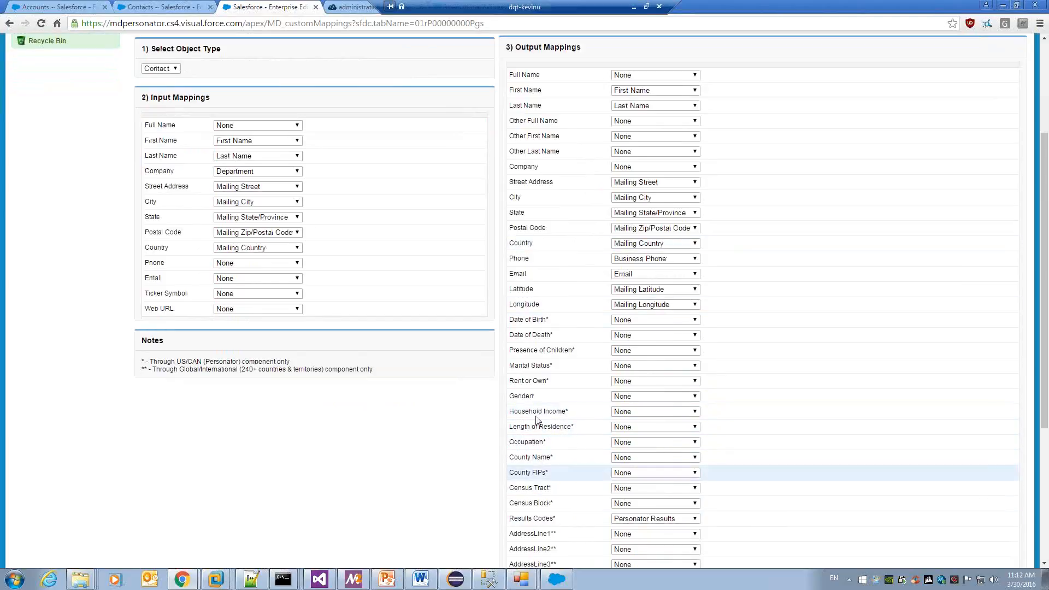
{"action": "scroll", "coordinate": [519, 407], "scroll_direction": "up", "scroll_amount": 3}
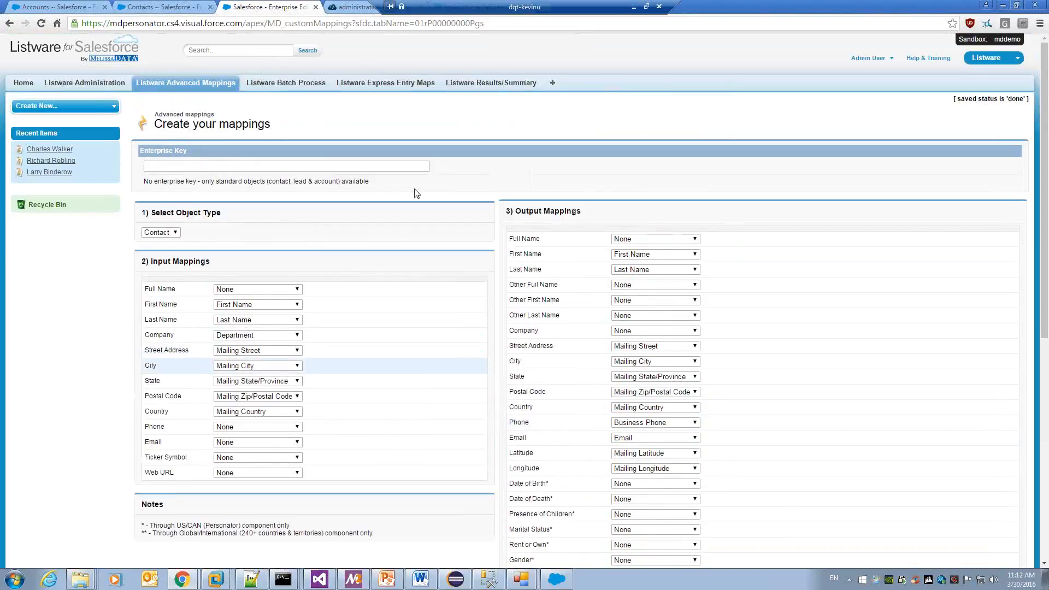
{"action": "left_click", "coordinate": [552, 86]}
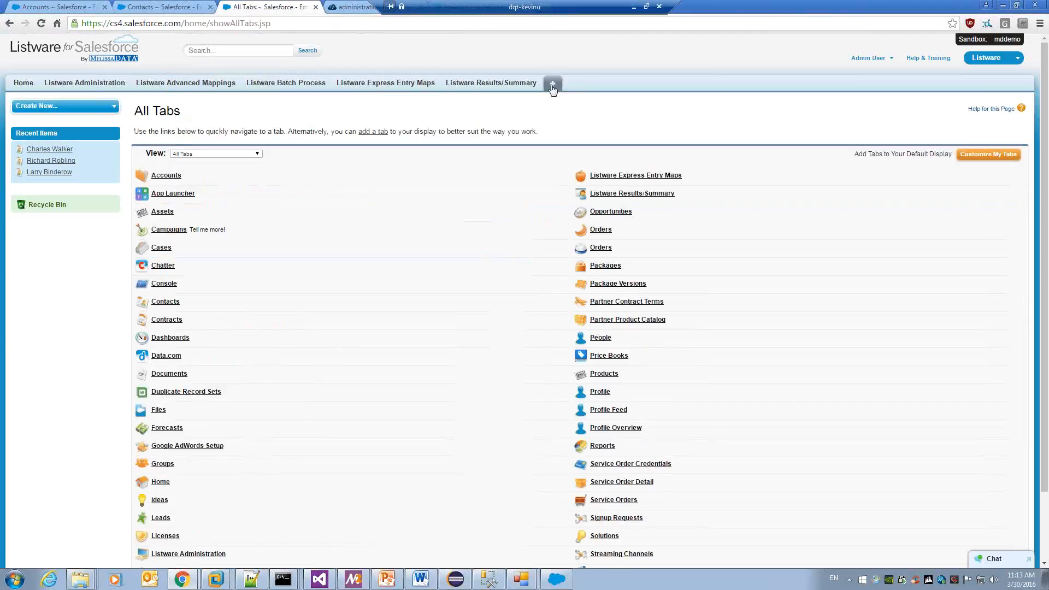
From the Contacts home page, start a new contact in a blank Contact Edit form.
{"action": "left_click", "coordinate": [165, 302]}
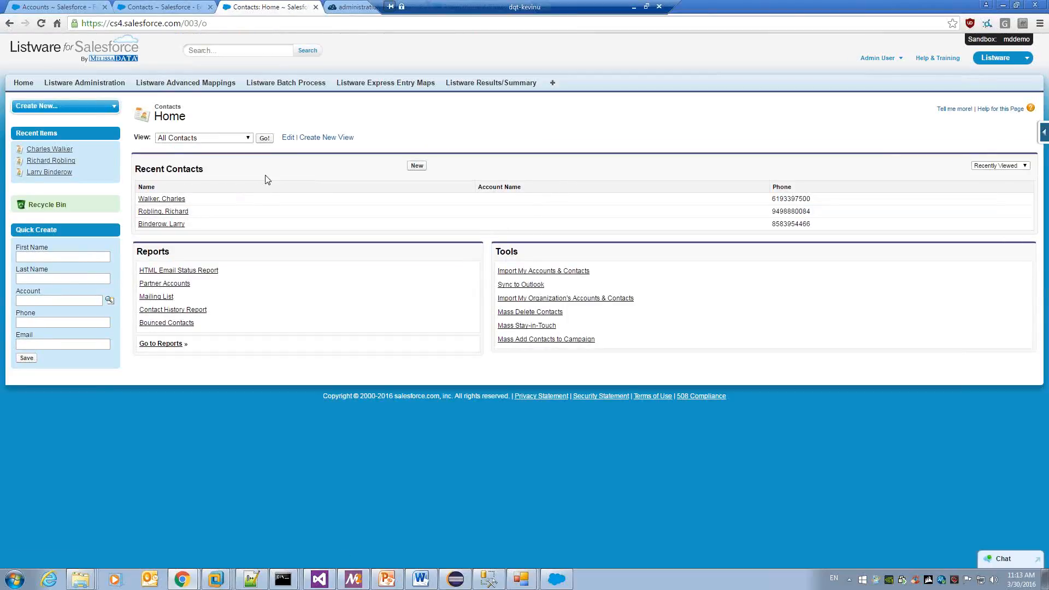
{"action": "left_click", "coordinate": [422, 167]}
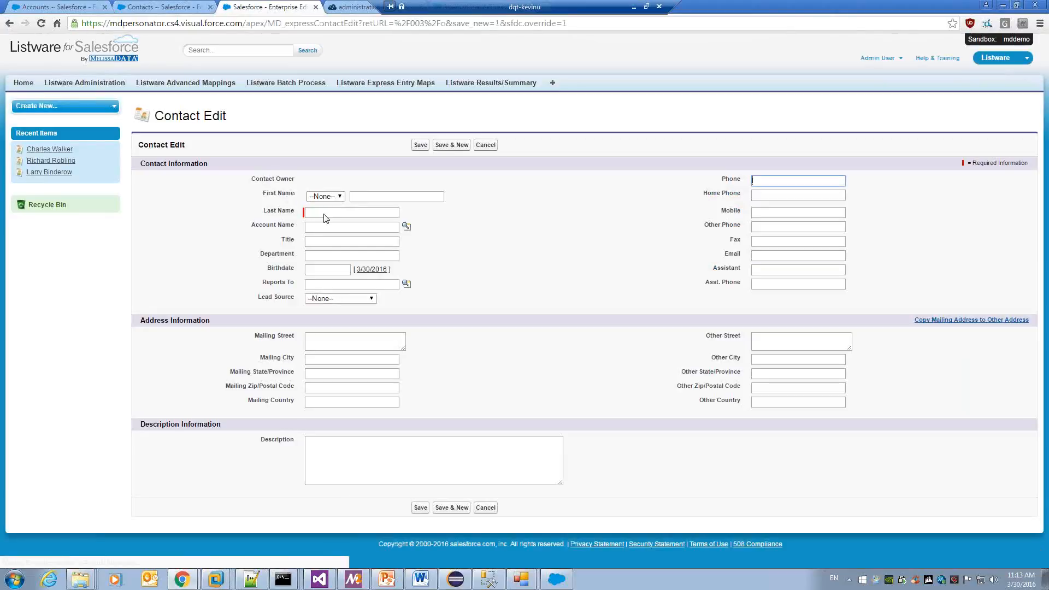
{"action": "left_click", "coordinate": [371, 197]}
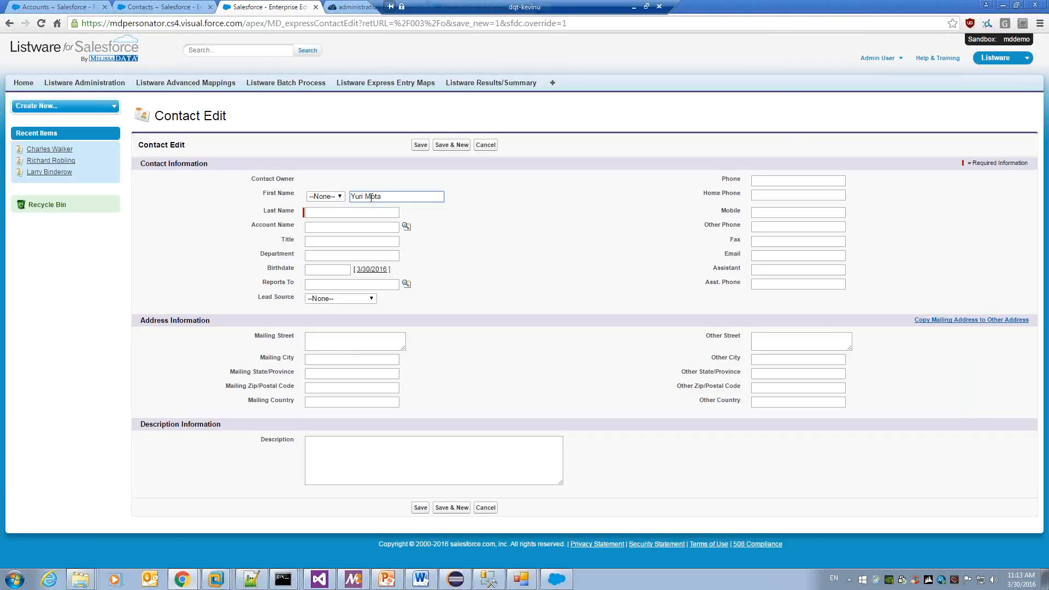
Enter the contact's first name and last name in their separate fields.
{"action": "double_click", "coordinate": [377, 199]}
{"action": "key", "text": "BackSpace"}
{"action": "left_click", "coordinate": [370, 214]}
{"action": "key", "text": "BackSpace"}
Fill in the mailing street, city, state and ZIP code, then save the contact.
{"action": "left_click", "coordinate": [385, 340]}
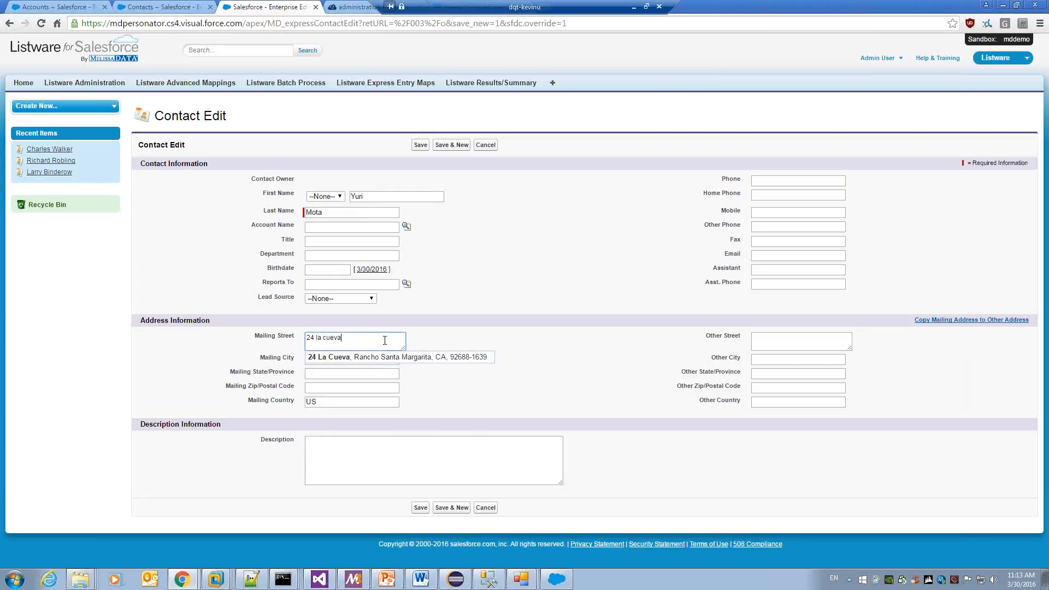
{"action": "left_click", "coordinate": [480, 336]}
{"action": "key", "text": "Tab"}
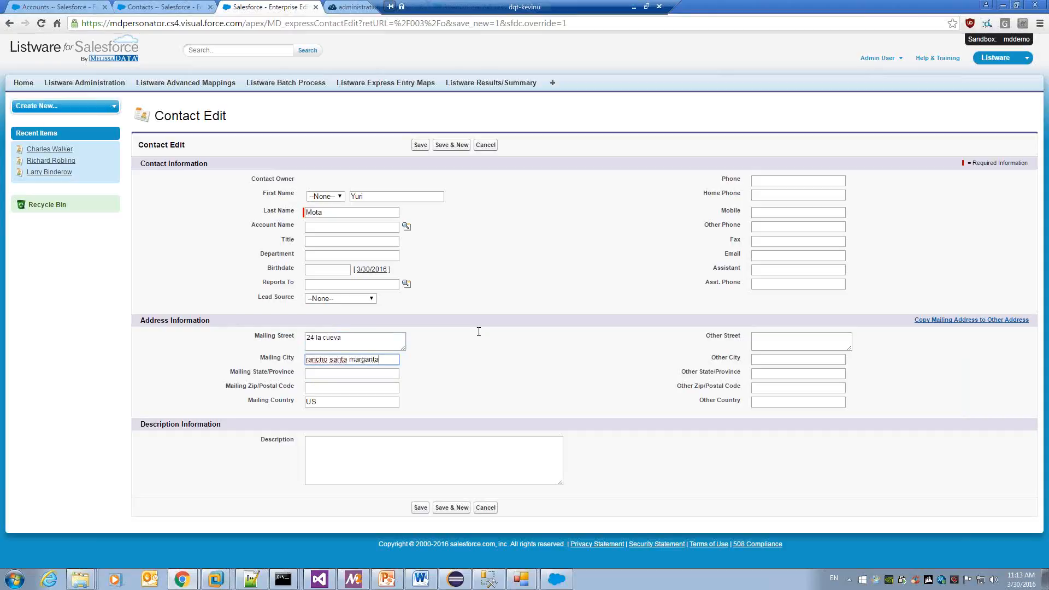
{"action": "key", "text": "Tab"}
{"action": "key", "text": "Tab"}
{"action": "left_click", "coordinate": [421, 146]}
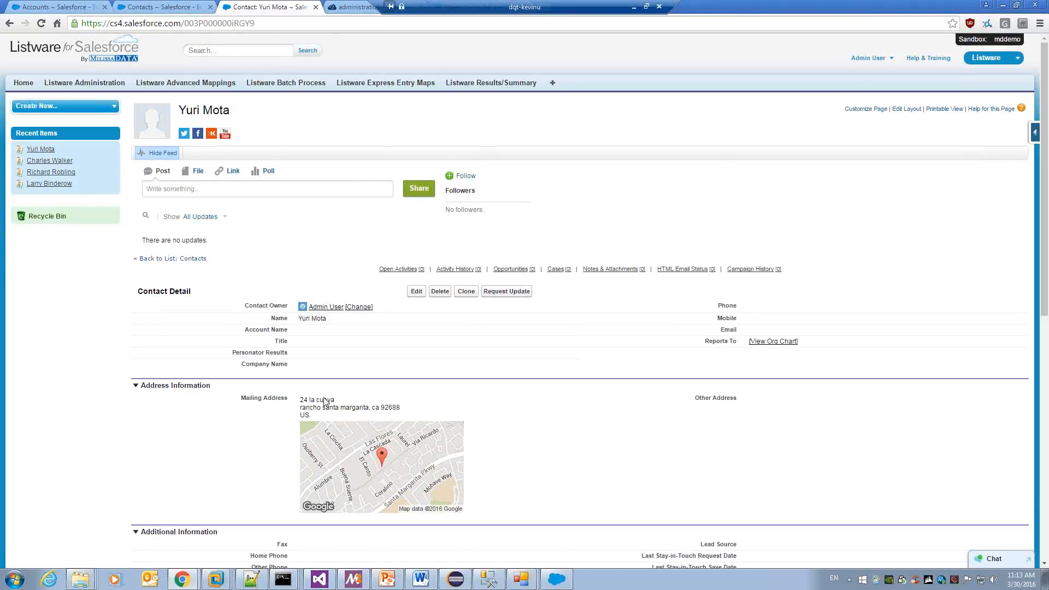
Return to the All Contacts list of 19 records, showing the new contact without Personator results.
{"action": "left_click", "coordinate": [180, 260]}
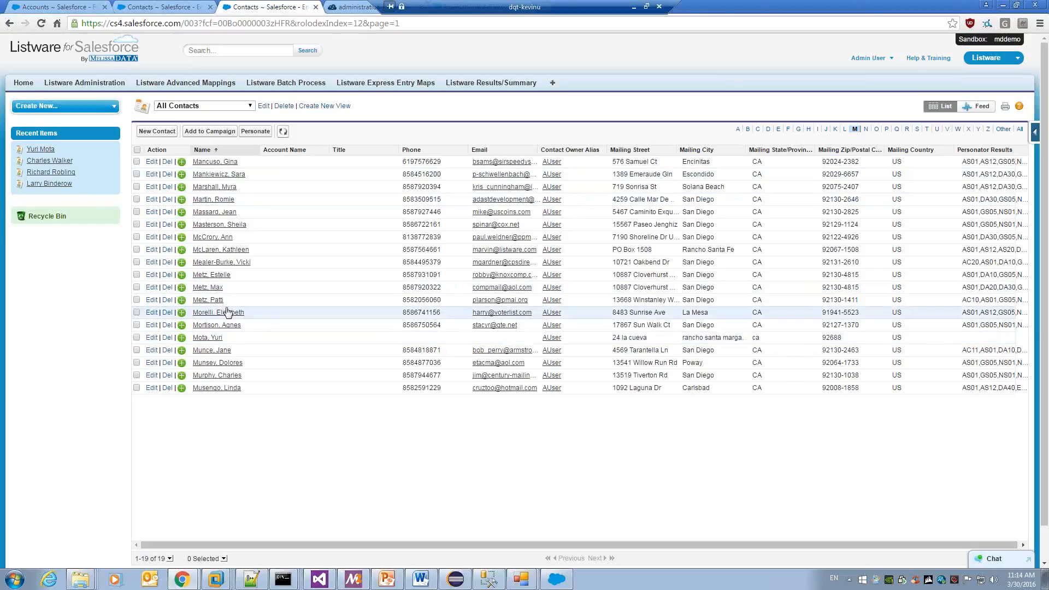
Select and deselect nearby contact rows, then refresh All Contacts to show the new contact's updated address, ZIP+4 and phone.
{"action": "left_click", "coordinate": [137, 337]}
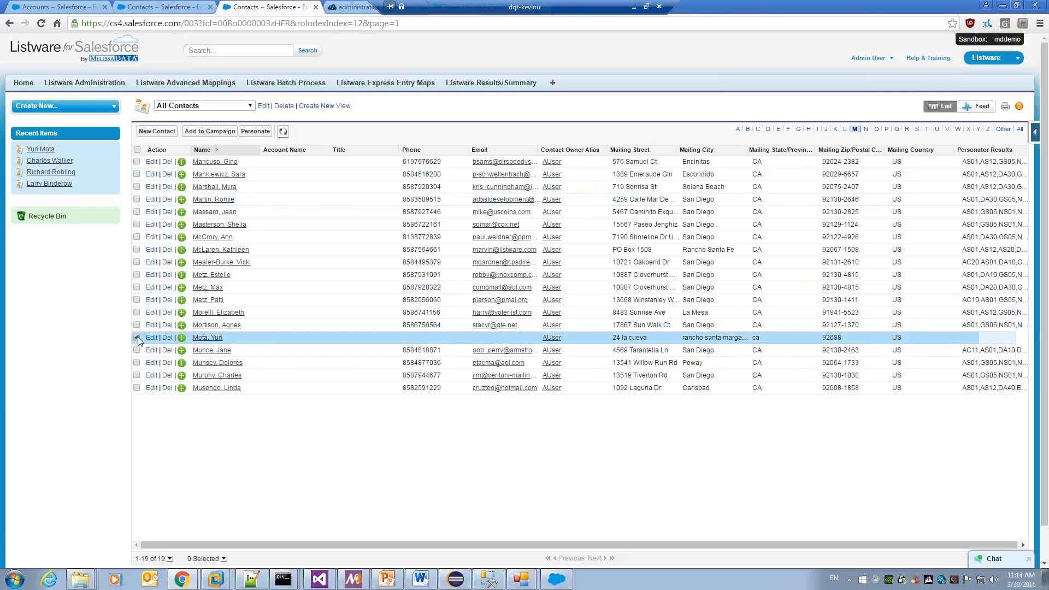
{"action": "left_click", "coordinate": [137, 325]}
{"action": "left_click", "coordinate": [137, 313]}
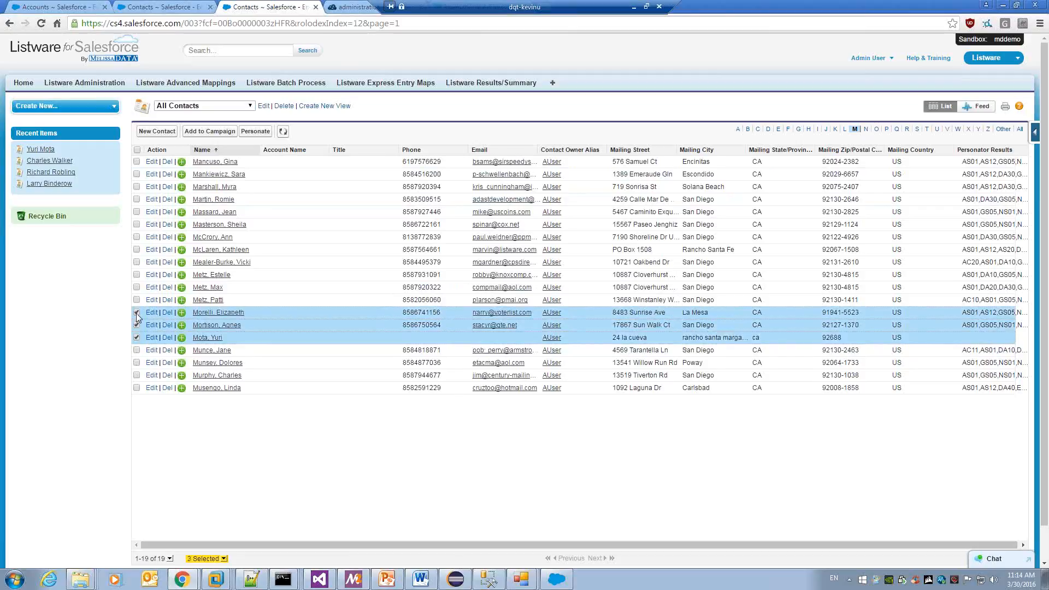
{"action": "left_click", "coordinate": [136, 313]}
{"action": "left_click", "coordinate": [137, 325]}
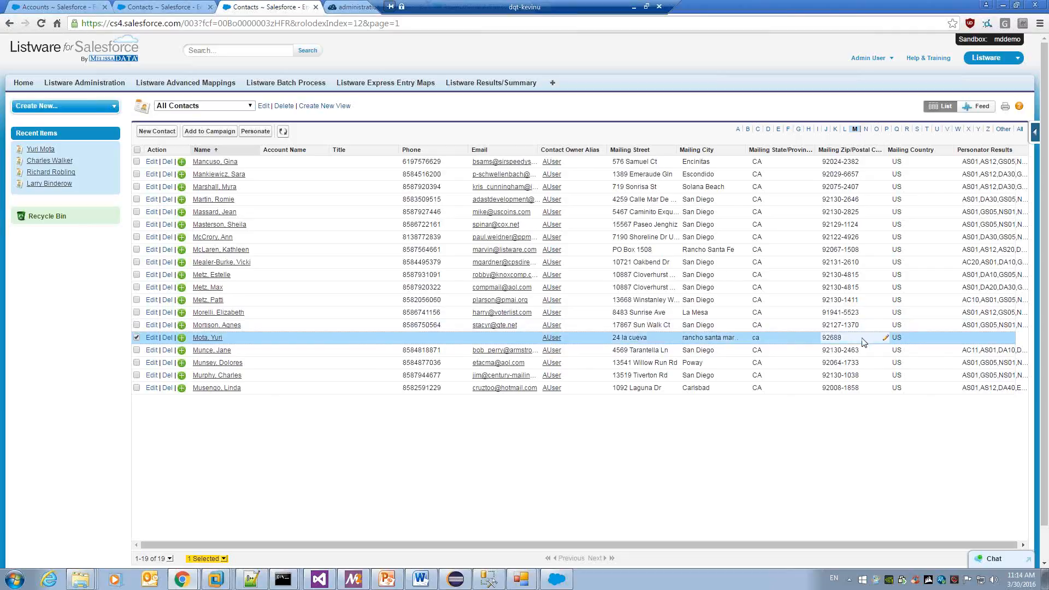
{"action": "left_click_drag", "start_coordinate": [885, 545], "coordinate": [907, 551]}
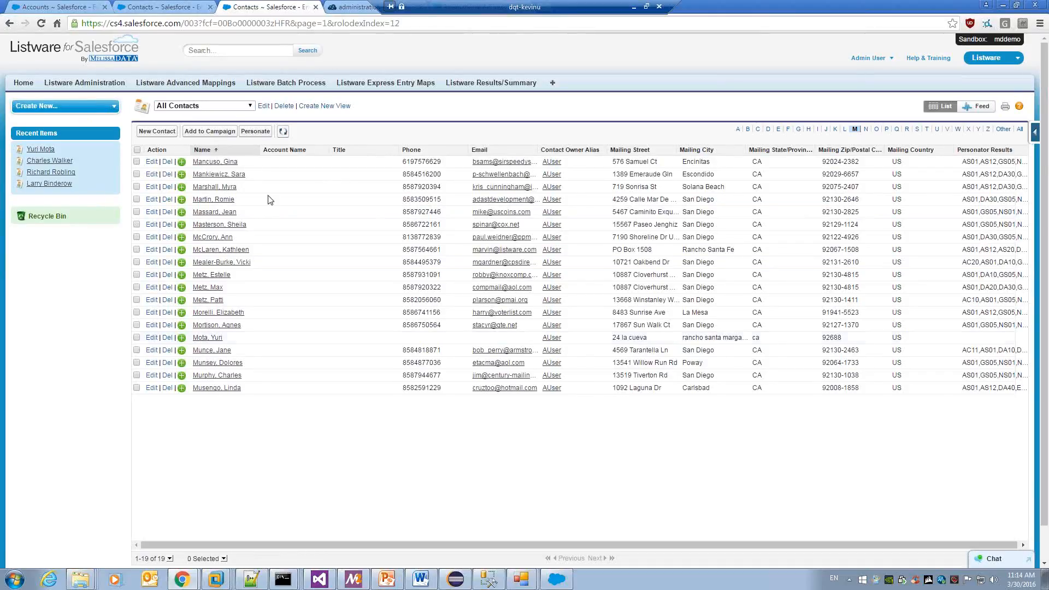
{"action": "left_click", "coordinate": [284, 131]}
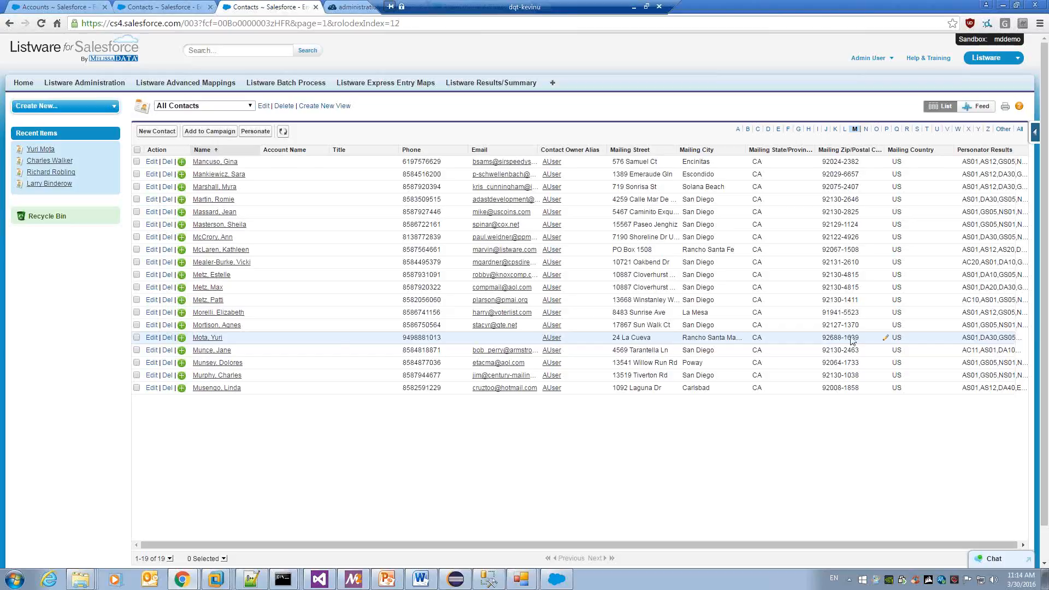
Open the new contact's record and highlight the DA30 code in its Personator Results.
{"action": "left_click", "coordinate": [154, 338]}
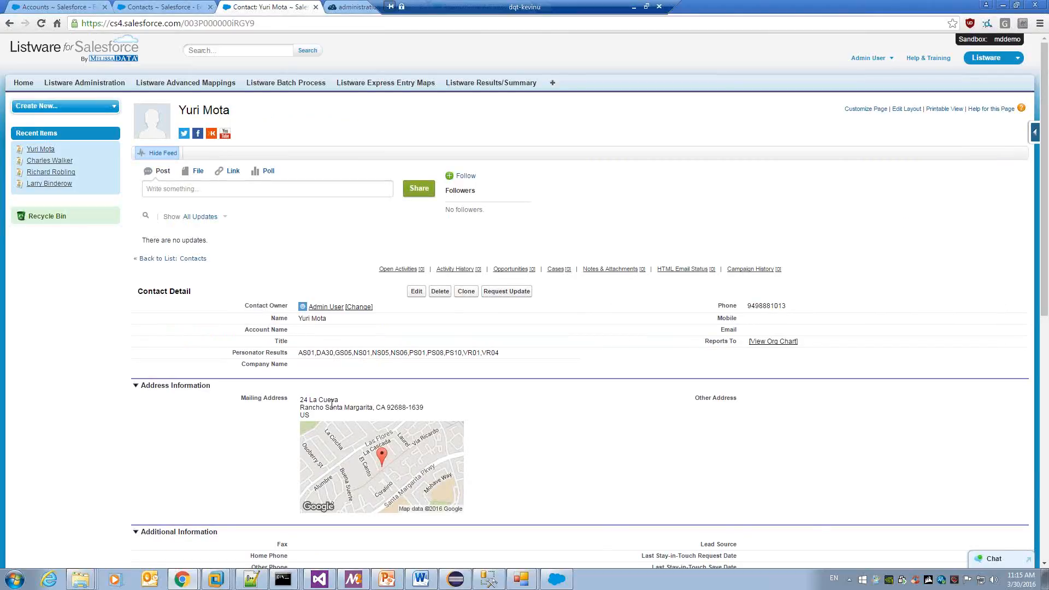
{"action": "double_click", "coordinate": [334, 355]}
{"action": "left_click", "coordinate": [368, 353]}
Back on All Contacts, select four contacts including the new one, then go to Setup.
{"action": "left_click", "coordinate": [192, 259]}
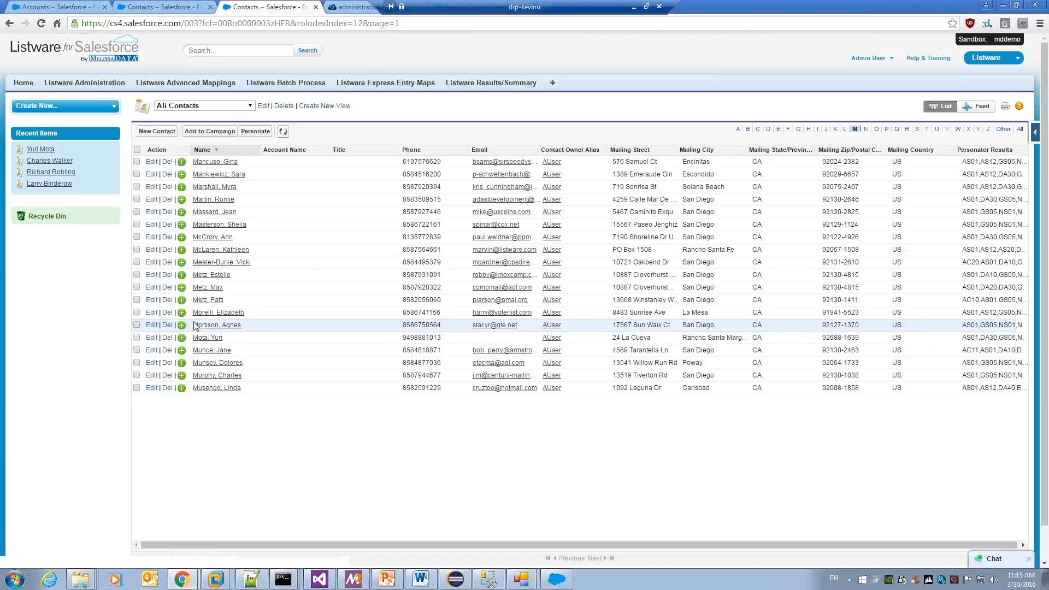
{"action": "left_click", "coordinate": [136, 338]}
{"action": "left_click", "coordinate": [137, 325]}
{"action": "left_click", "coordinate": [137, 312]}
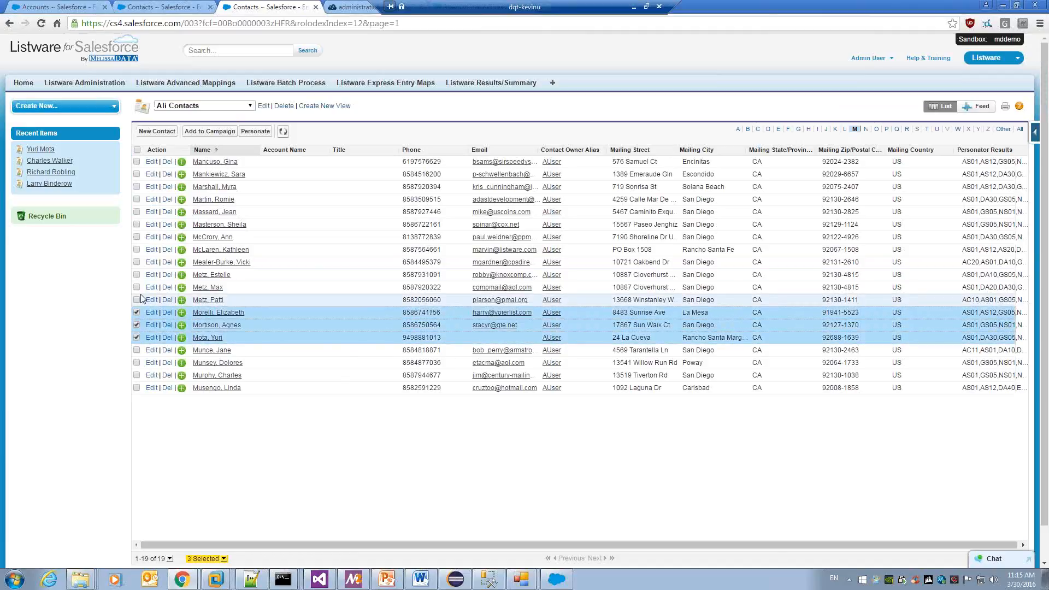
{"action": "left_click", "coordinate": [136, 300]}
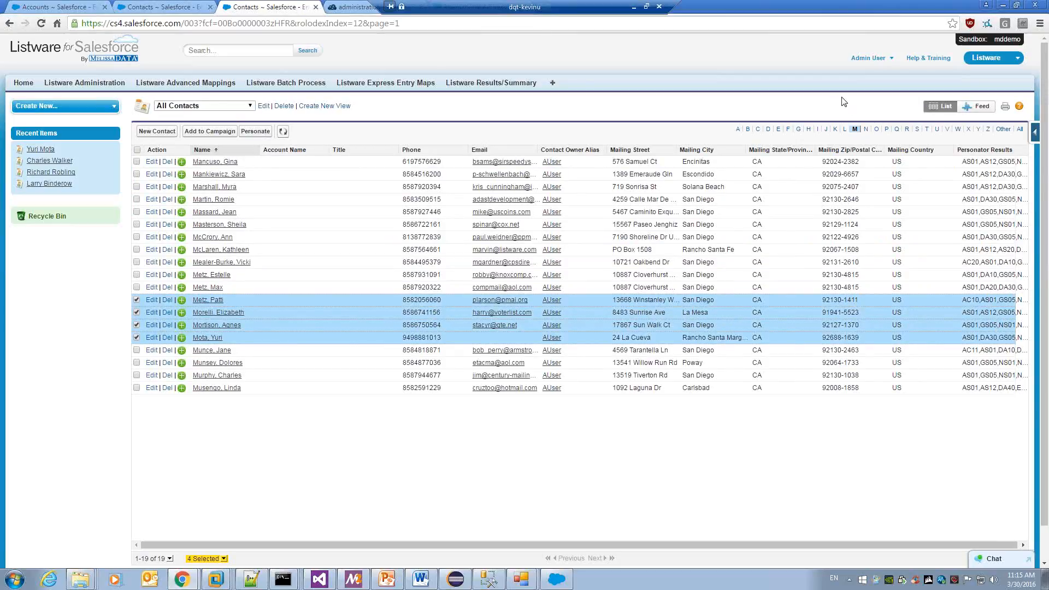
{"action": "left_click", "coordinate": [866, 59]}
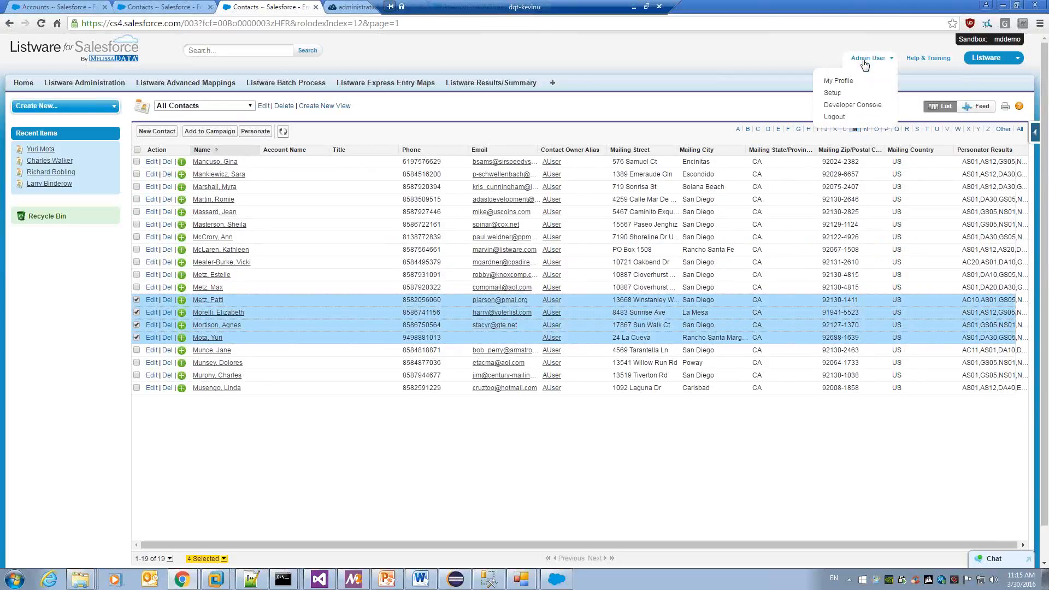
{"action": "left_click", "coordinate": [848, 94]}
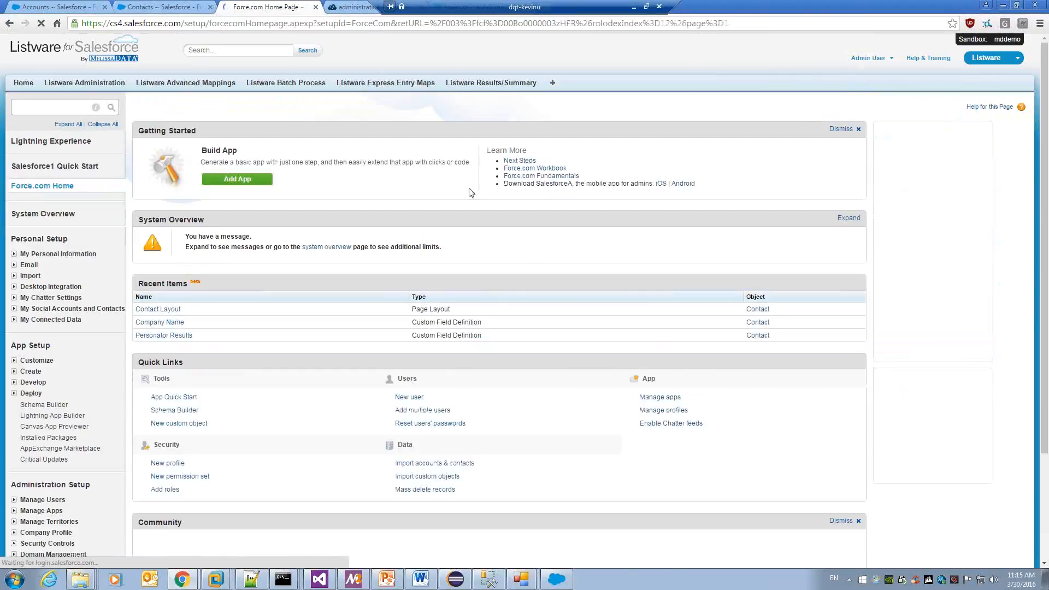
Open Customize > Contacts > Search Layouts in a new tab and edit the Contacts List View buttons.
{"action": "left_click", "coordinate": [57, 106]}
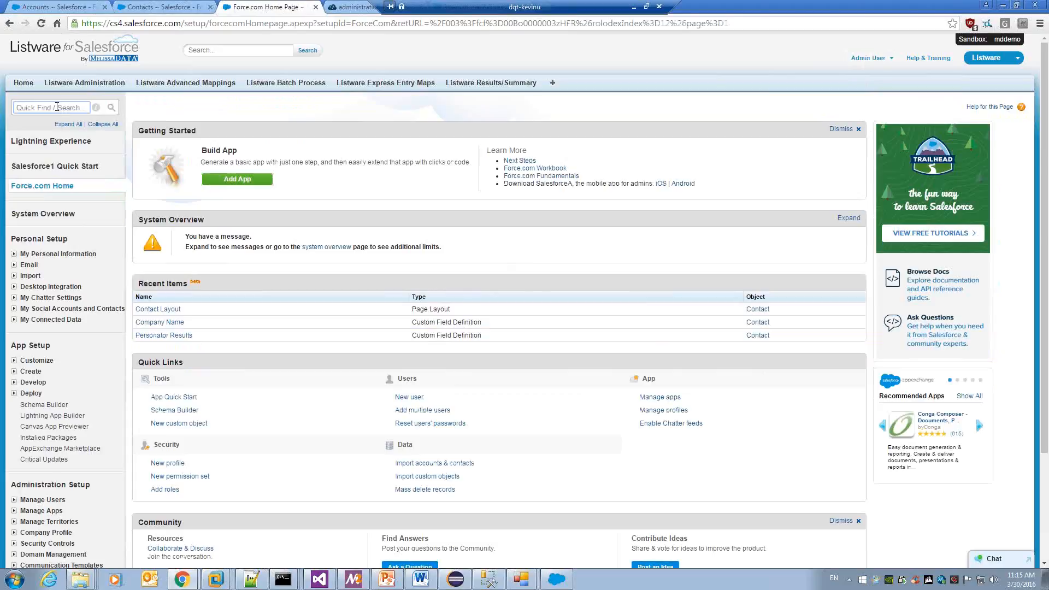
{"action": "left_click", "coordinate": [14, 361]}
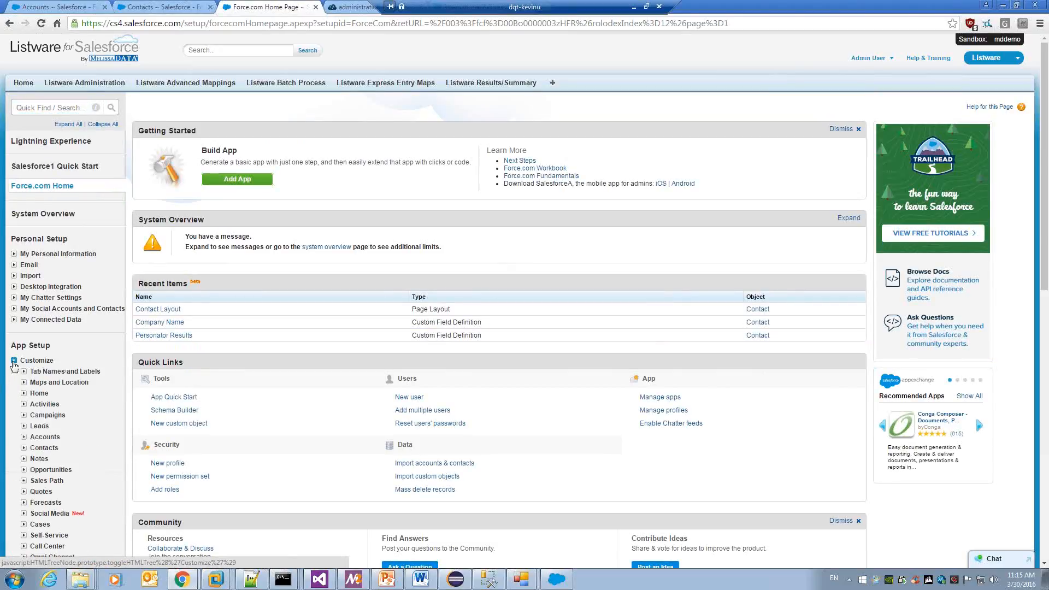
{"action": "left_click", "coordinate": [44, 447]}
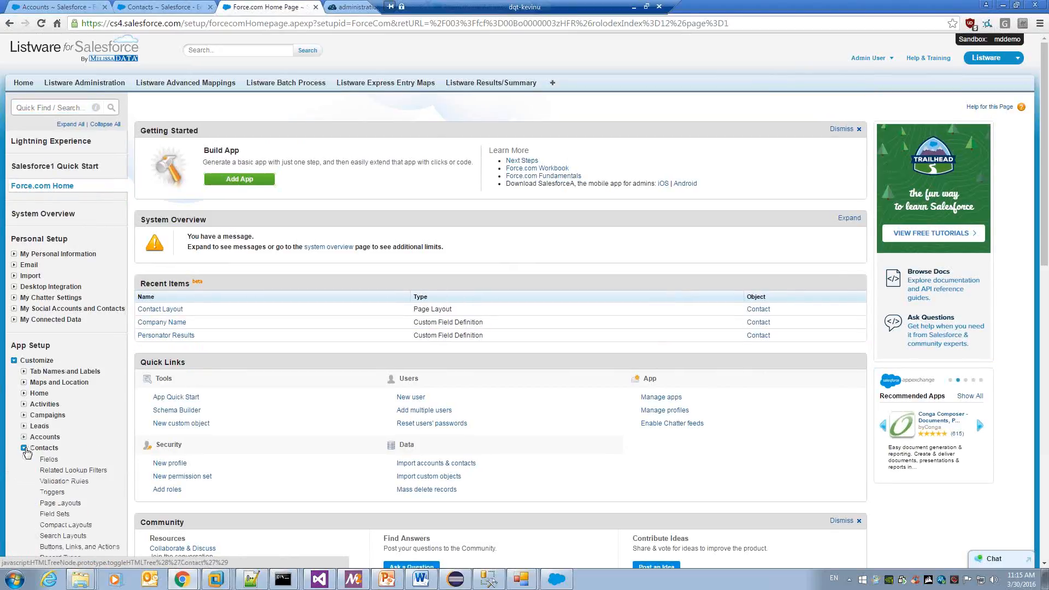
{"action": "scroll", "coordinate": [79, 442], "scroll_direction": "down", "scroll_amount": 3}
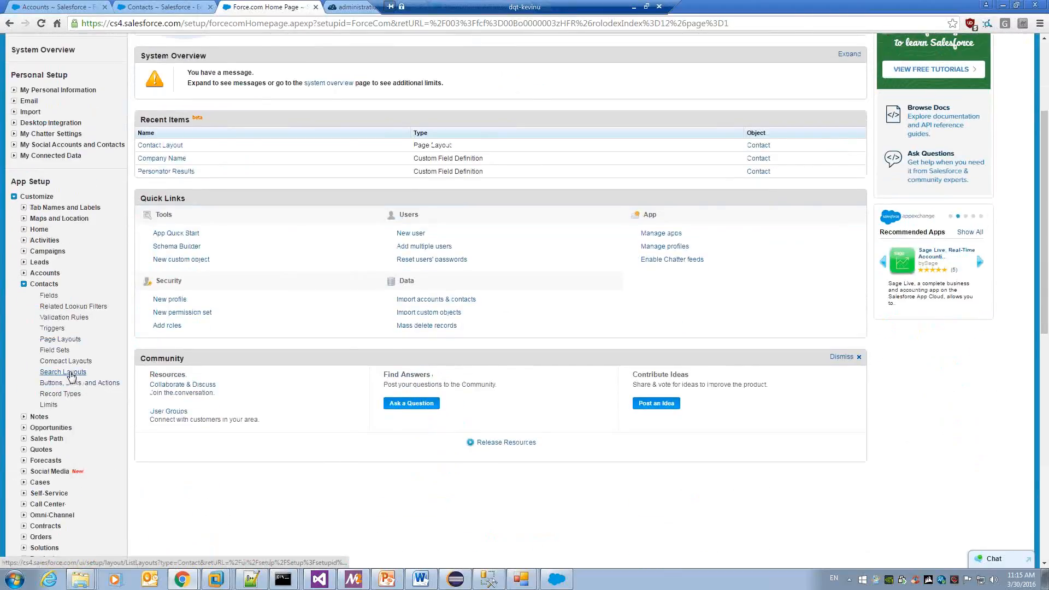
{"action": "right_click", "coordinate": [70, 374]}
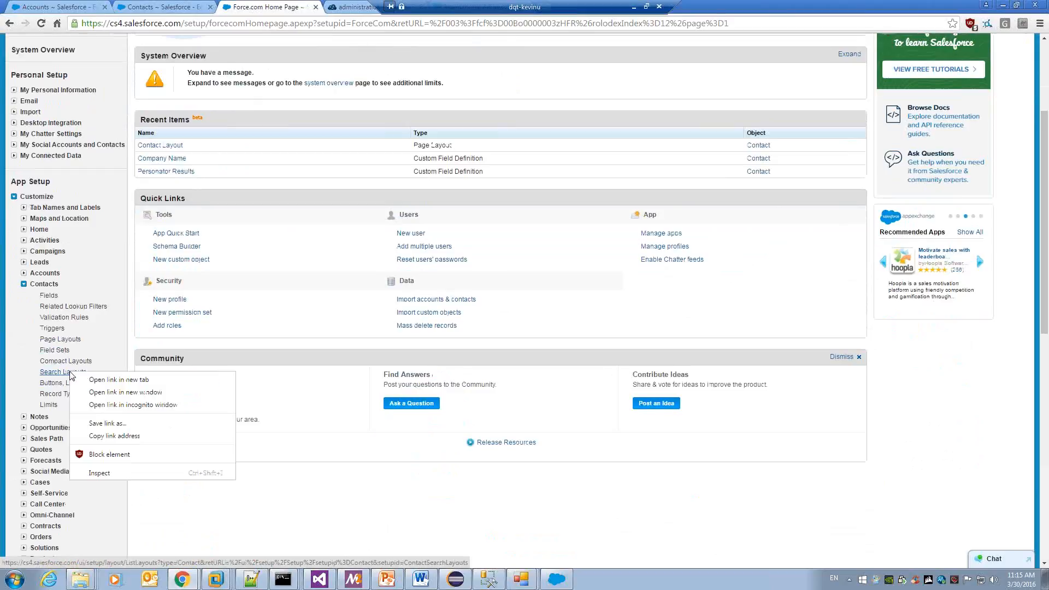
{"action": "left_click", "coordinate": [93, 379]}
{"action": "left_click", "coordinate": [338, 6]}
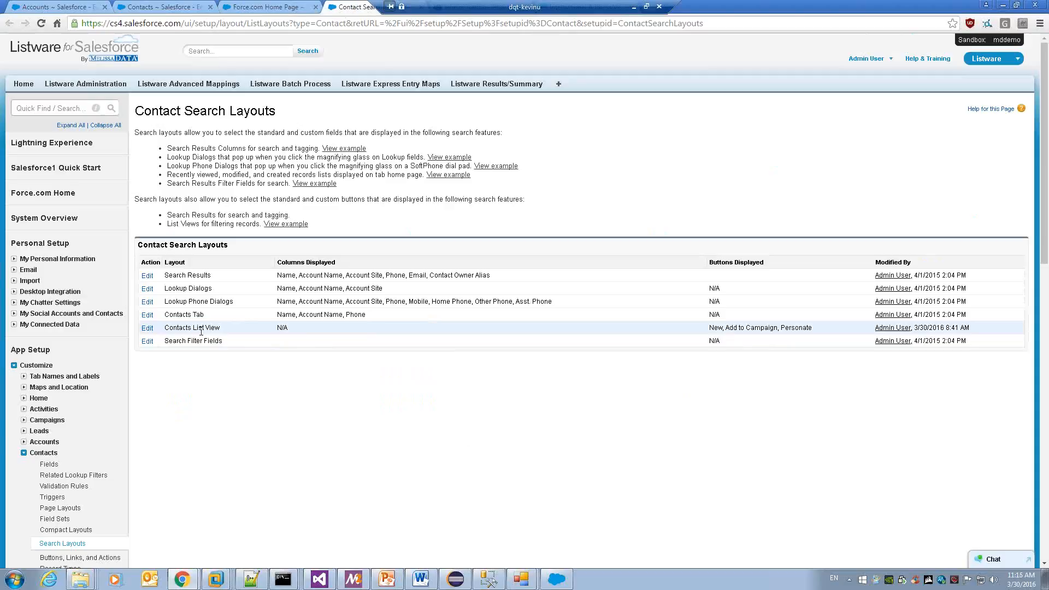
{"action": "left_click", "coordinate": [148, 329]}
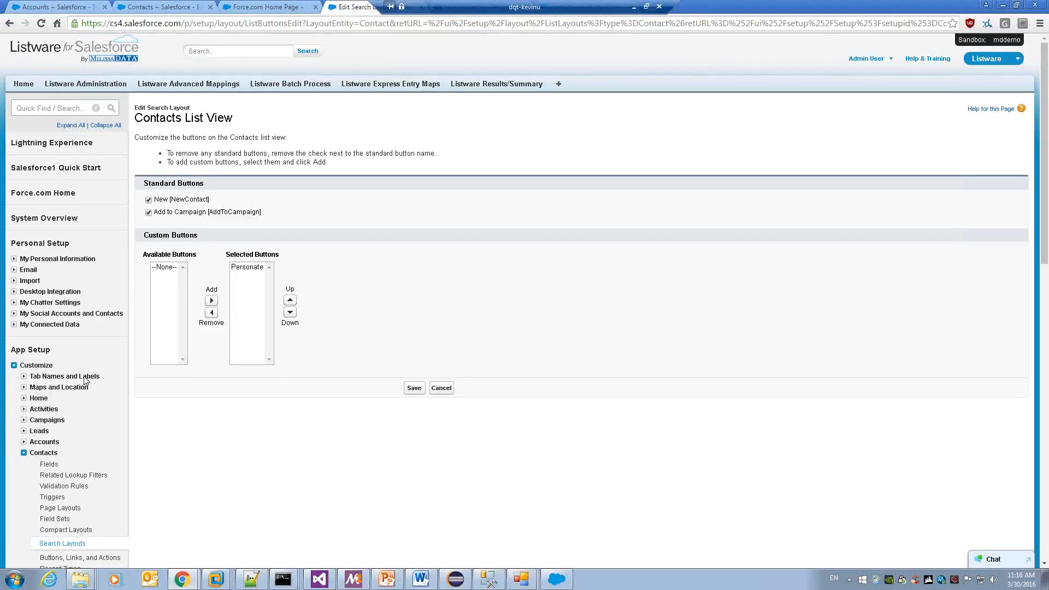
Edit the Accounts List View search layout and select the Personate button.
{"action": "scroll", "coordinate": [86, 382], "scroll_direction": "down", "scroll_amount": 2}
{"action": "left_click", "coordinate": [24, 333]}
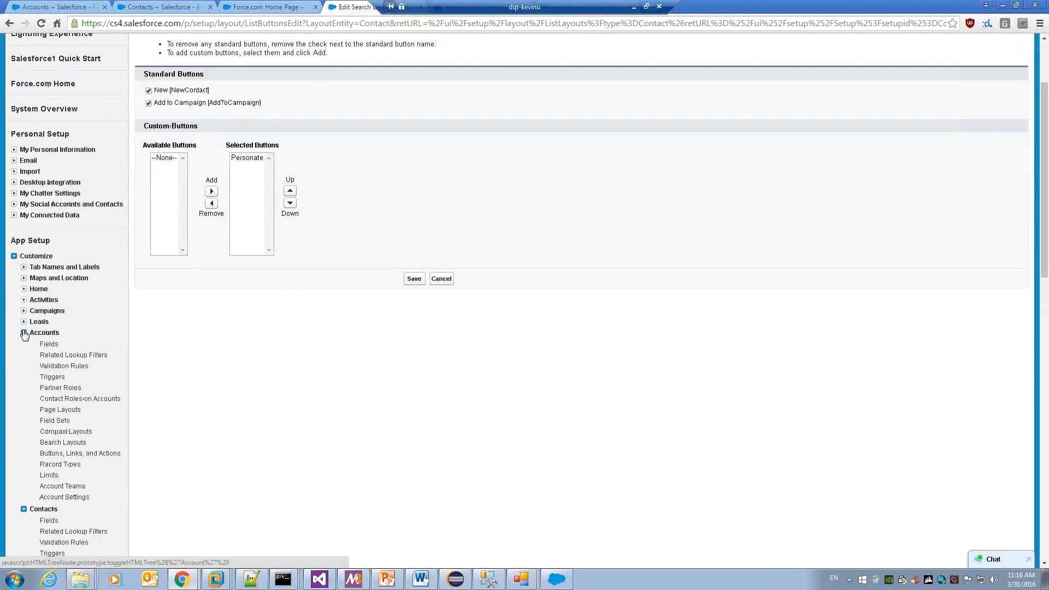
{"action": "left_click", "coordinate": [73, 447]}
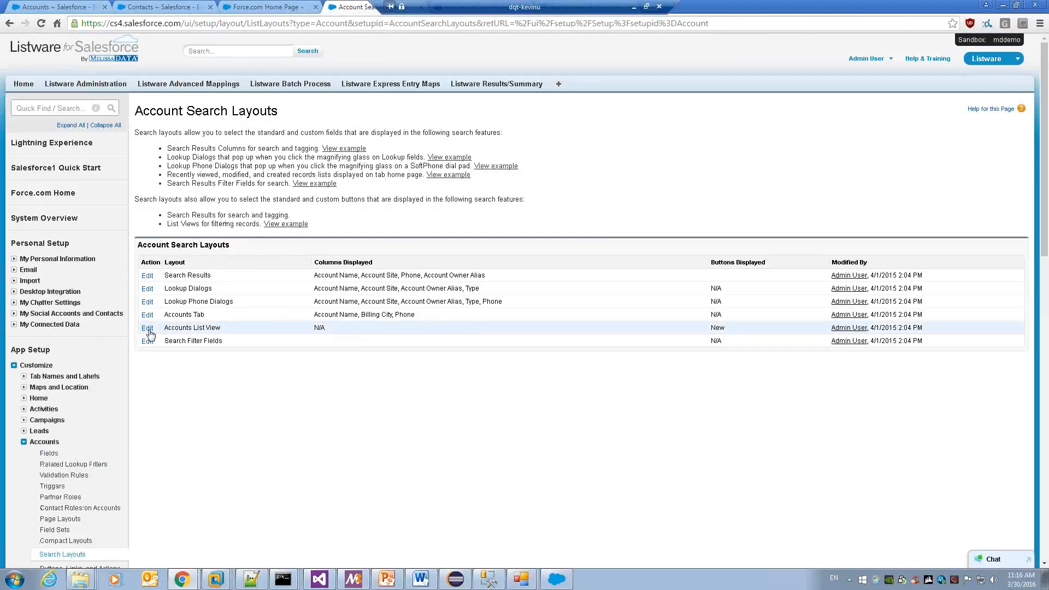
{"action": "left_click", "coordinate": [148, 330]}
{"action": "left_click", "coordinate": [175, 256]}
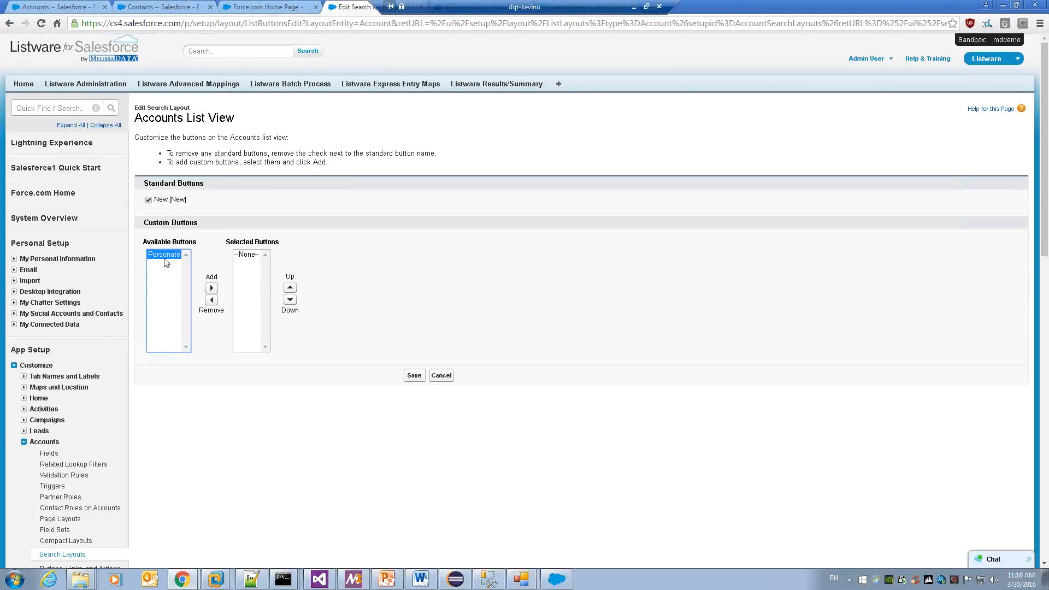
Review the Leads List View buttons, start a new custom lead list button, then close that tab.
{"action": "left_click", "coordinate": [39, 432]}
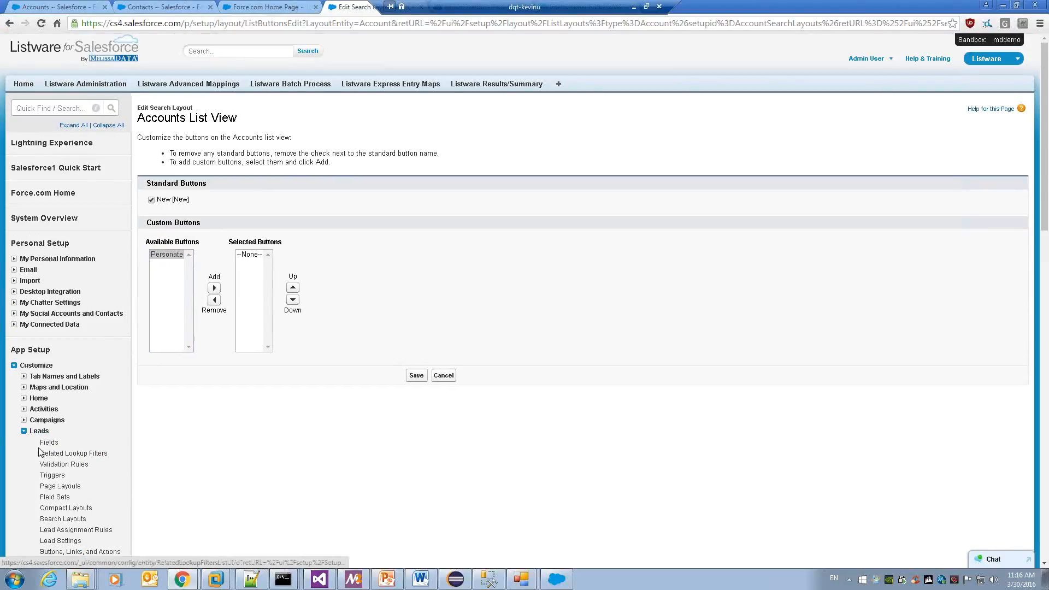
{"action": "scroll", "coordinate": [41, 453], "scroll_direction": "down", "scroll_amount": 1}
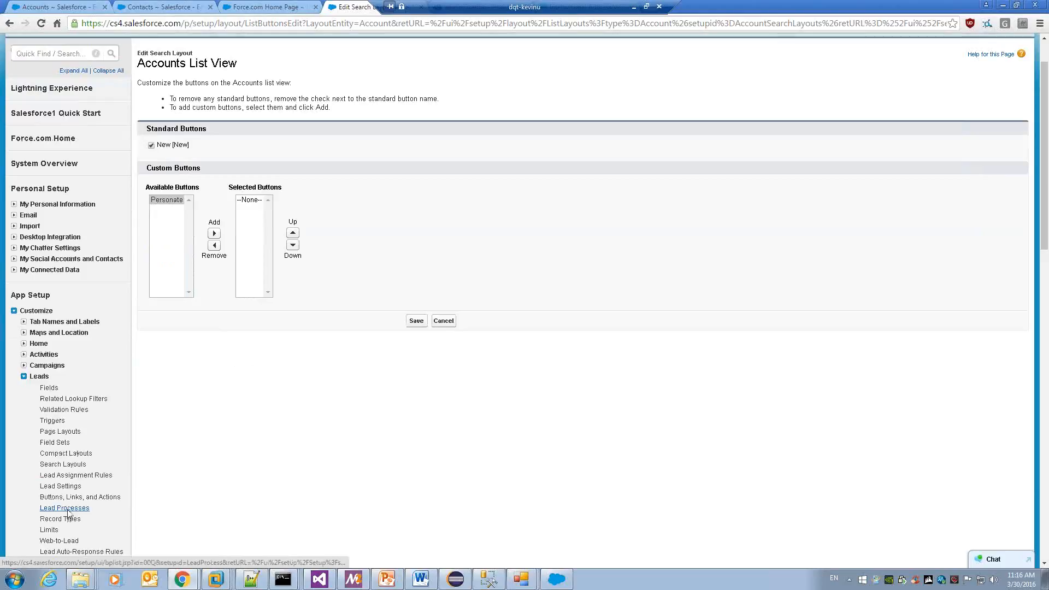
{"action": "left_click", "coordinate": [64, 464]}
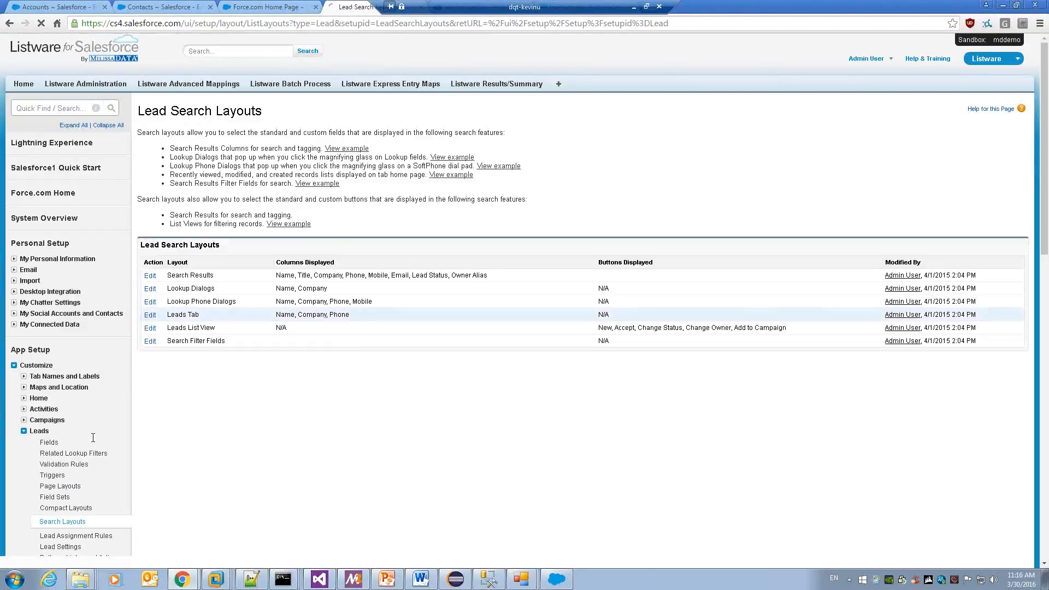
{"action": "left_click", "coordinate": [150, 328]}
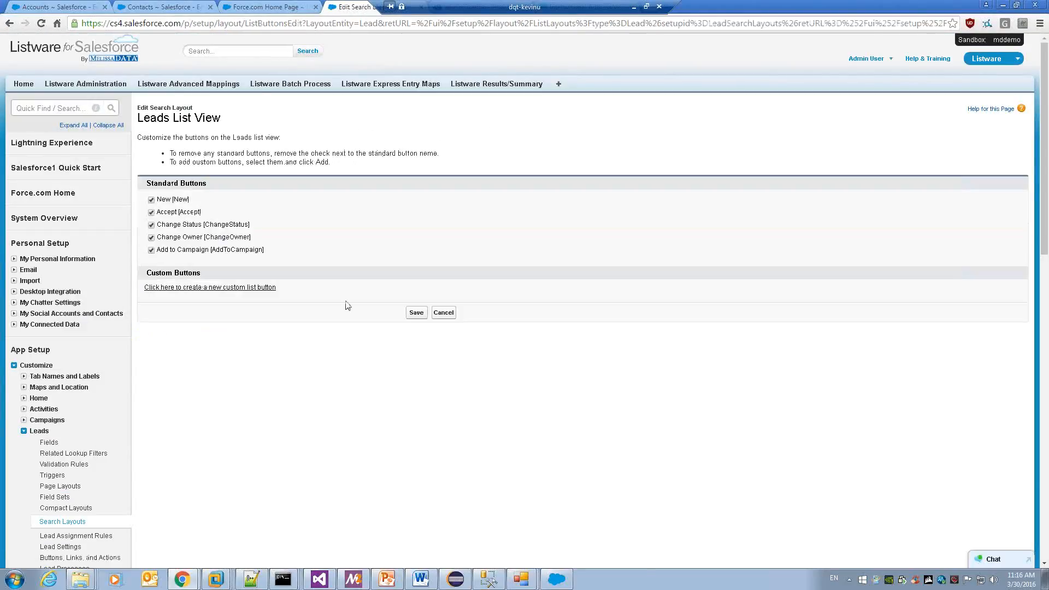
{"action": "left_click", "coordinate": [444, 313]}
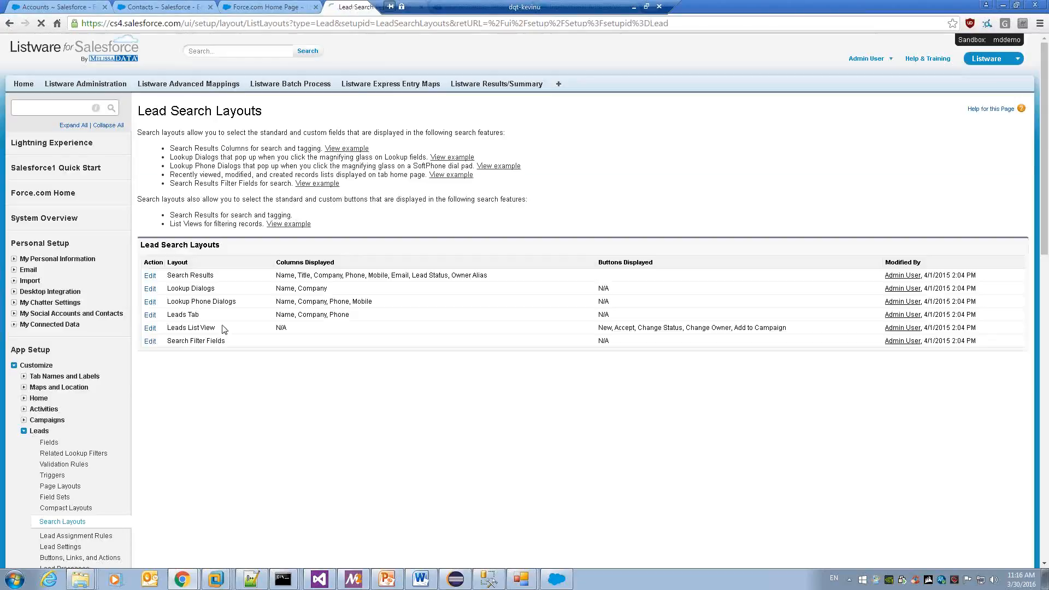
{"action": "left_click", "coordinate": [146, 328]}
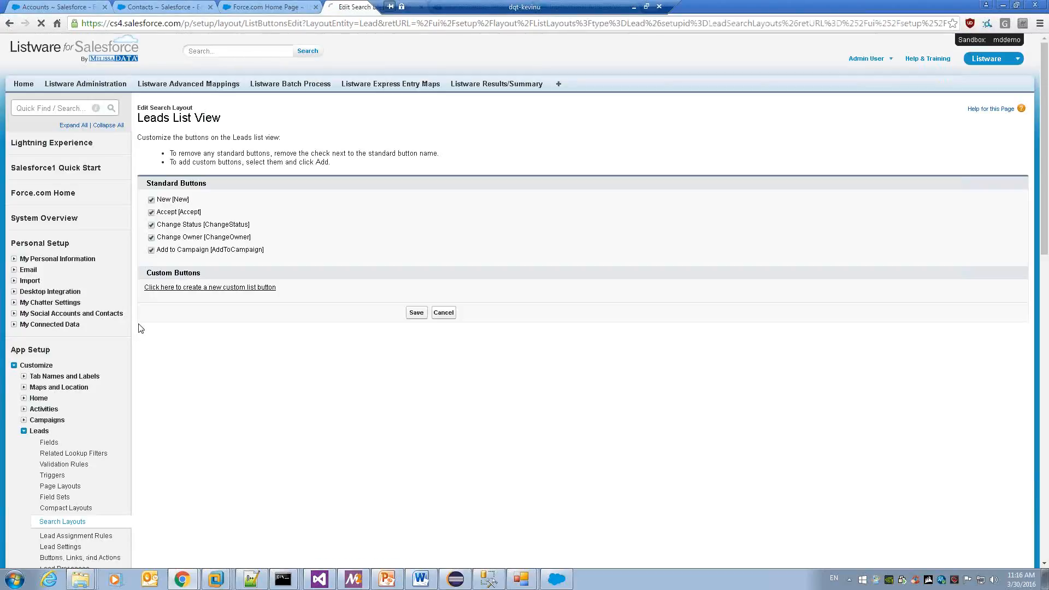
{"action": "left_click", "coordinate": [212, 289]}
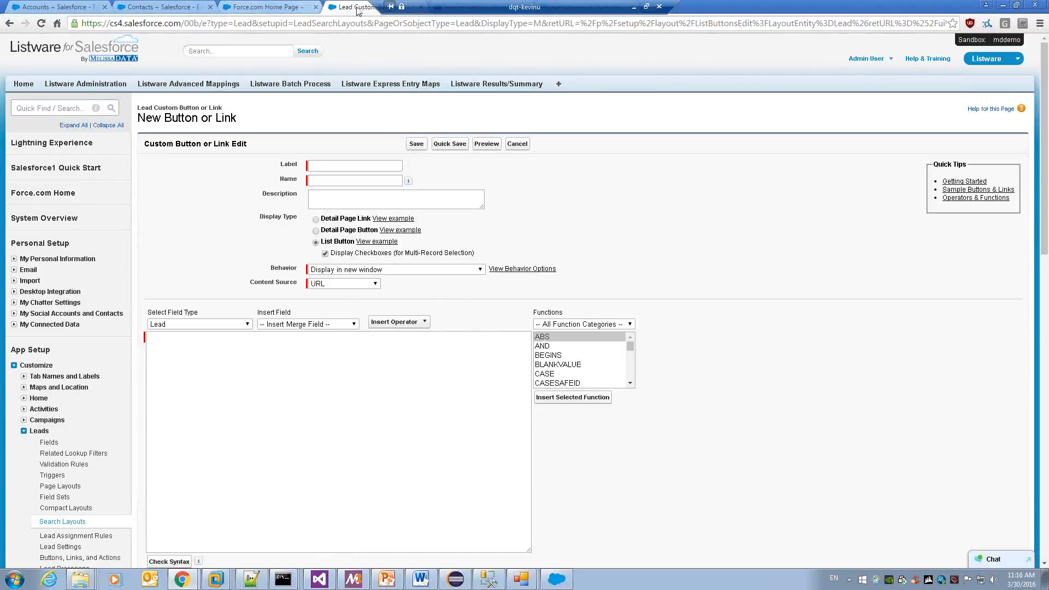
{"action": "left_click", "coordinate": [420, 7]}
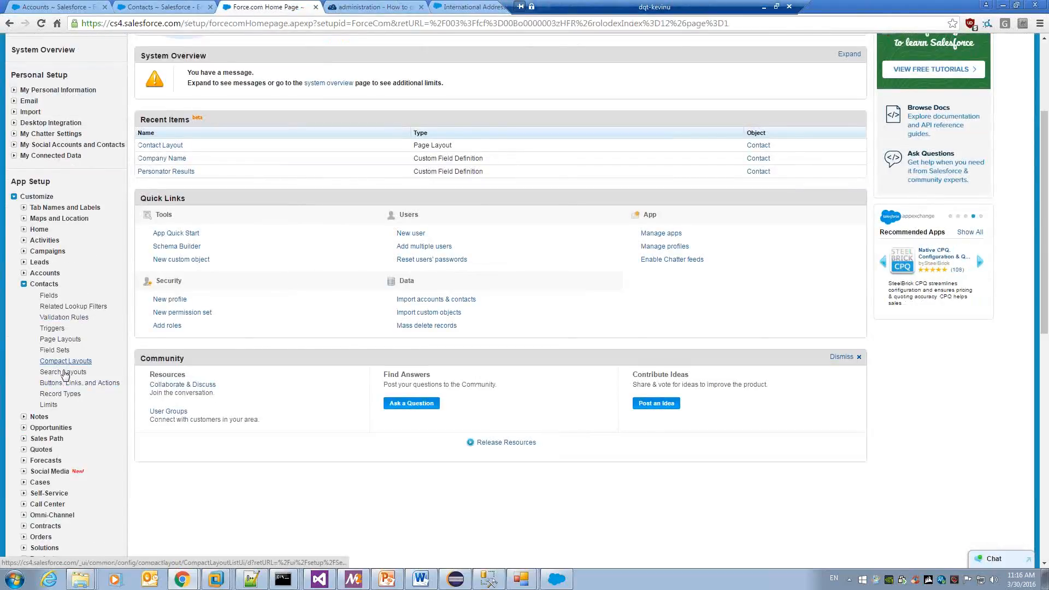
Open the Contacts Buttons, Links, and Actions page and edit the View action override.
{"action": "left_click", "coordinate": [60, 339]}
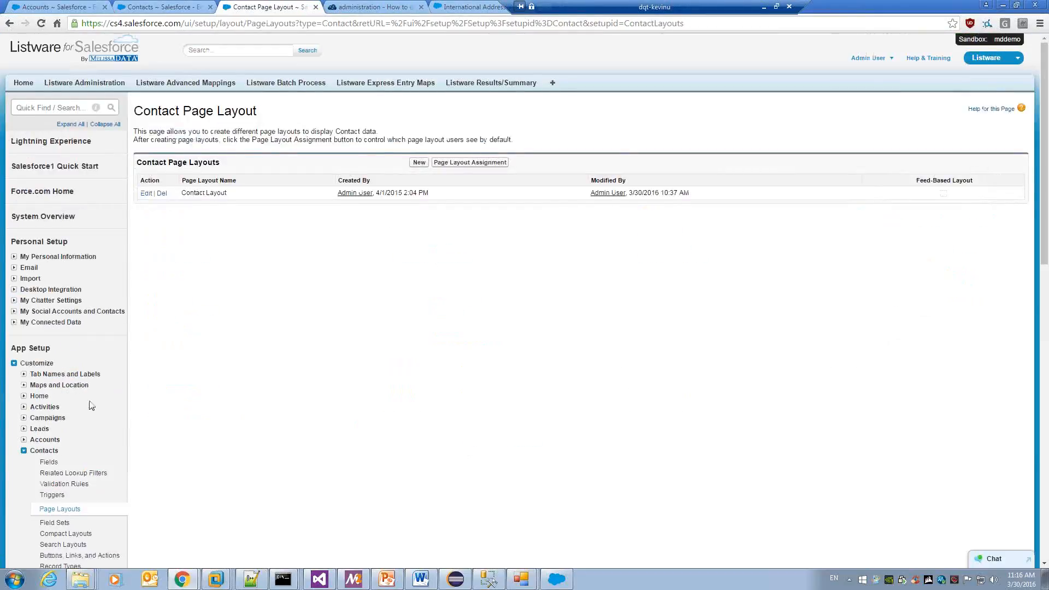
{"action": "scroll", "coordinate": [90, 404], "scroll_direction": "down", "scroll_amount": 2}
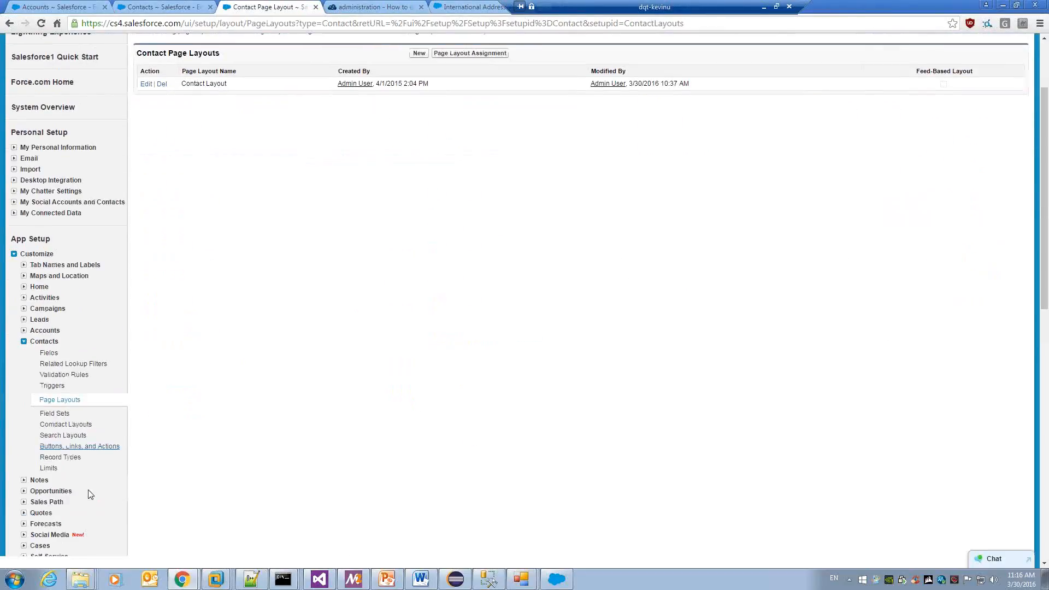
{"action": "left_click", "coordinate": [91, 446]}
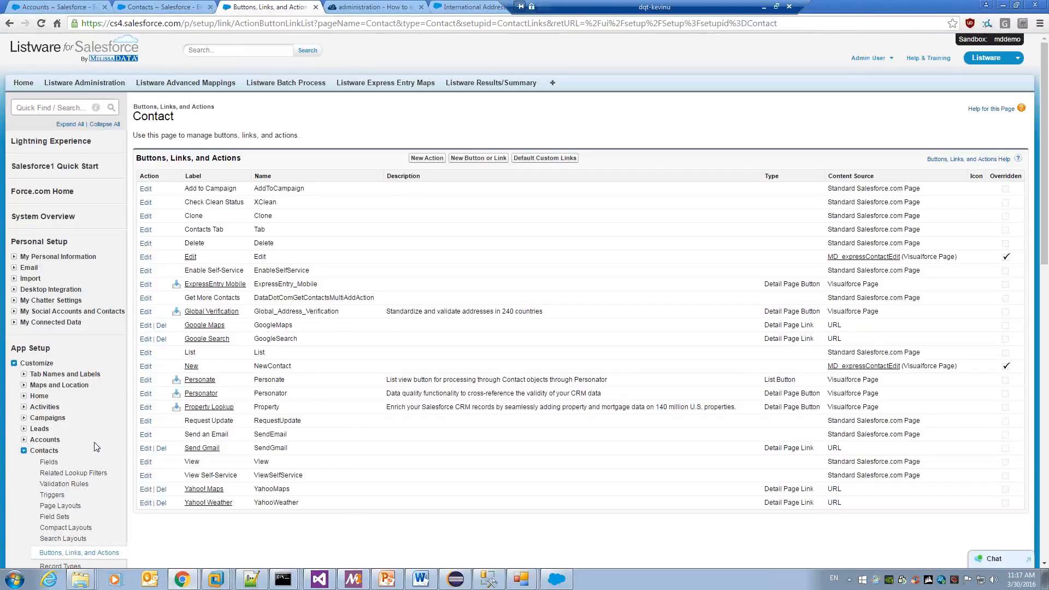
{"action": "left_click", "coordinate": [146, 462]}
Override Contact View with the MD_personatorContact Visualforce page, save, and open a recently viewed contact.
{"action": "left_click", "coordinate": [342, 249]}
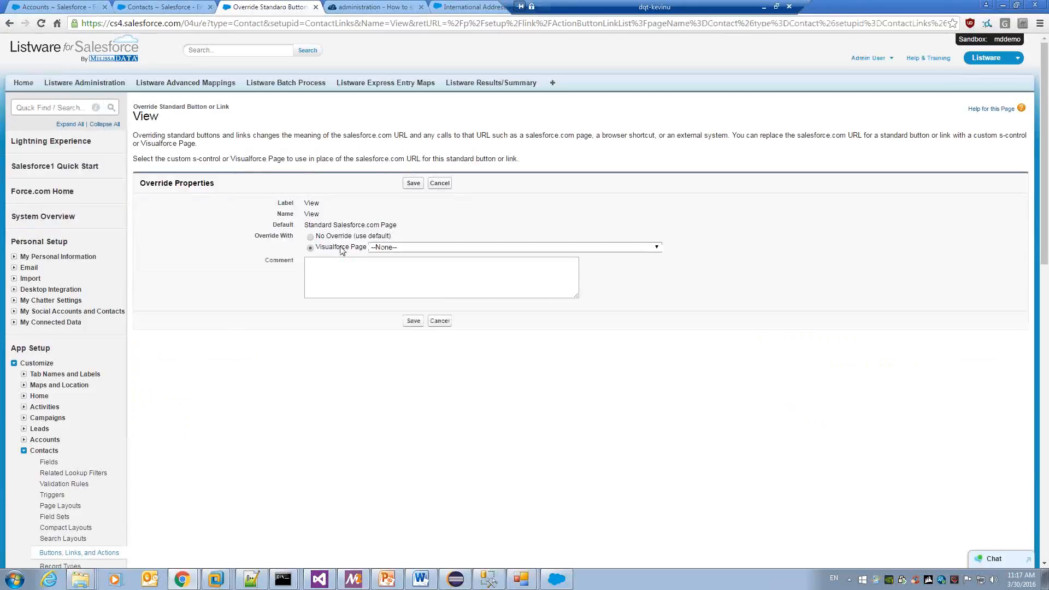
{"action": "left_click", "coordinate": [404, 248]}
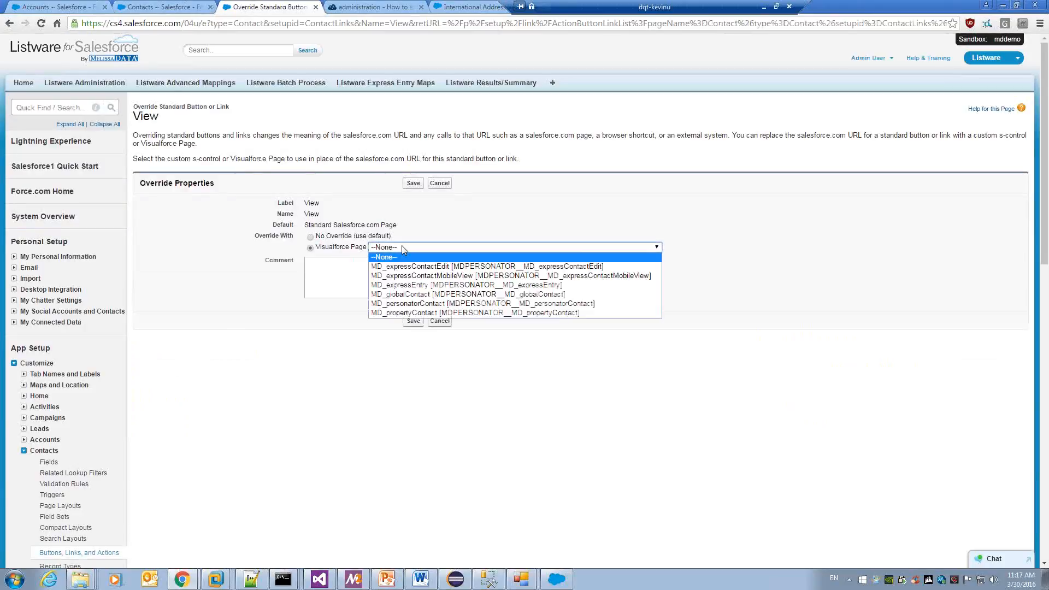
{"action": "left_click", "coordinate": [498, 304]}
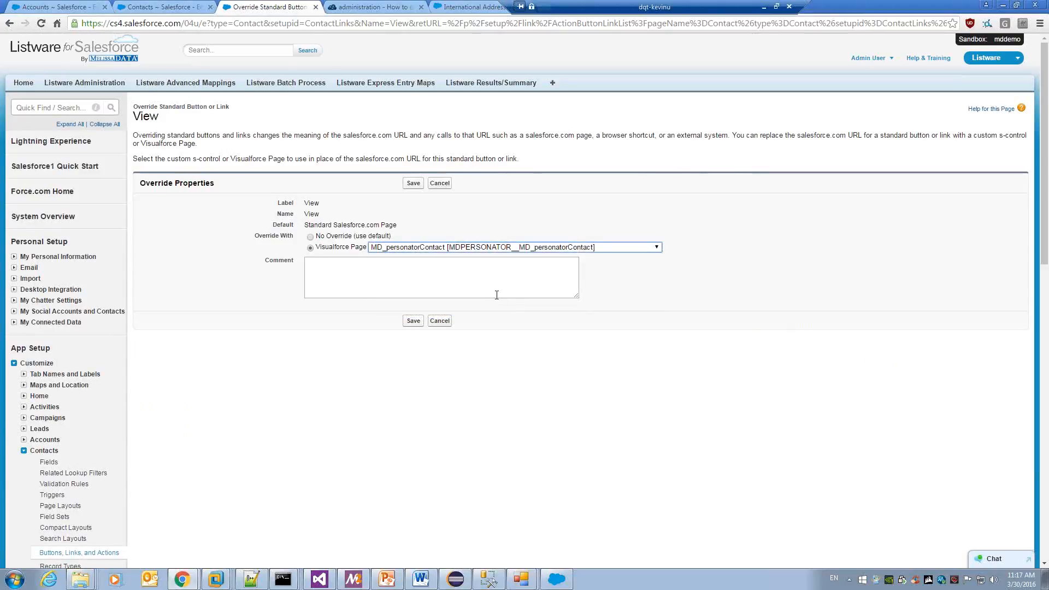
{"action": "left_click", "coordinate": [420, 186]}
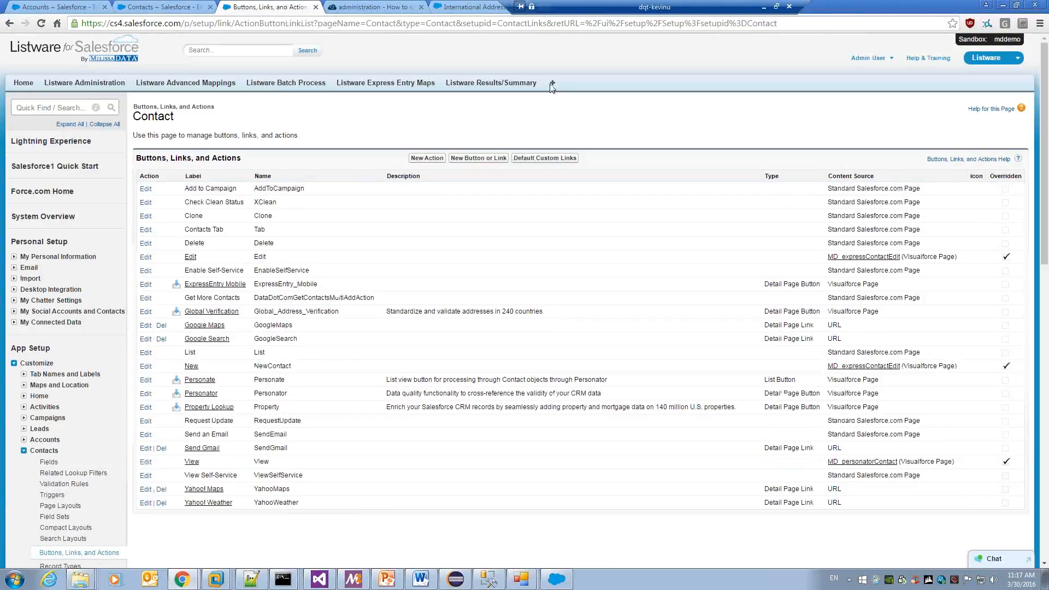
{"action": "left_click", "coordinate": [550, 83]}
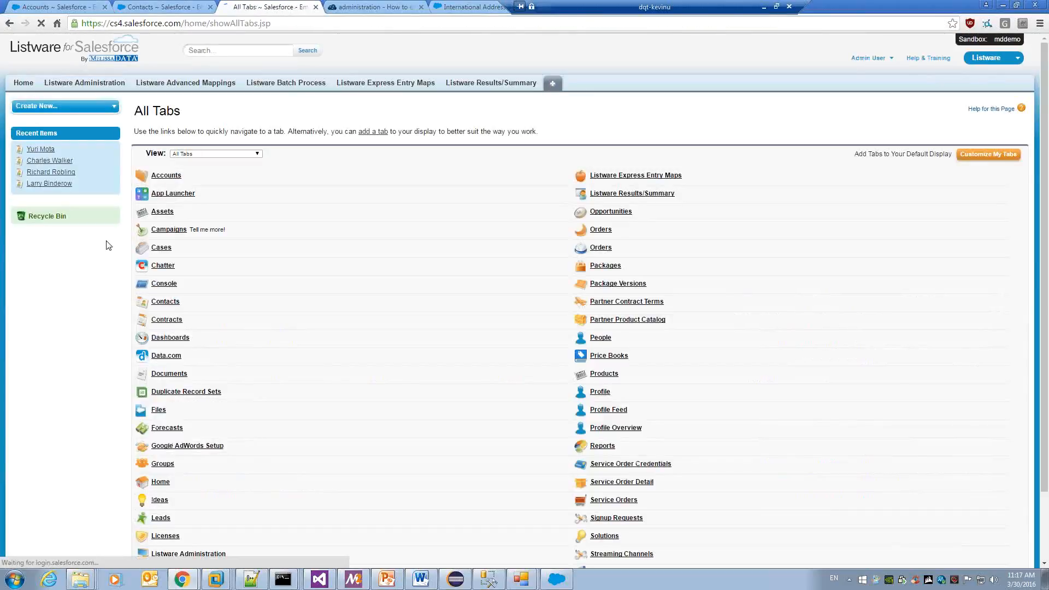
{"action": "left_click", "coordinate": [45, 149]}
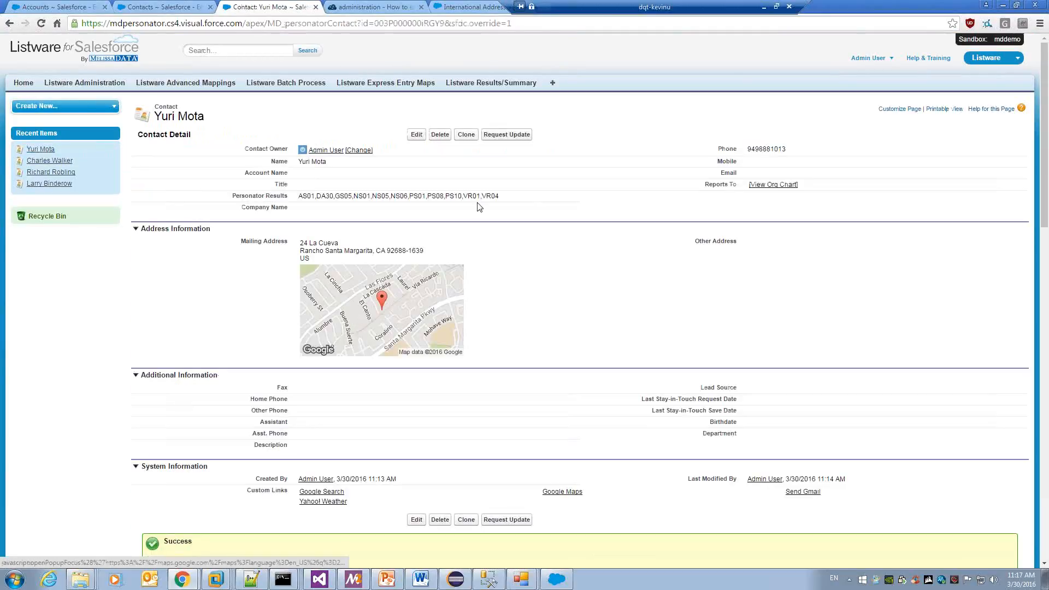
Scroll the contact page down to the Personator Result, Basic, Name Details and Address Details rows.
{"action": "scroll", "coordinate": [606, 492], "scroll_direction": "down", "scroll_amount": 3}
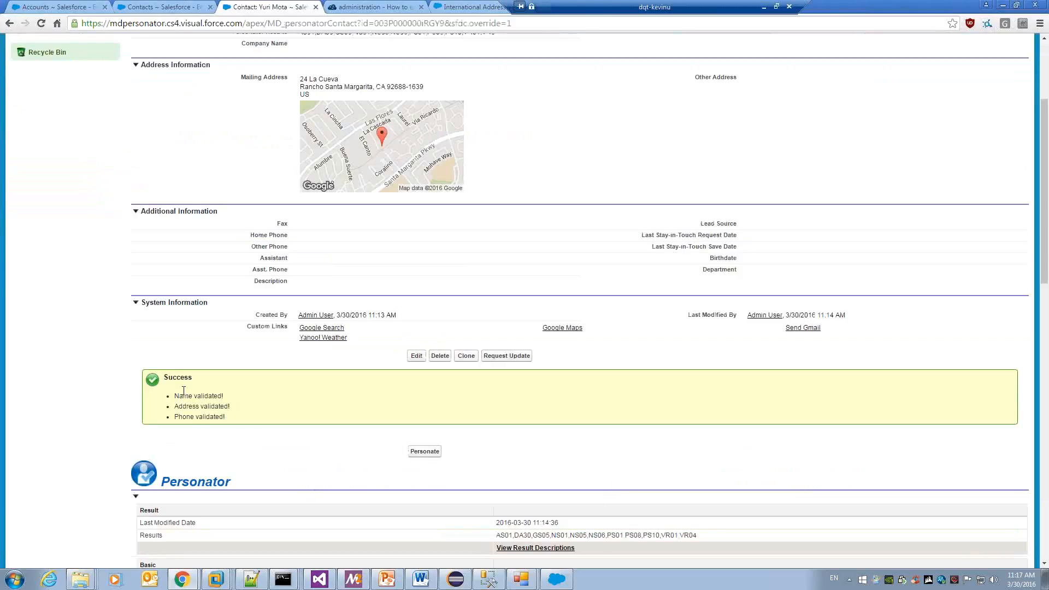
{"action": "scroll", "coordinate": [202, 399], "scroll_direction": "up", "scroll_amount": 2}
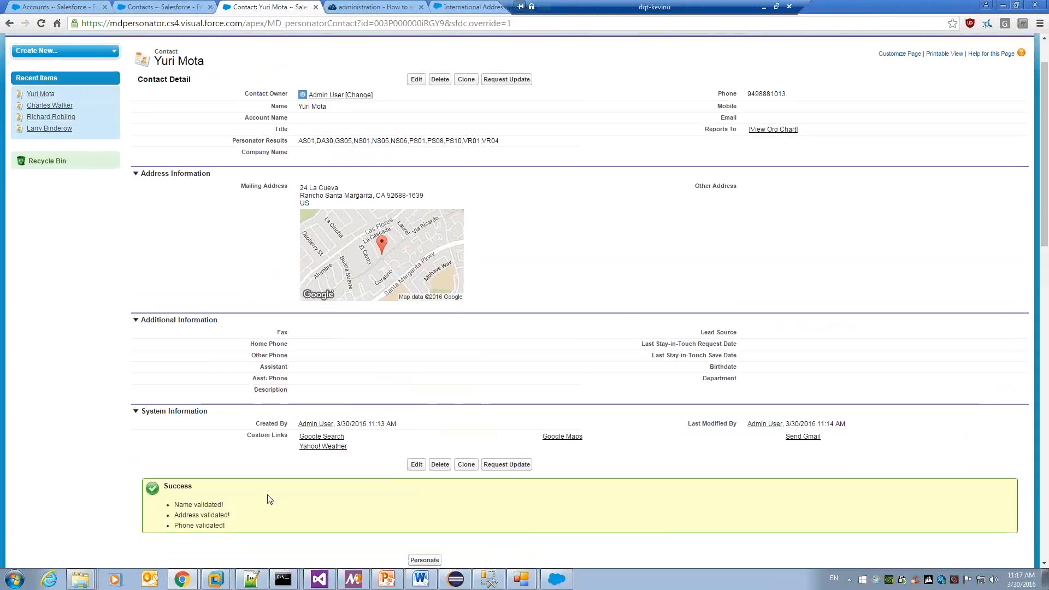
{"action": "scroll", "coordinate": [270, 497], "scroll_direction": "down", "scroll_amount": 2}
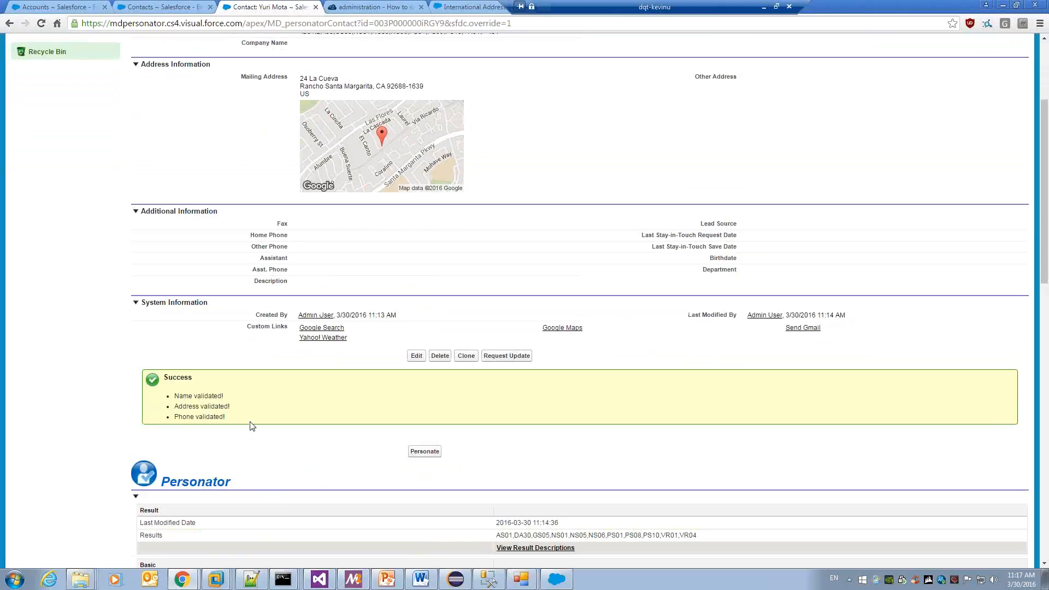
{"action": "scroll", "coordinate": [252, 427], "scroll_direction": "down", "scroll_amount": 1}
{"action": "scroll", "coordinate": [252, 426], "scroll_direction": "up", "scroll_amount": 4}
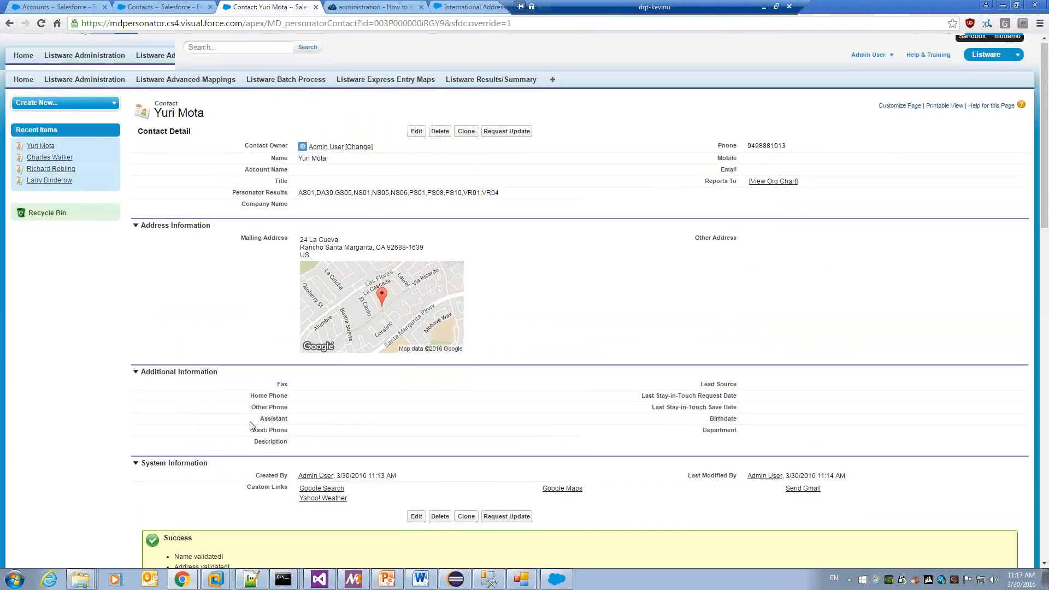
{"action": "scroll", "coordinate": [252, 426], "scroll_direction": "down", "scroll_amount": 7}
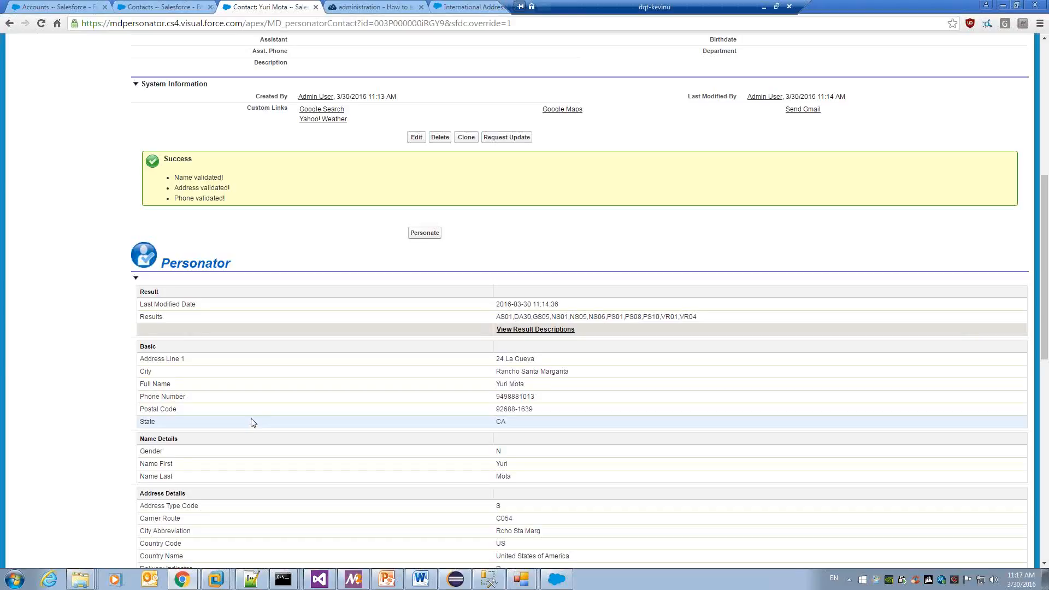
{"action": "scroll", "coordinate": [252, 425], "scroll_direction": "down", "scroll_amount": 1}
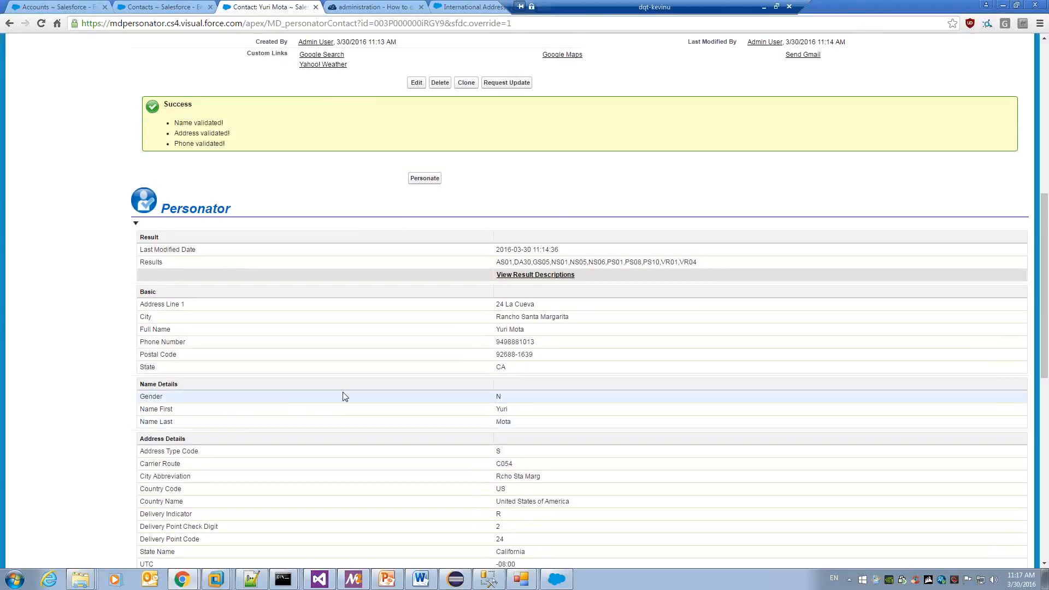
{"action": "scroll", "coordinate": [345, 394], "scroll_direction": "down", "scroll_amount": 1}
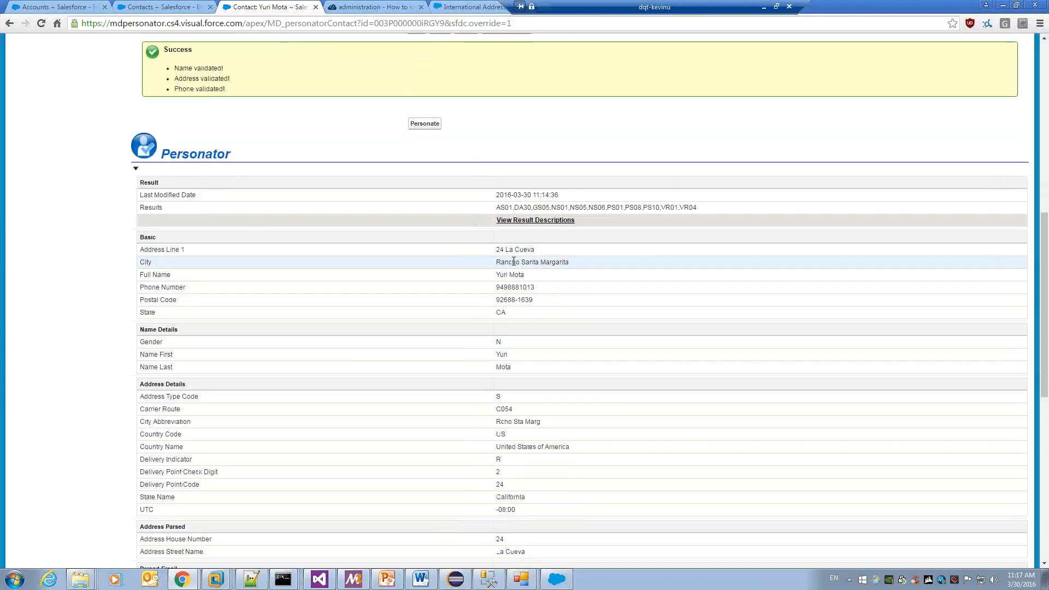
{"action": "scroll", "coordinate": [508, 298], "scroll_direction": "down", "scroll_amount": 3}
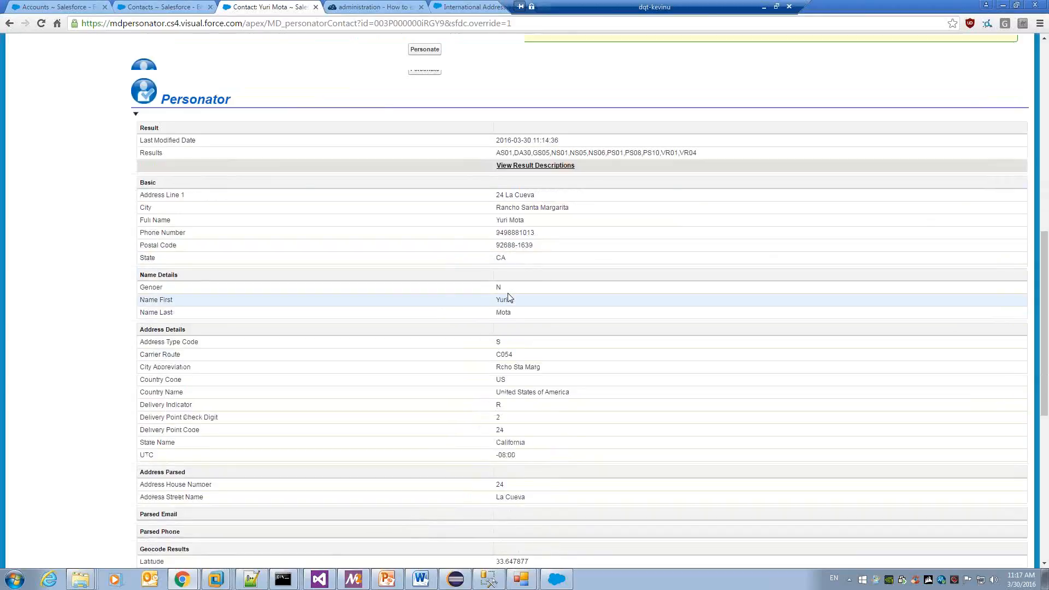
{"action": "scroll", "coordinate": [508, 298], "scroll_direction": "down", "scroll_amount": 2}
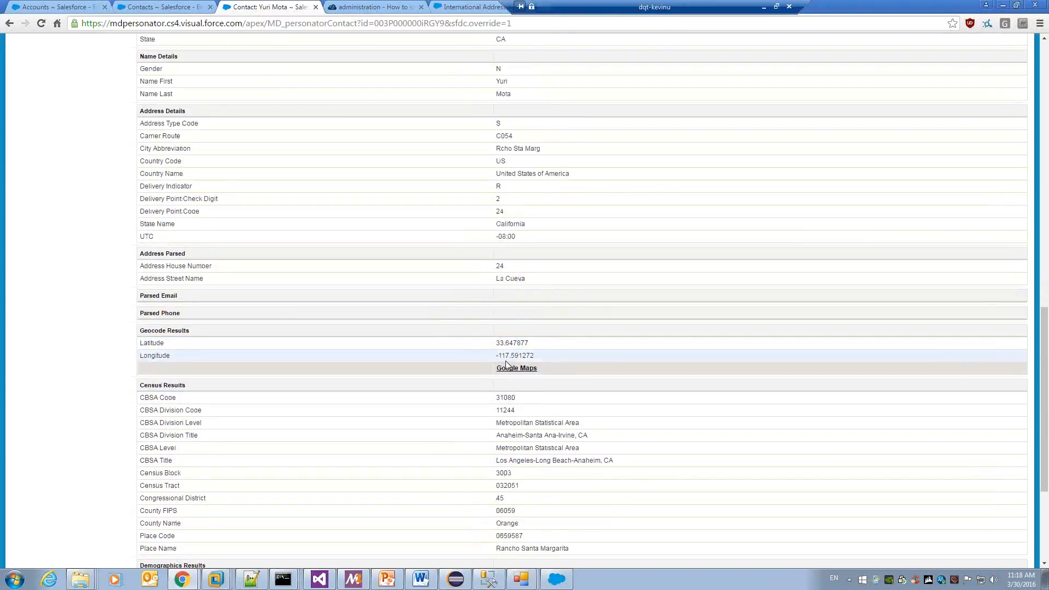
{"action": "scroll", "coordinate": [517, 373], "scroll_direction": "down", "scroll_amount": 4}
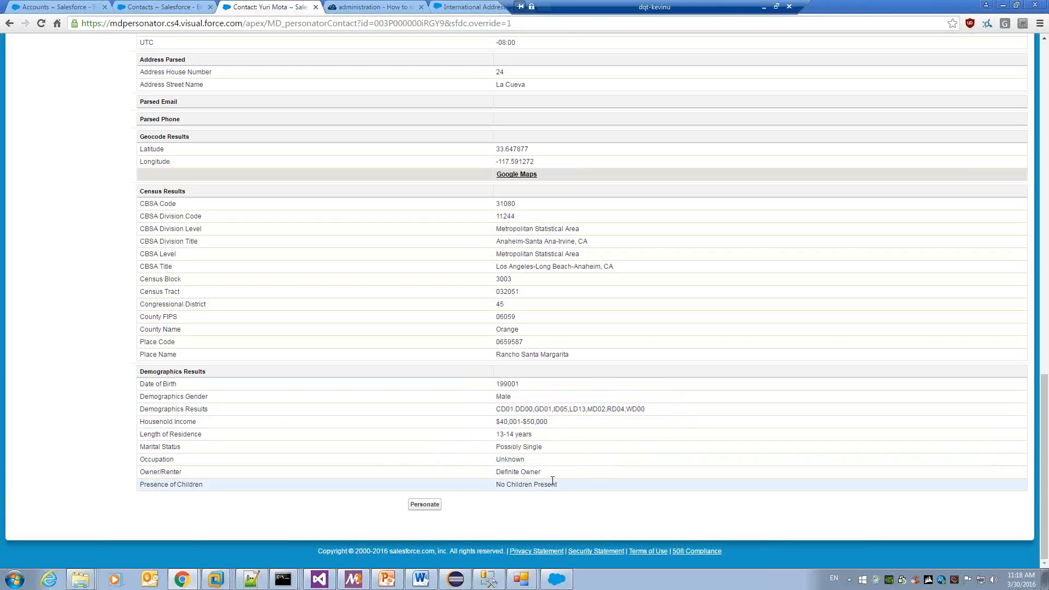
{"action": "scroll", "coordinate": [554, 484], "scroll_direction": "up", "scroll_amount": 3}
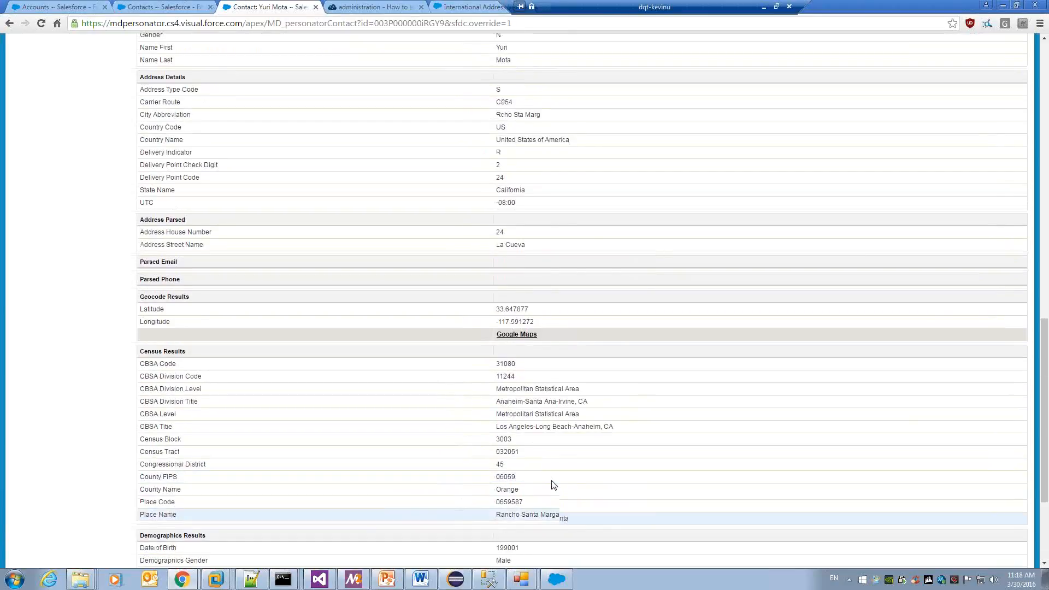
{"action": "scroll", "coordinate": [558, 513], "scroll_direction": "down", "scroll_amount": 3}
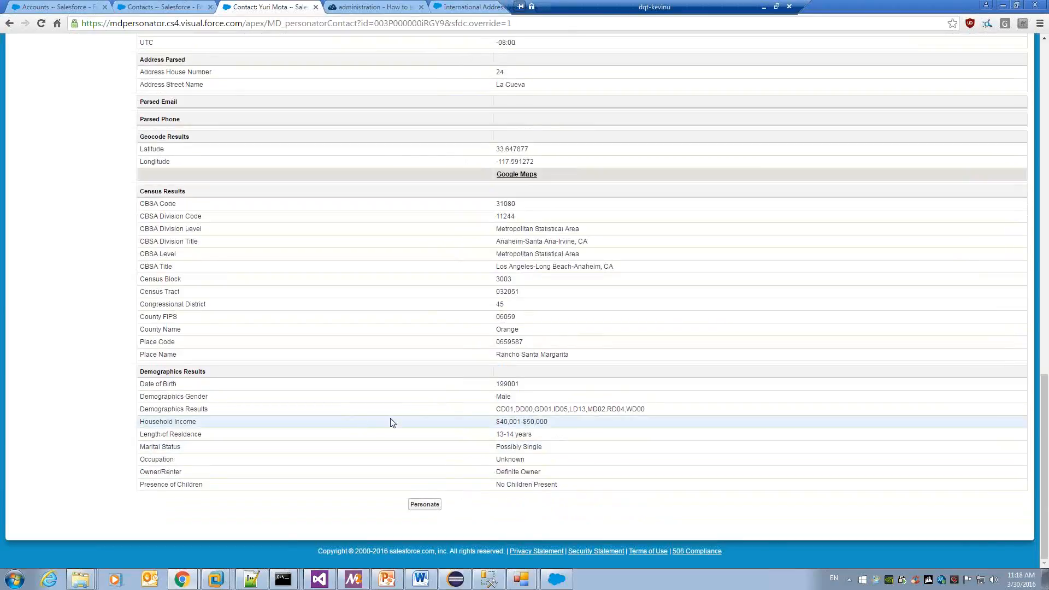
{"action": "scroll", "coordinate": [396, 419], "scroll_direction": "up", "scroll_amount": 15}
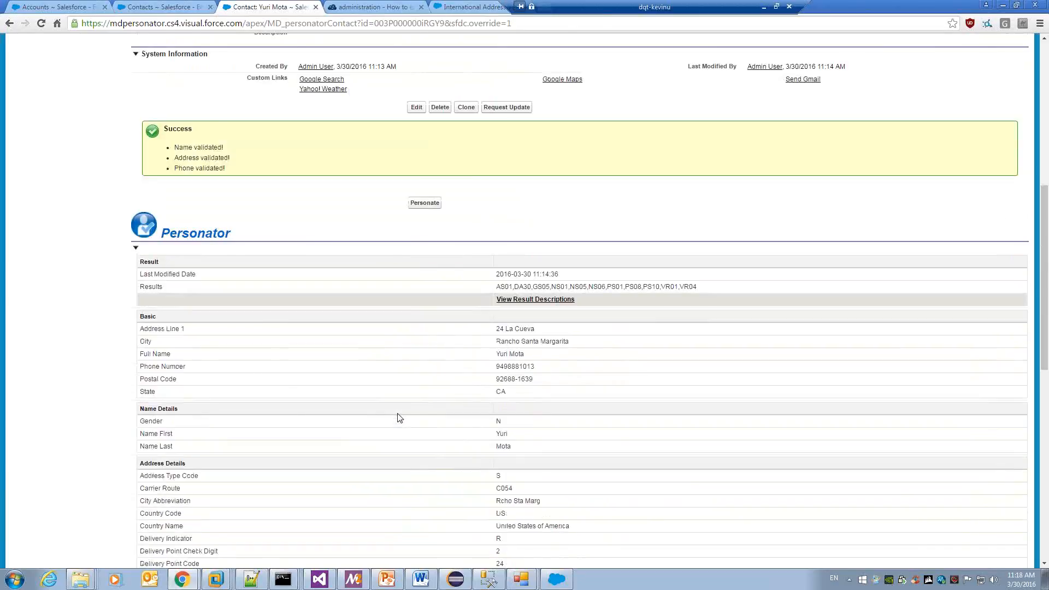
{"action": "scroll", "coordinate": [400, 418], "scroll_direction": "up", "scroll_amount": 2}
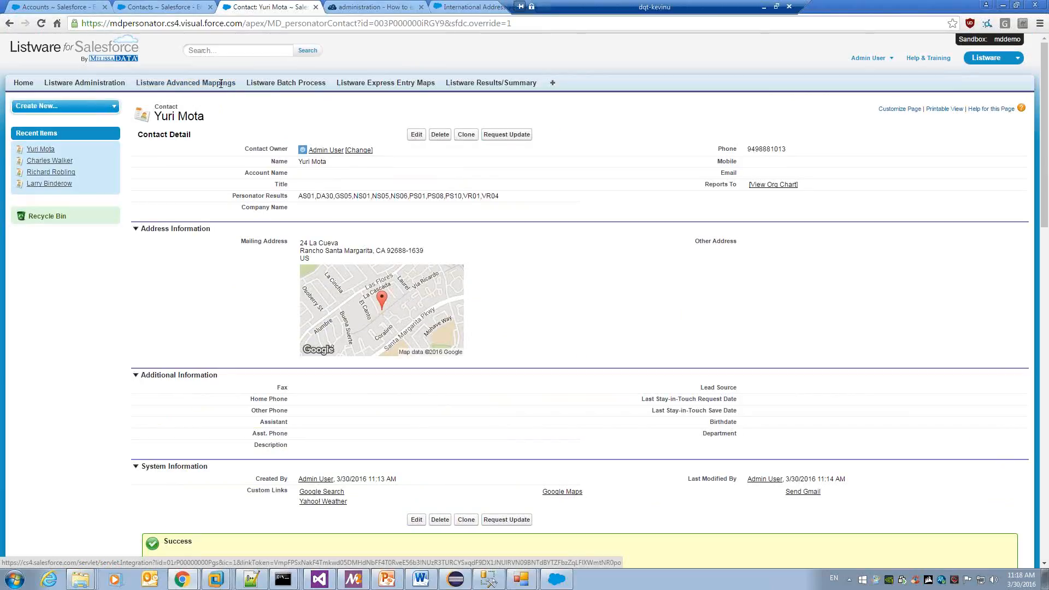
{"action": "scroll", "coordinate": [220, 84], "scroll_direction": "down", "scroll_amount": 7}
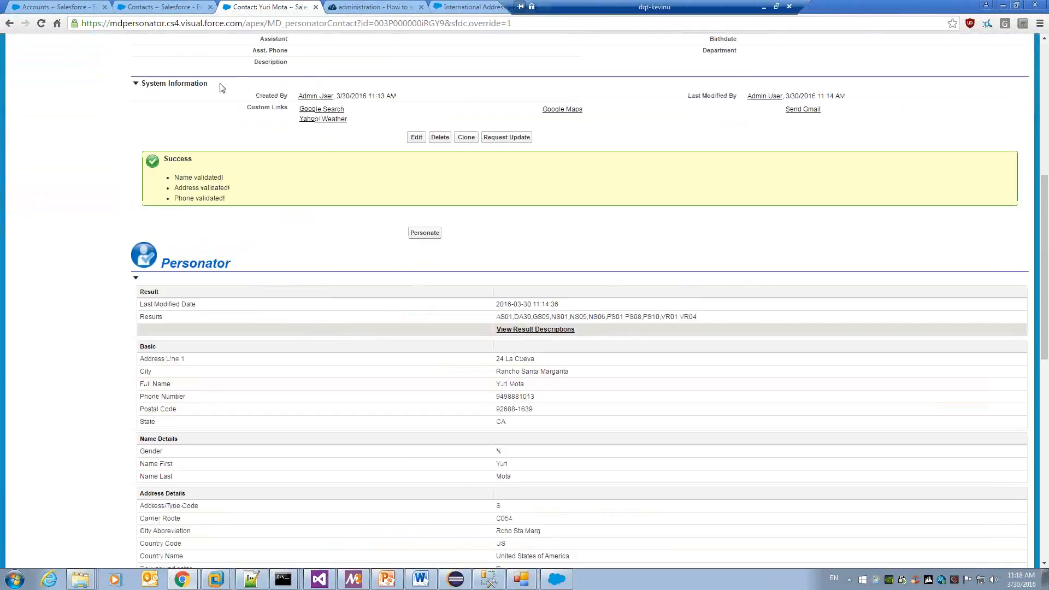
{"action": "scroll", "coordinate": [221, 87], "scroll_direction": "down", "scroll_amount": 1}
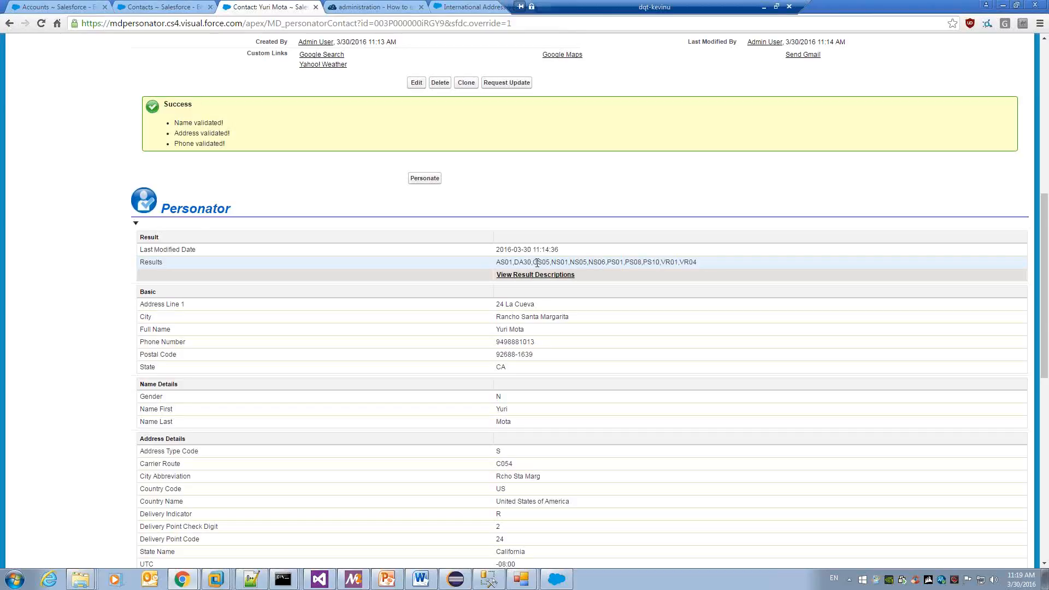
Highlight VR01,VR04 in the Personator Results and open the result code descriptions.
{"action": "left_click_drag", "start_coordinate": [661, 262], "coordinate": [698, 262]}
{"action": "left_click", "coordinate": [557, 278]}
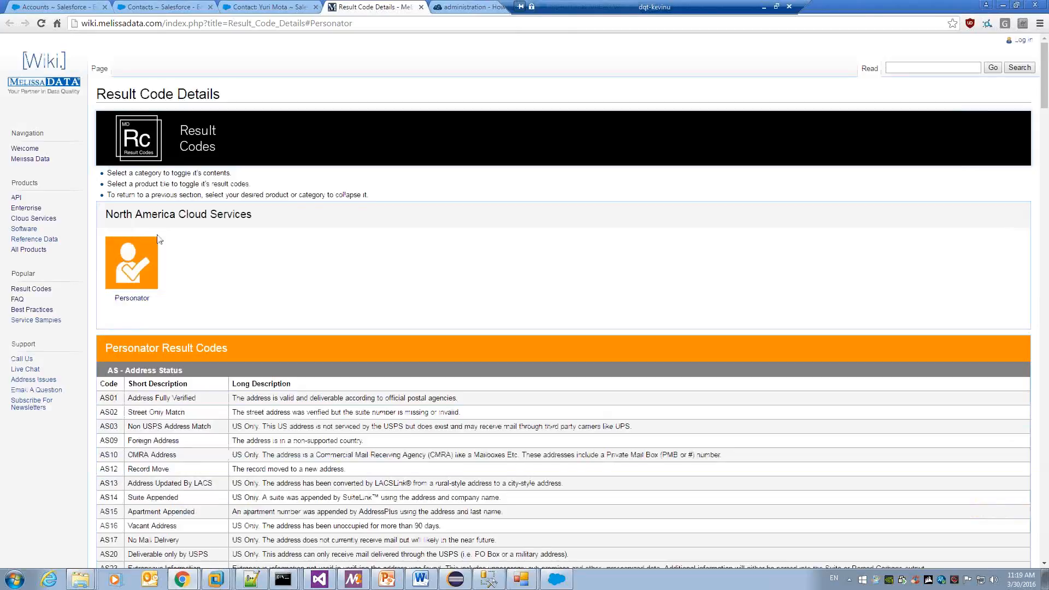
Search the Result Code Details page for 'vr01' to find the VR verify code meanings.
{"action": "scroll", "coordinate": [159, 238], "scroll_direction": "down", "scroll_amount": 4}
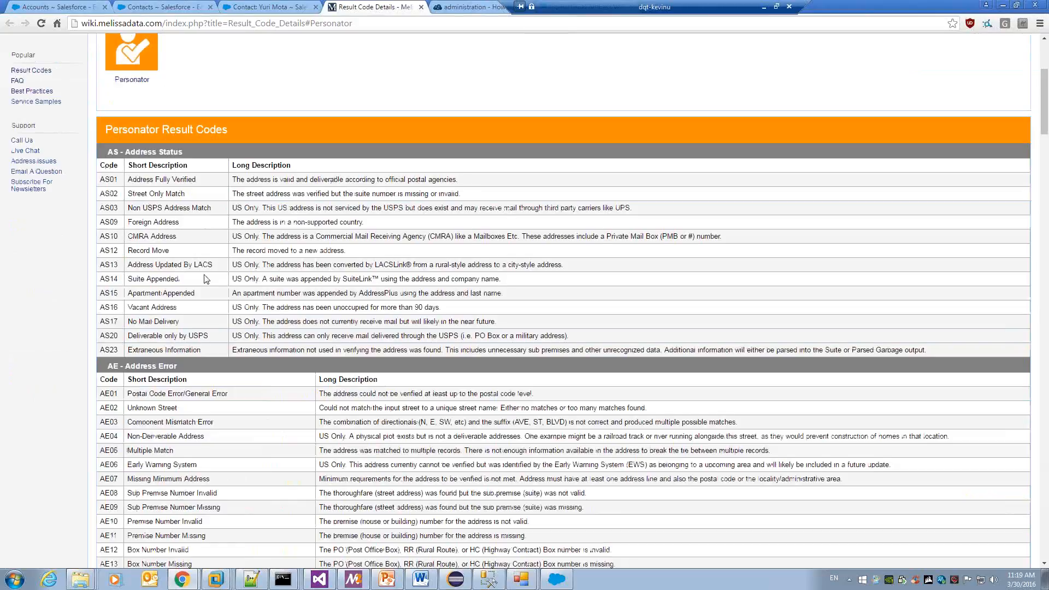
{"action": "scroll", "coordinate": [206, 279], "scroll_direction": "down", "scroll_amount": 3}
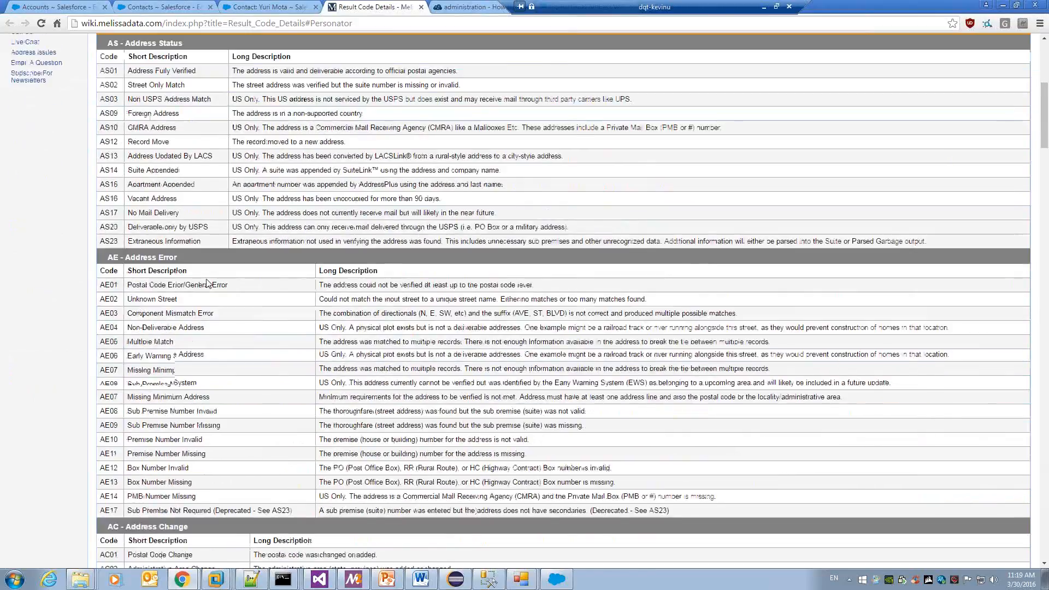
{"action": "scroll", "coordinate": [206, 282], "scroll_direction": "down", "scroll_amount": 3}
{"action": "key", "text": "ctrl+f"}
{"action": "type", "text": "vr01"}
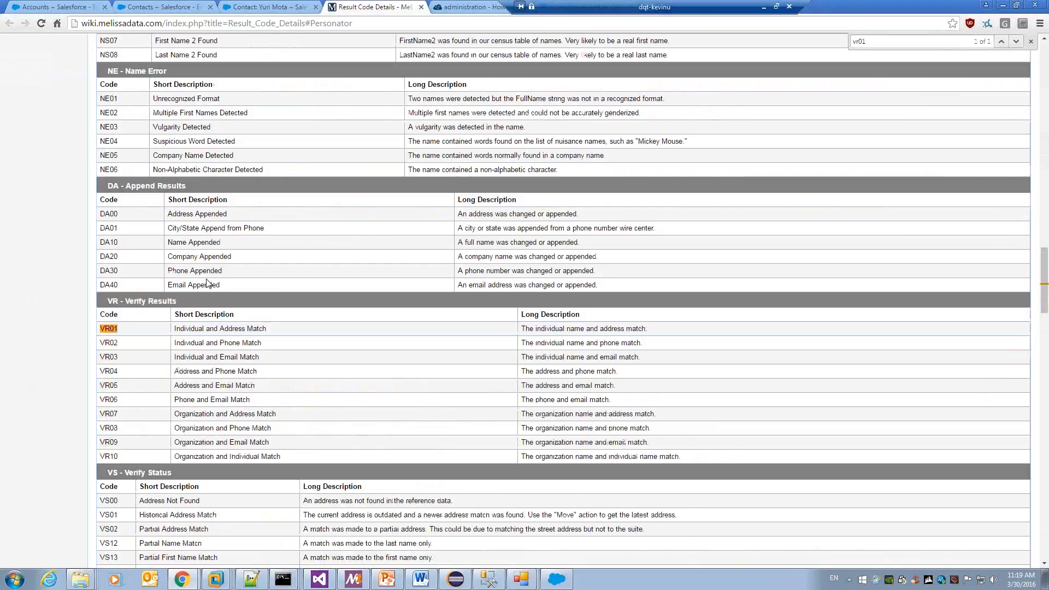
{"action": "key", "text": "Escape"}
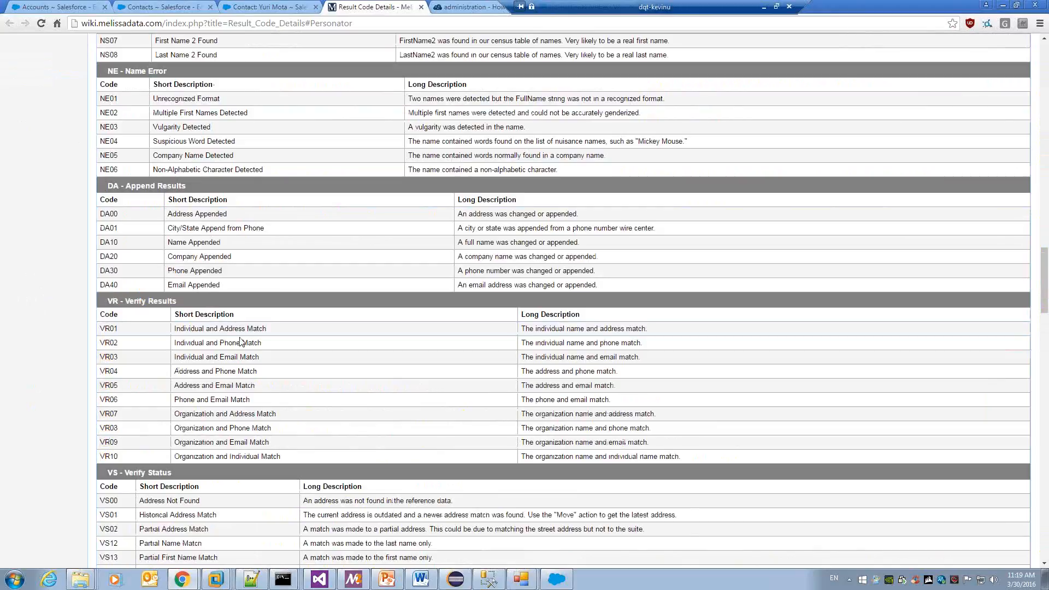
Compare the codes on the contact record with the wiki page, ending back on the contact record.
{"action": "key", "text": "ctrl+shift+Tab"}
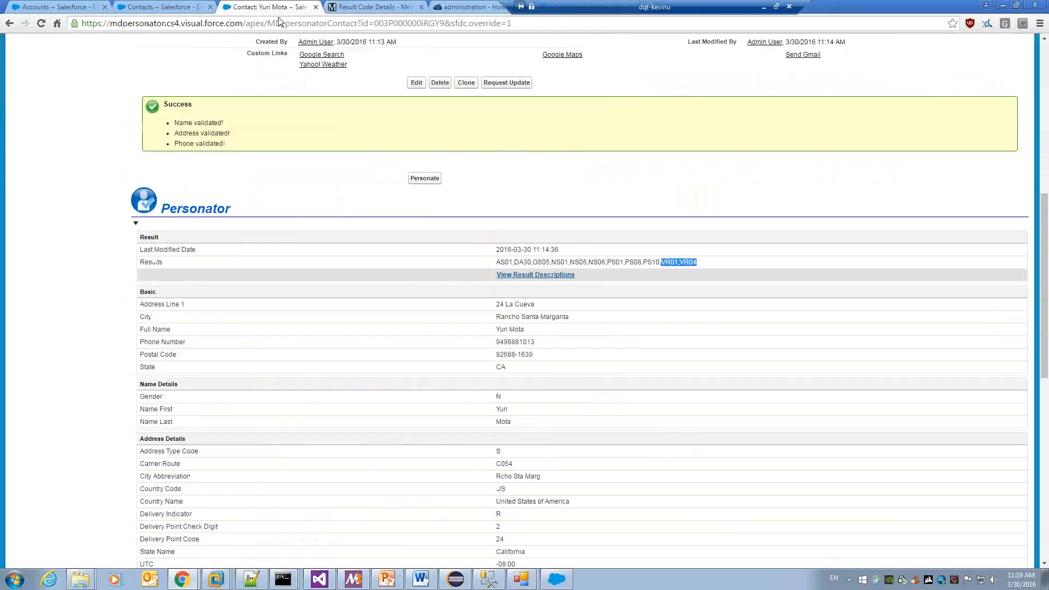
{"action": "left_click", "coordinate": [668, 267]}
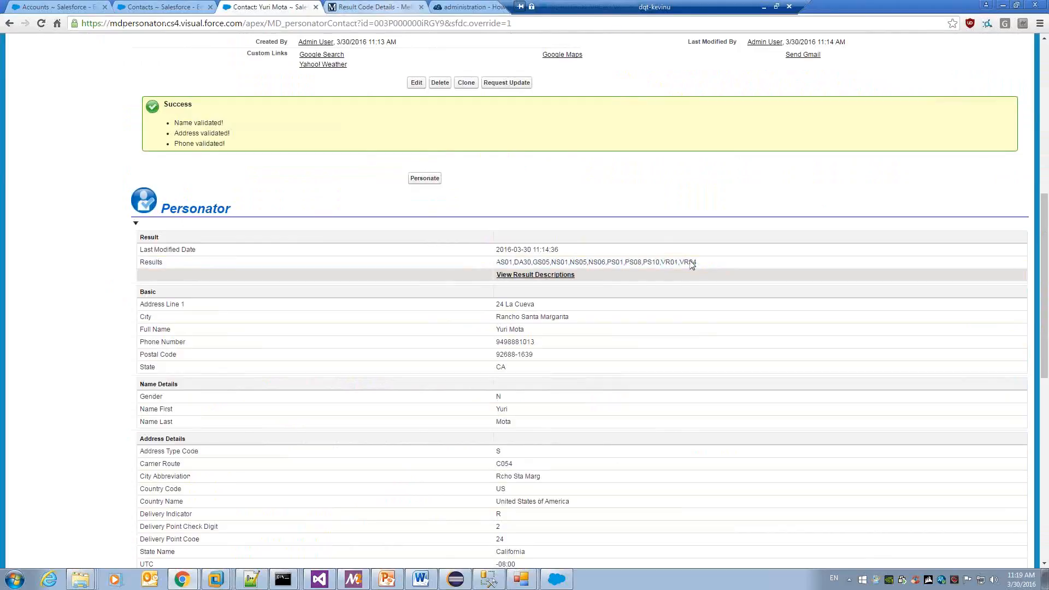
{"action": "key", "text": "ctrl+Tab"}
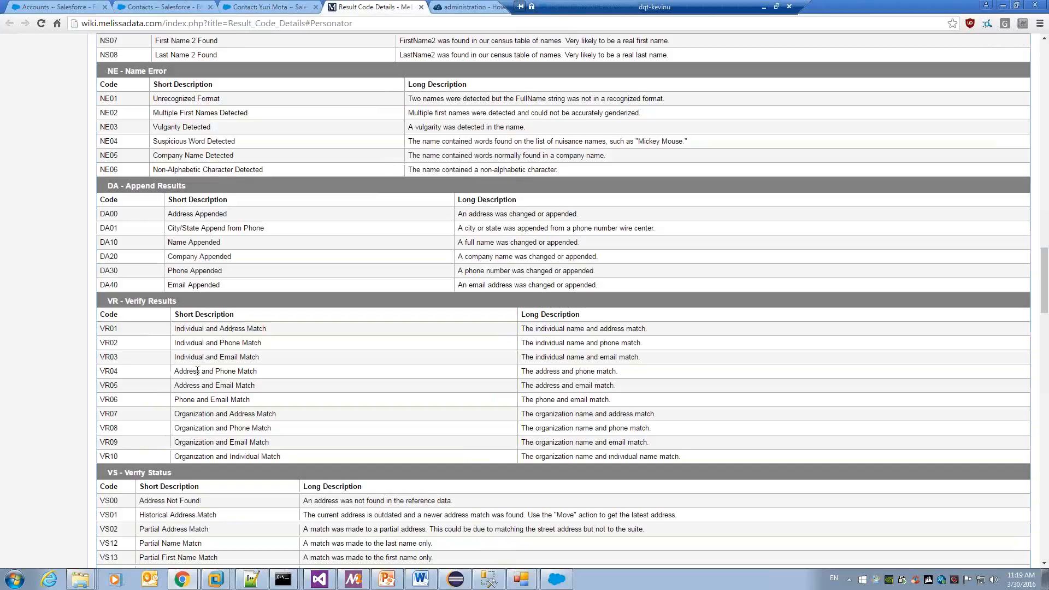
{"action": "left_click", "coordinate": [273, 5]}
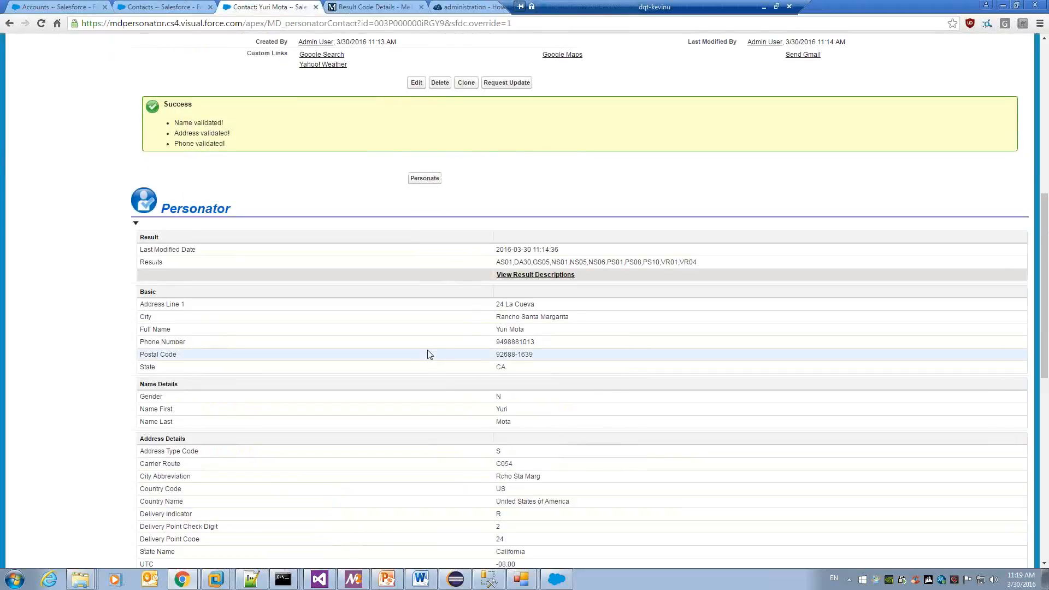
{"action": "scroll", "coordinate": [429, 354], "scroll_direction": "up", "scroll_amount": 8}
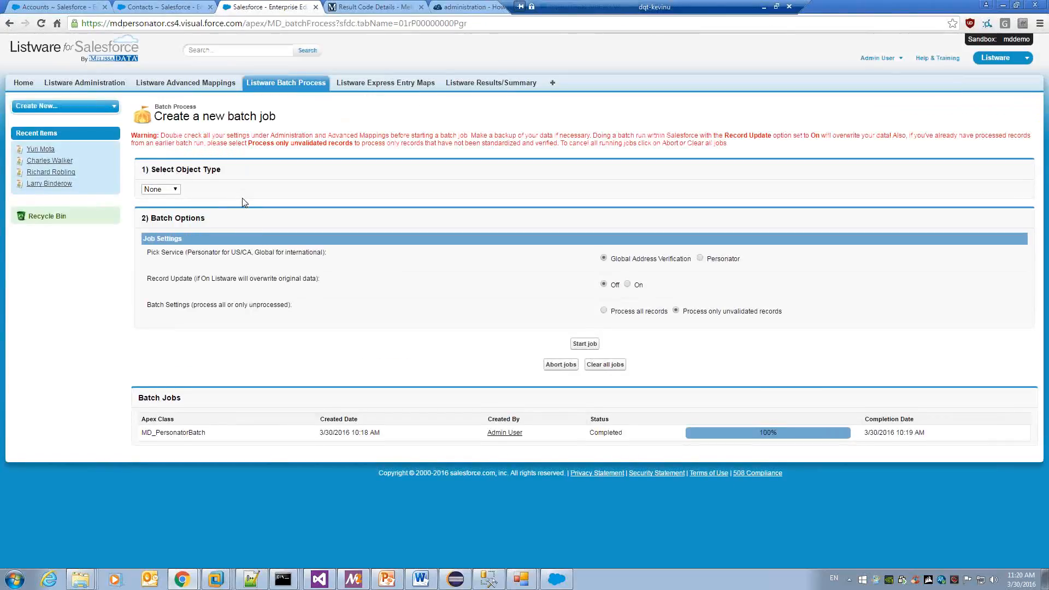
Choose Contact as the object type for the new batch job.
{"action": "left_click", "coordinate": [175, 190]}
{"action": "left_click", "coordinate": [168, 211]}
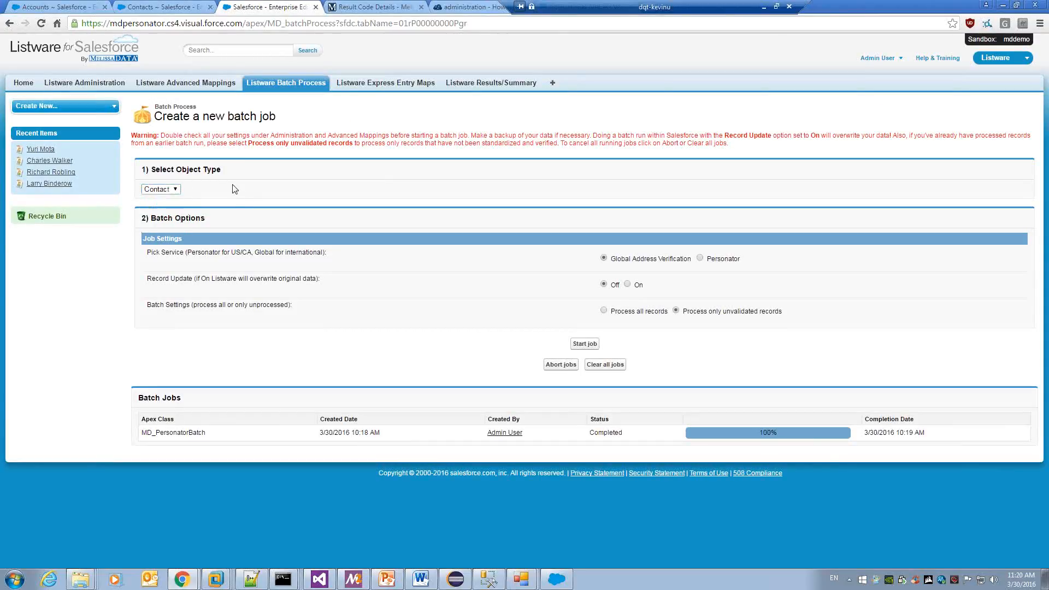
{"action": "left_click", "coordinate": [175, 191]}
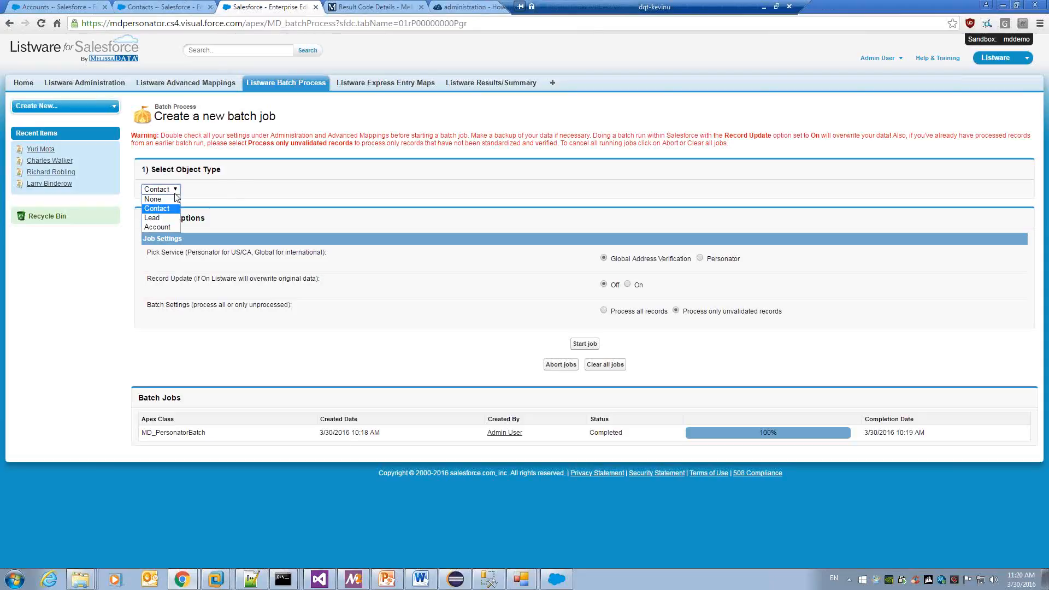
{"action": "left_click", "coordinate": [244, 183]}
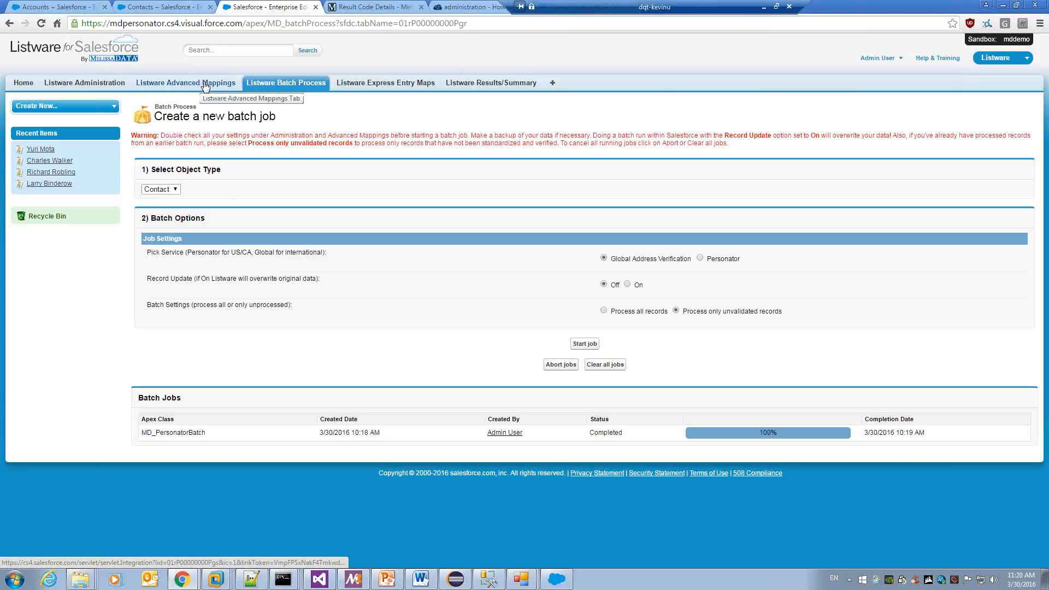
{"action": "left_click", "coordinate": [172, 191]}
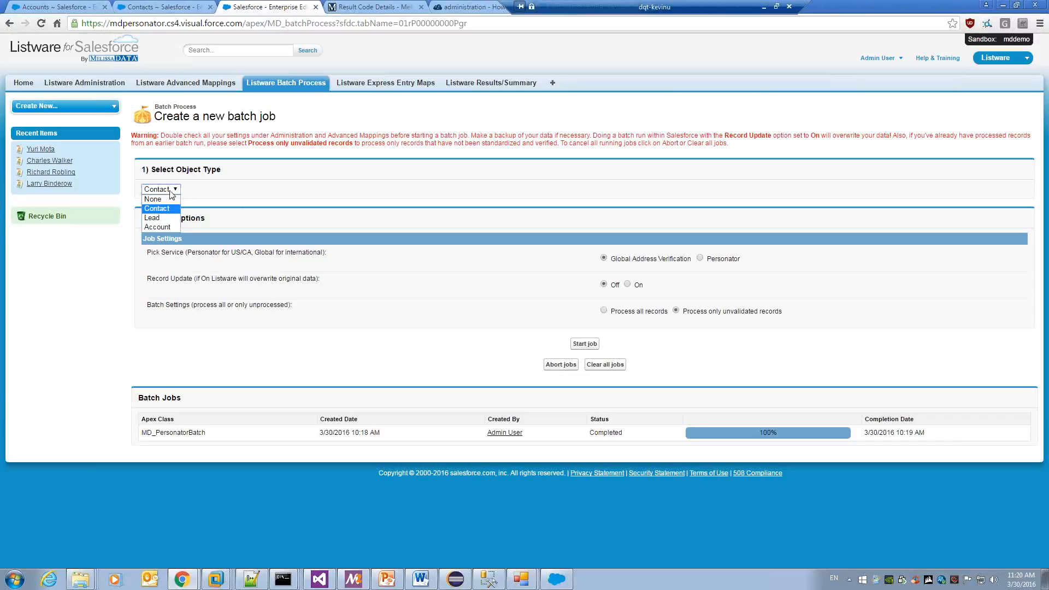
{"action": "left_click", "coordinate": [189, 213]}
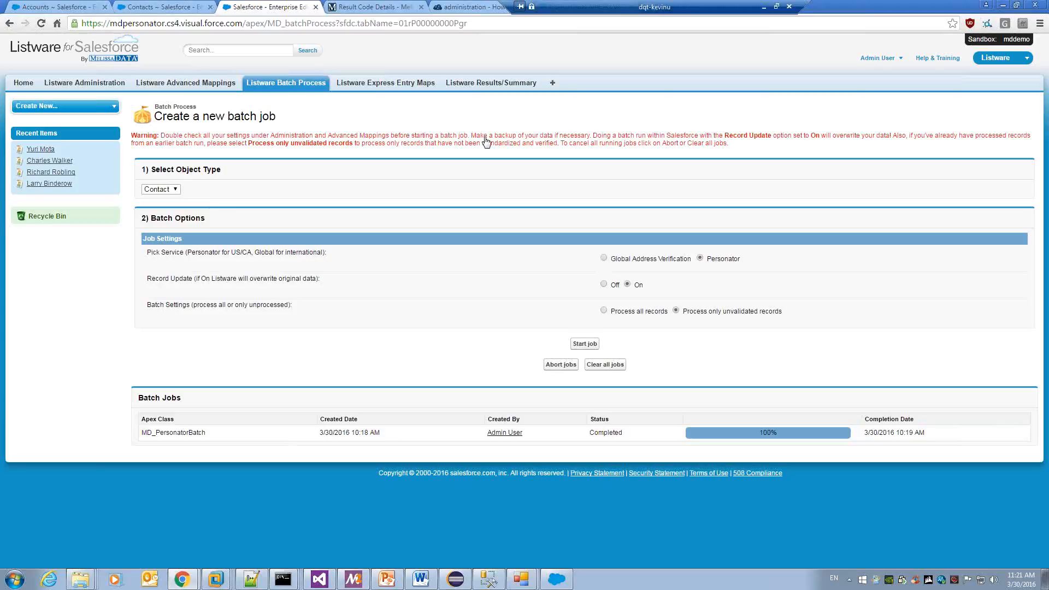
Open the Results Summary listing the 150 USA/CAN Personator entries and their result codes.
{"action": "left_click", "coordinate": [506, 87]}
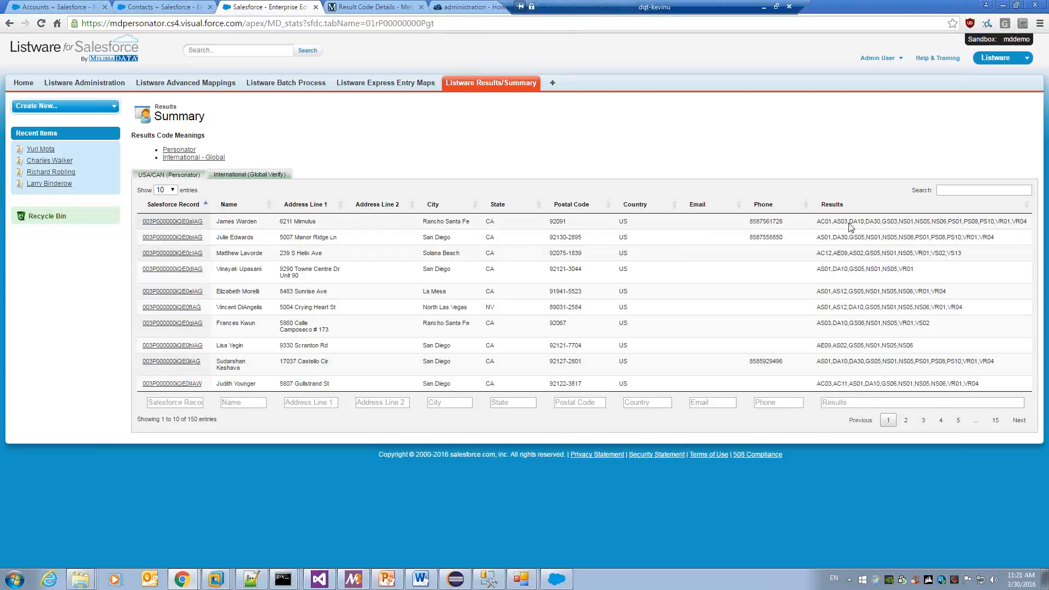
Try AS01 and AE in the Results column filter, then filter by DA for 108 entries.
{"action": "left_click", "coordinate": [862, 403]}
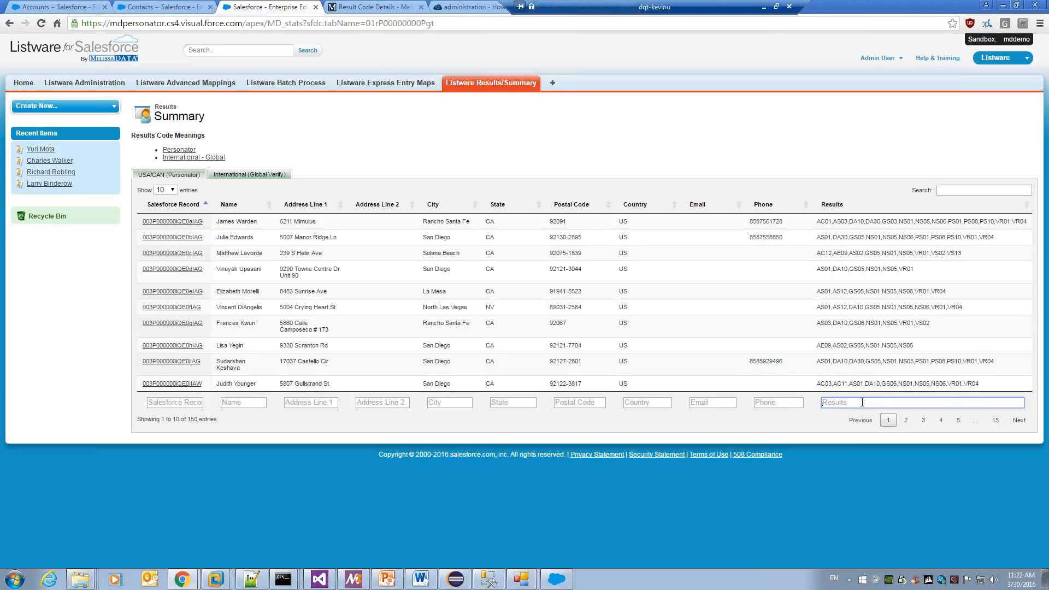
{"action": "type", "text": "AS01"}
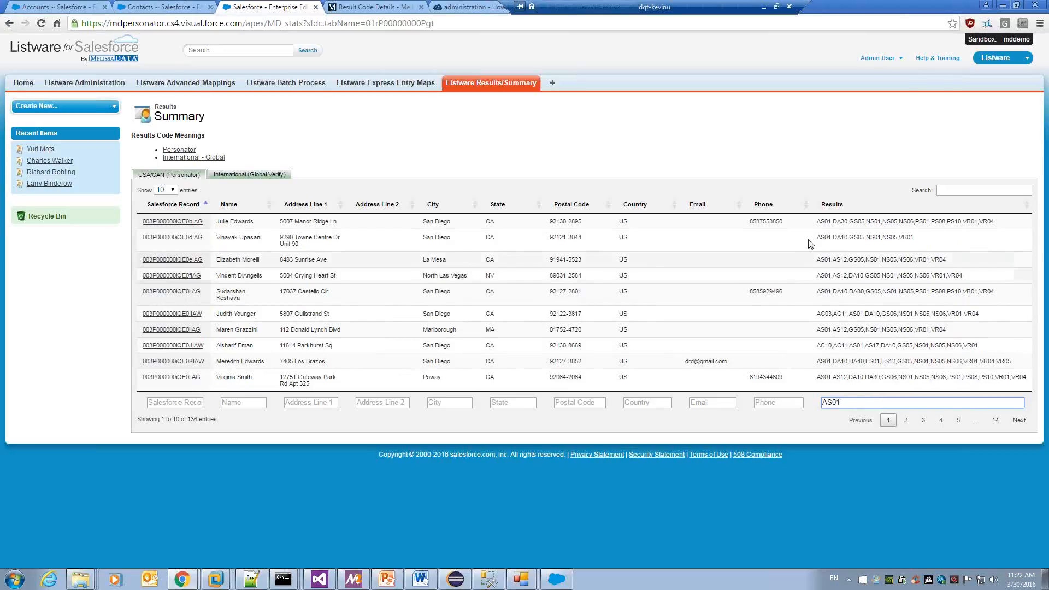
{"action": "left_click_drag", "start_coordinate": [841, 402], "coordinate": [805, 403]}
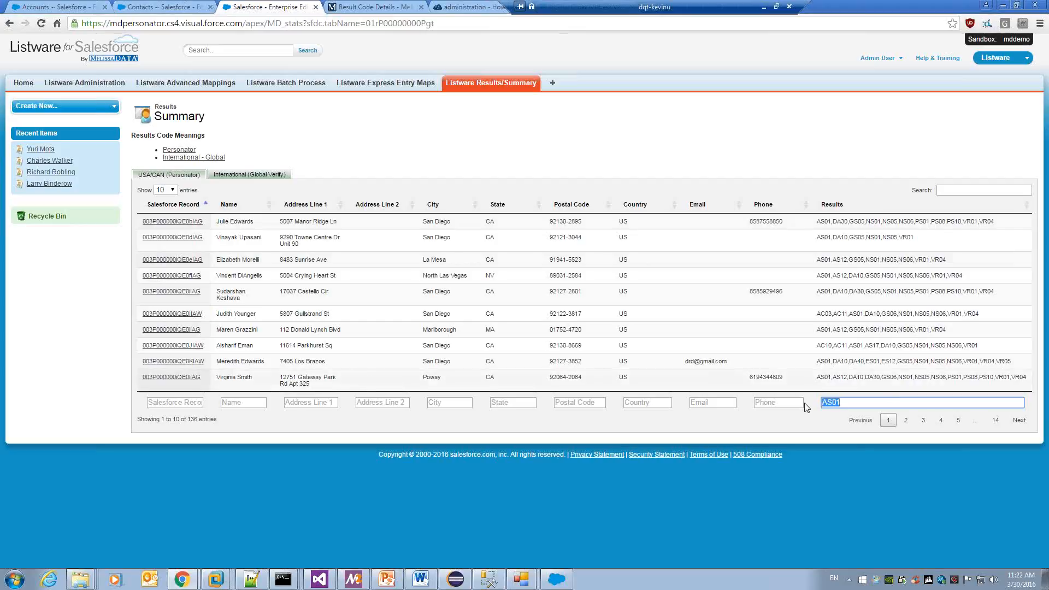
{"action": "key", "text": "BackSpace"}
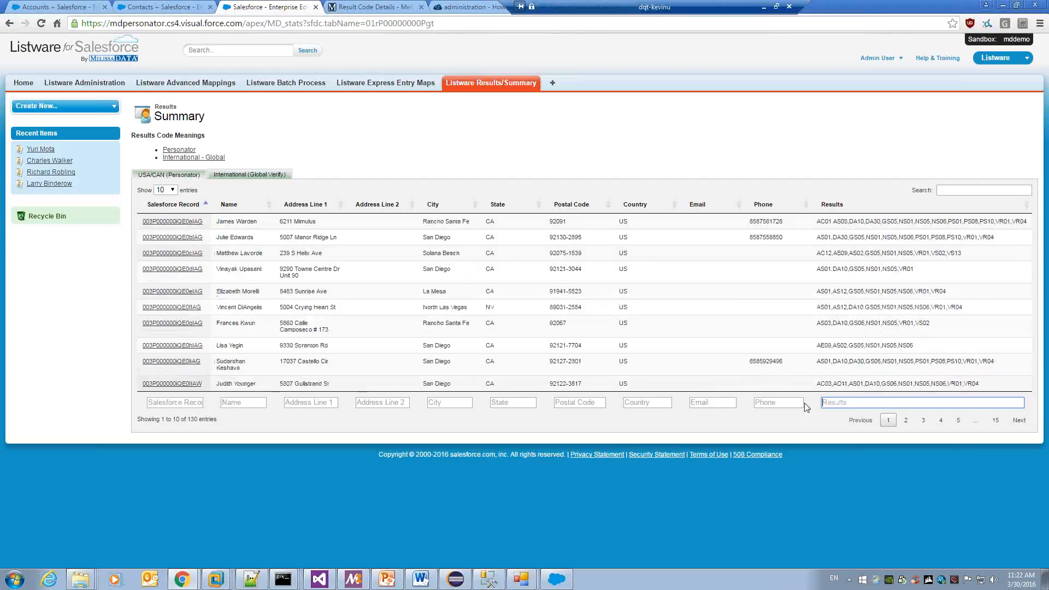
{"action": "type", "text": "AE"}
{"action": "key", "text": "BackSpace"}
{"action": "key", "text": "BackSpace"}
{"action": "type", "text": "DA"}
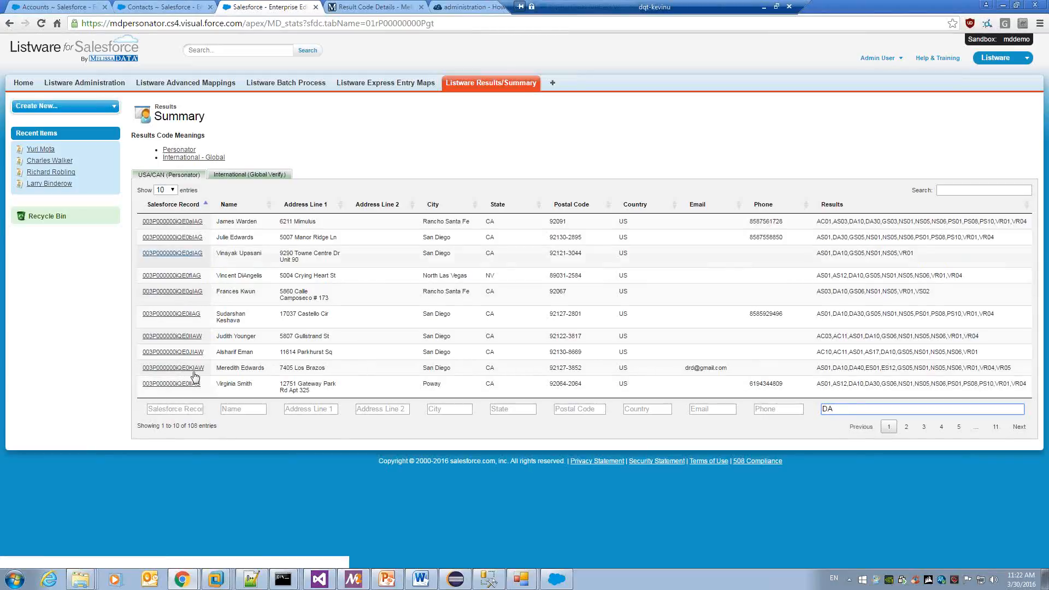
{"action": "left_click", "coordinate": [185, 222]}
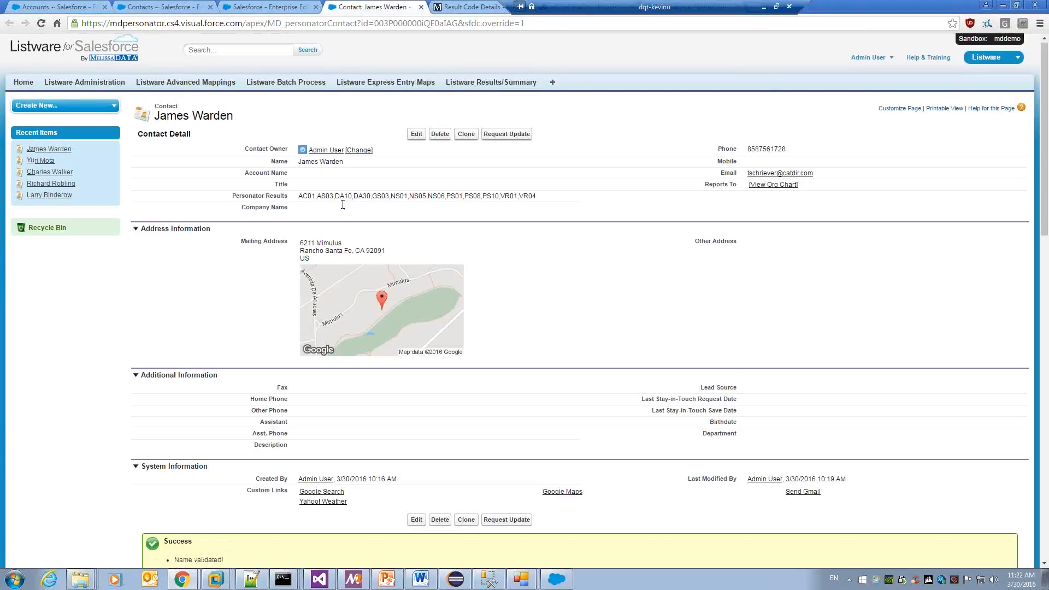
{"action": "scroll", "coordinate": [343, 208], "scroll_direction": "down", "scroll_amount": 1}
{"action": "scroll", "coordinate": [342, 203], "scroll_direction": "down", "scroll_amount": 5}
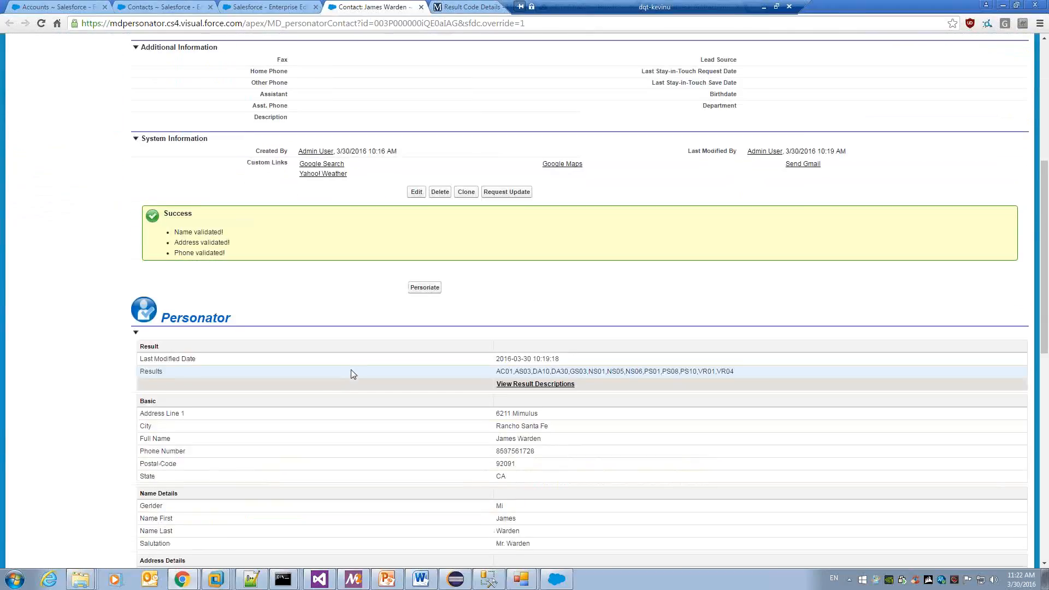
{"action": "scroll", "coordinate": [351, 370], "scroll_direction": "up", "scroll_amount": 7}
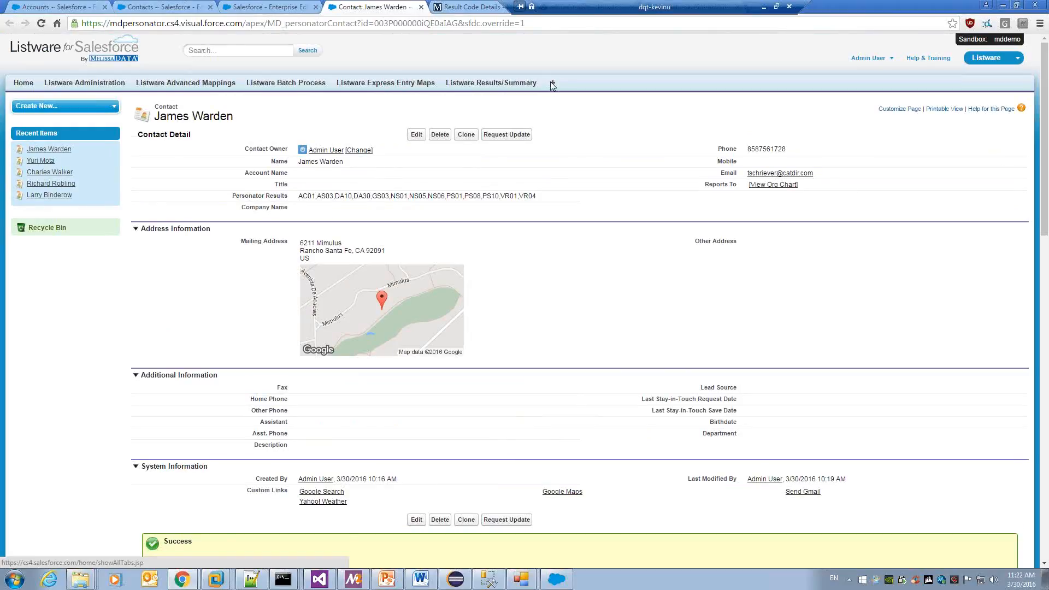
{"action": "left_click", "coordinate": [420, 7]}
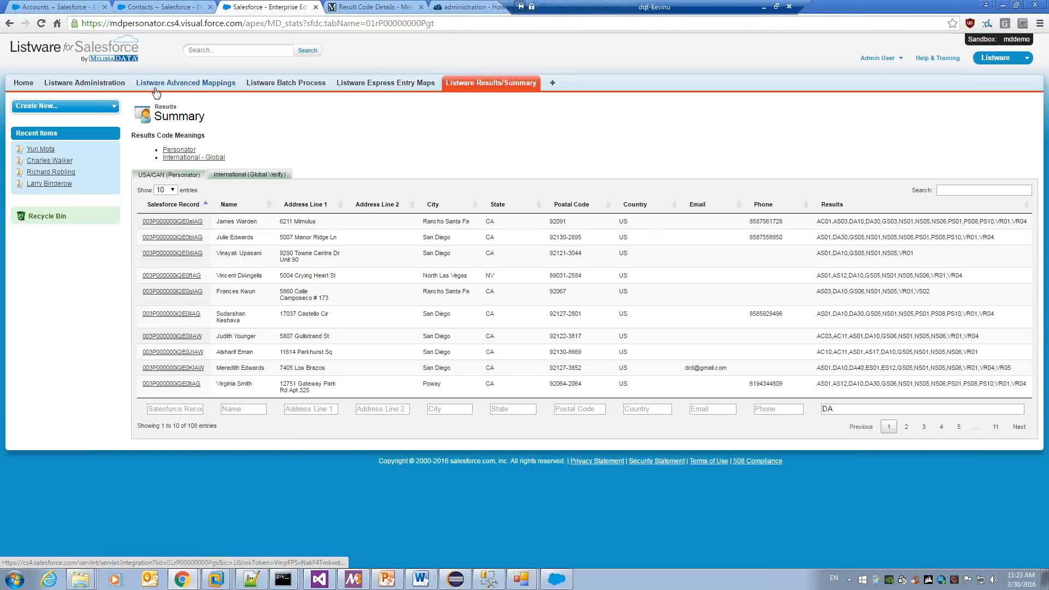
Show the Express Entry (Autocompletion) admin settings and open All Tabs in a new browser tab.
{"action": "left_click", "coordinate": [91, 84]}
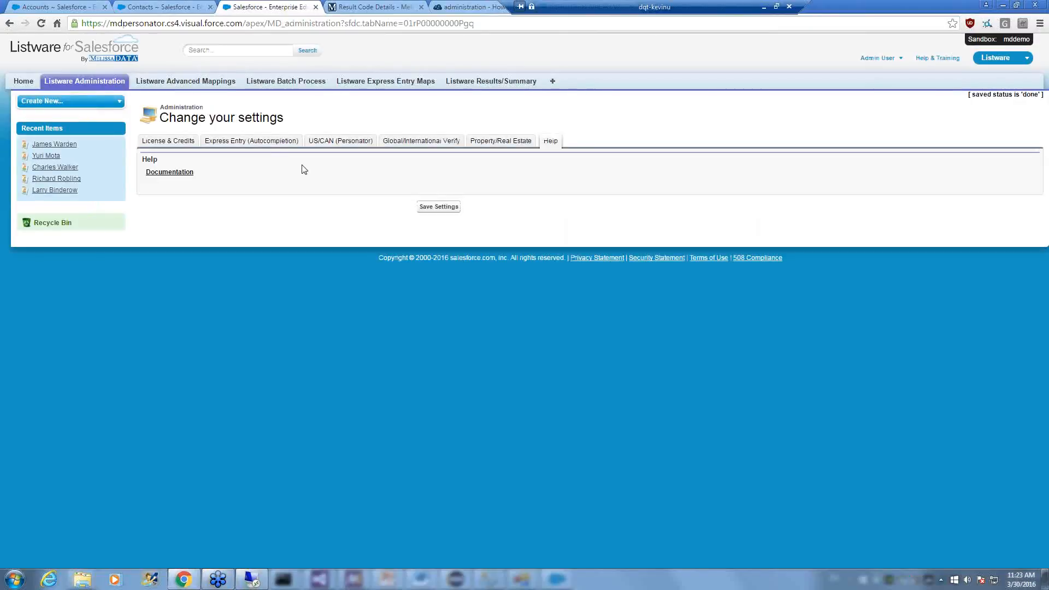
{"action": "left_click", "coordinate": [281, 142]}
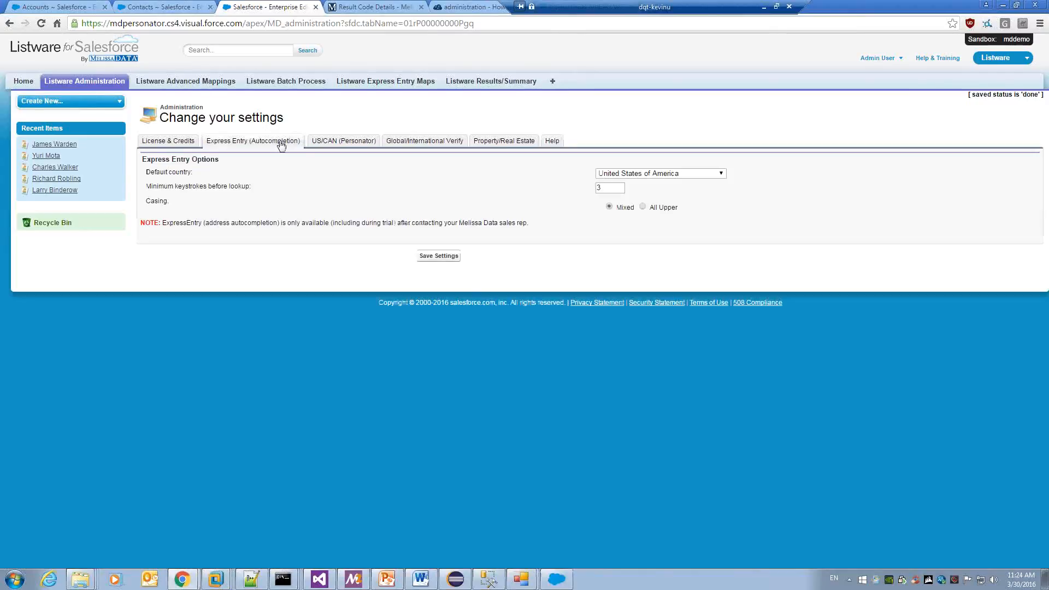
{"action": "right_click", "coordinate": [554, 82]}
{"action": "left_click", "coordinate": [601, 91]}
In the new tab, go to Contacts and start a new contact.
{"action": "left_click", "coordinate": [355, 5]}
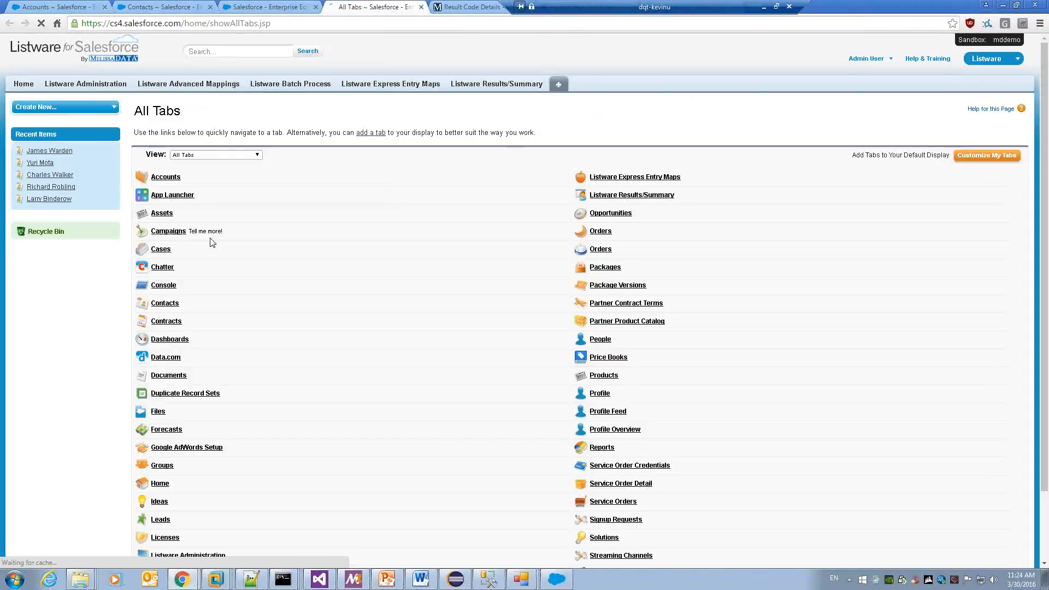
{"action": "left_click", "coordinate": [167, 322]}
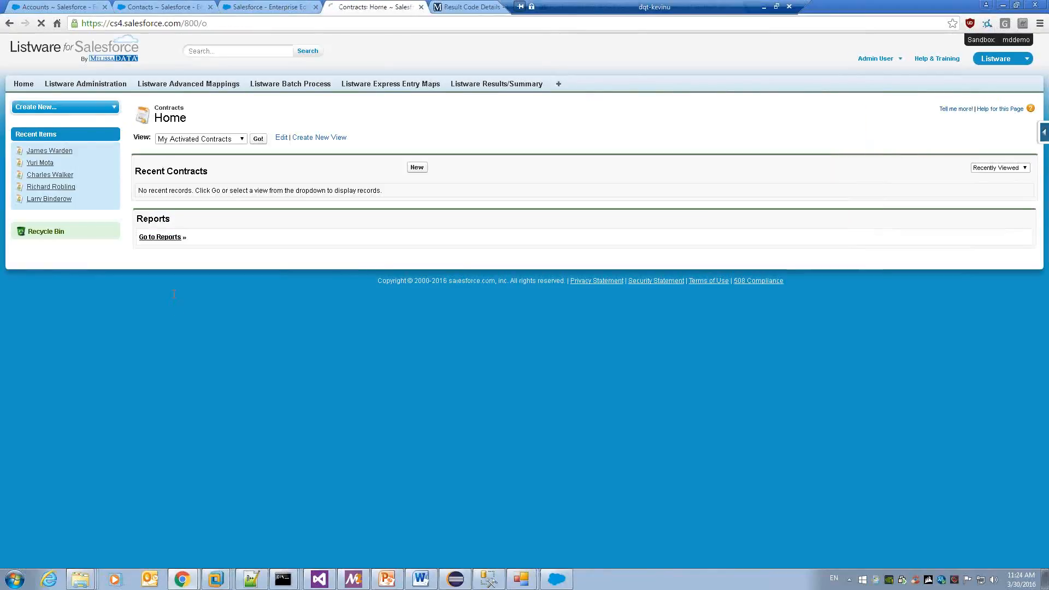
{"action": "key", "text": "alt+Left"}
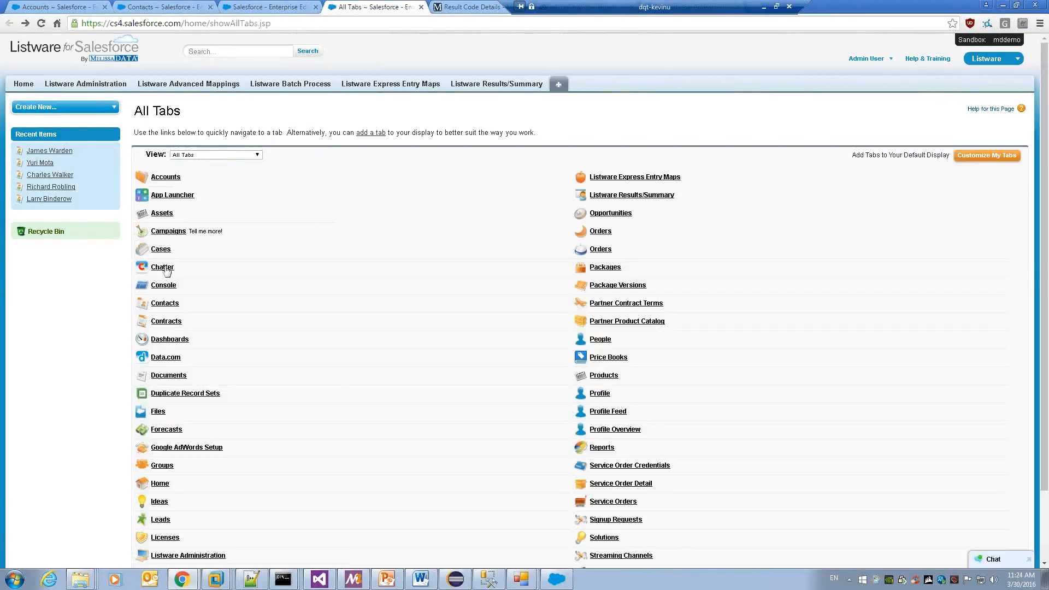
{"action": "left_click", "coordinate": [165, 304]}
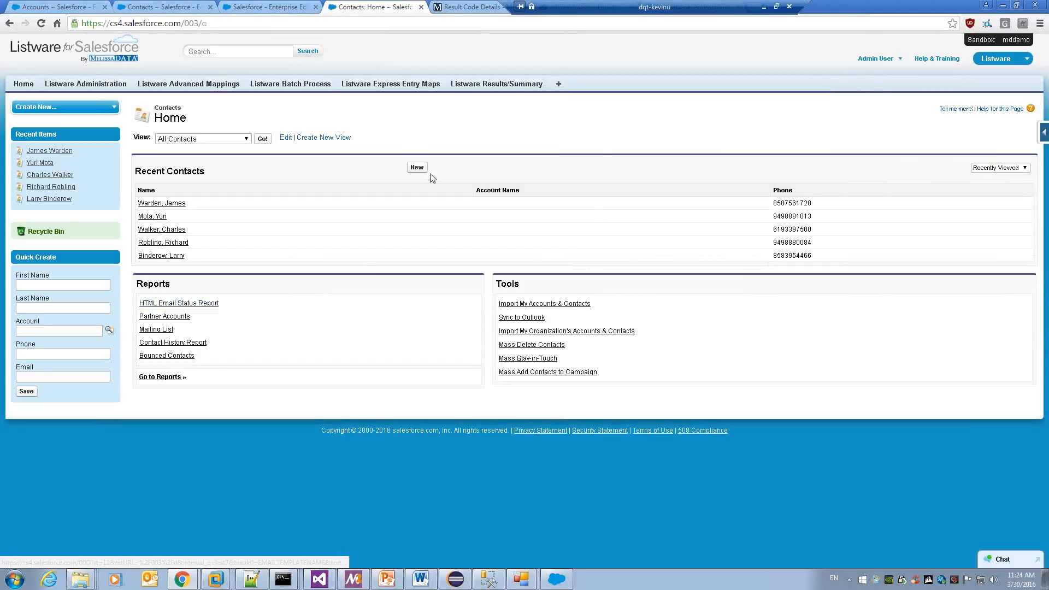
{"action": "left_click", "coordinate": [428, 169]}
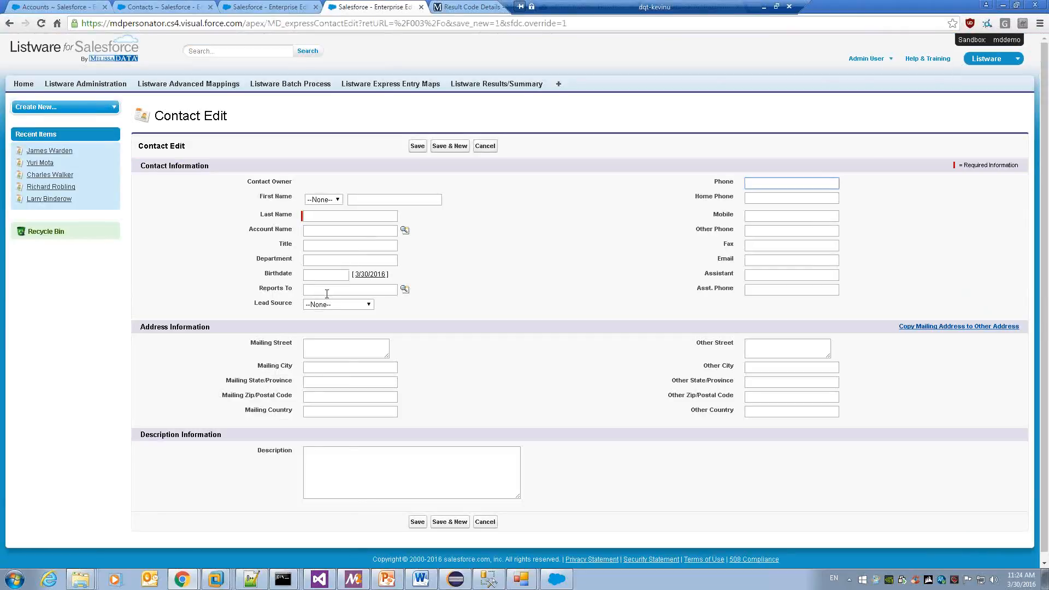
Enter 22382 as the Mailing Street to see Express Entry suggestions, then return to the admin tab.
{"action": "left_click", "coordinate": [317, 350]}
{"action": "type", "text": "22382"}
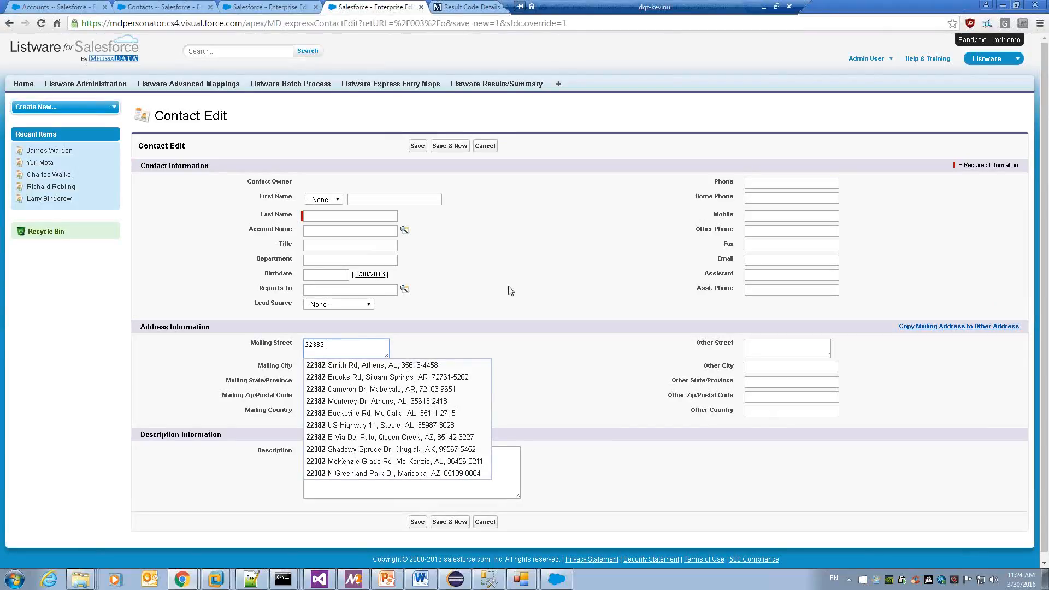
{"action": "left_click", "coordinate": [275, 8]}
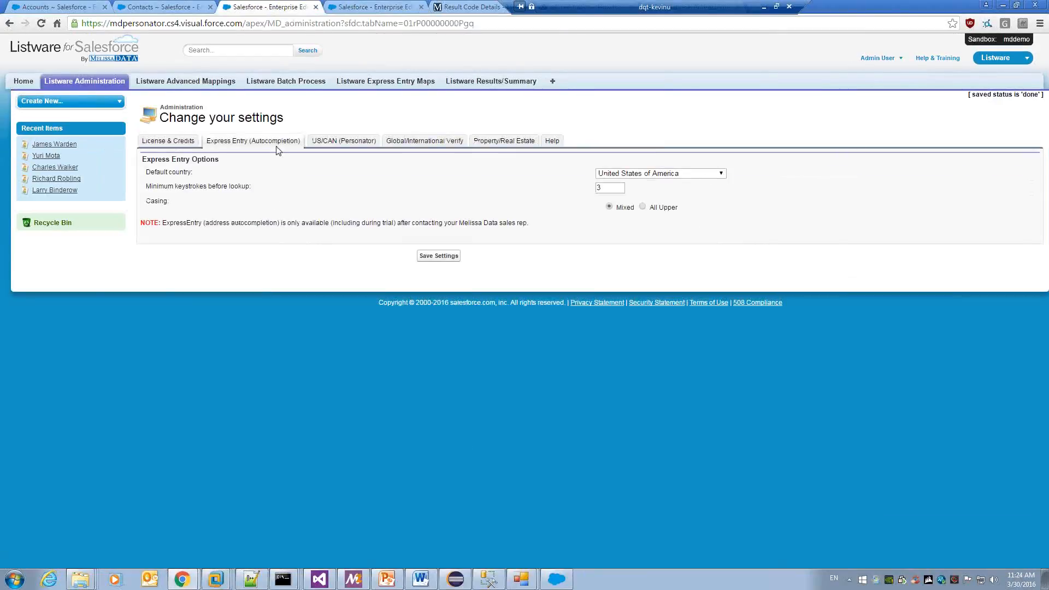
View the US/CAN (Personator) options, then the Global/International Verify settings.
{"action": "left_click", "coordinate": [336, 143]}
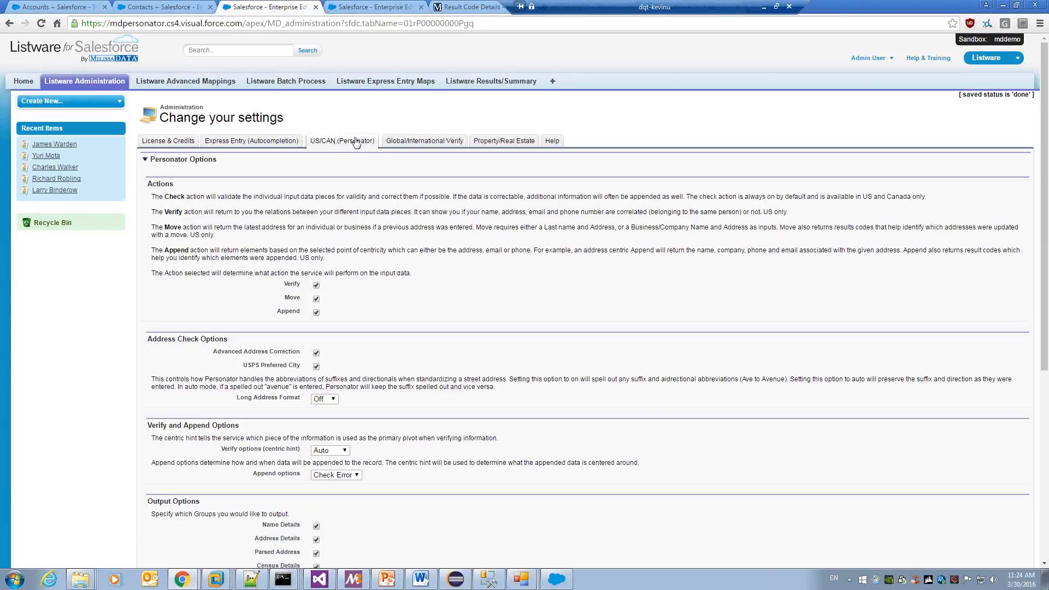
{"action": "left_click", "coordinate": [415, 143]}
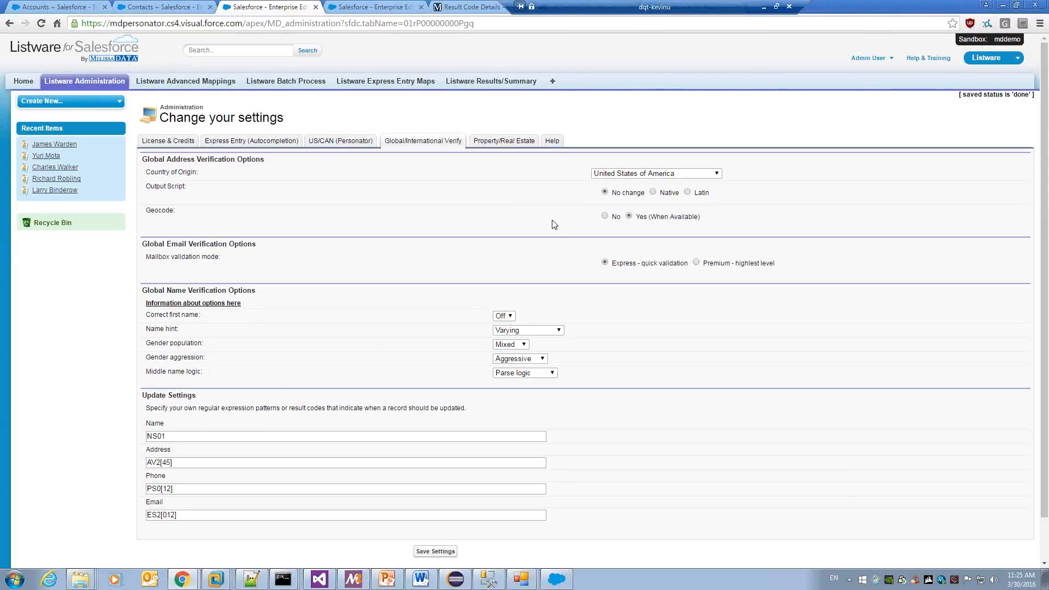
Switch to the AppExchange International Address Verification listing priced at $19.99 one-time.
{"action": "double_click", "coordinate": [638, 6]}
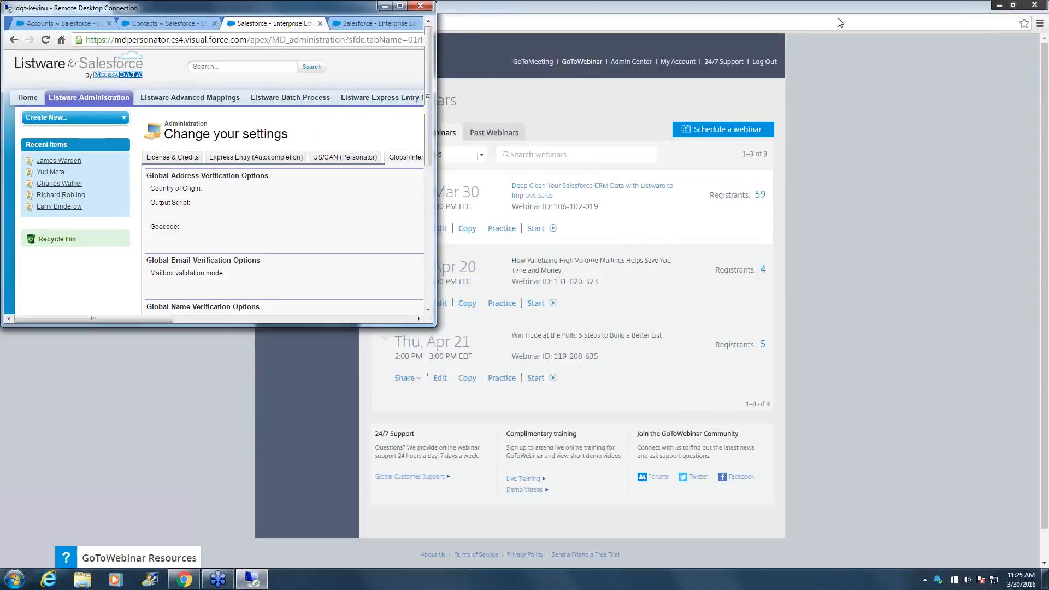
{"action": "double_click", "coordinate": [707, 6]}
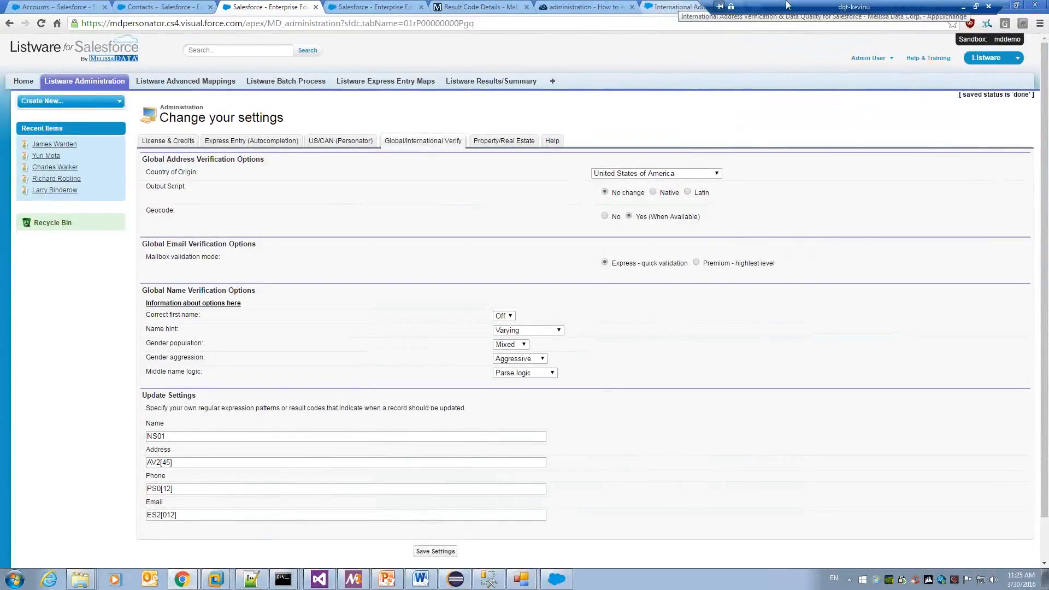
{"action": "left_click", "coordinate": [670, 8]}
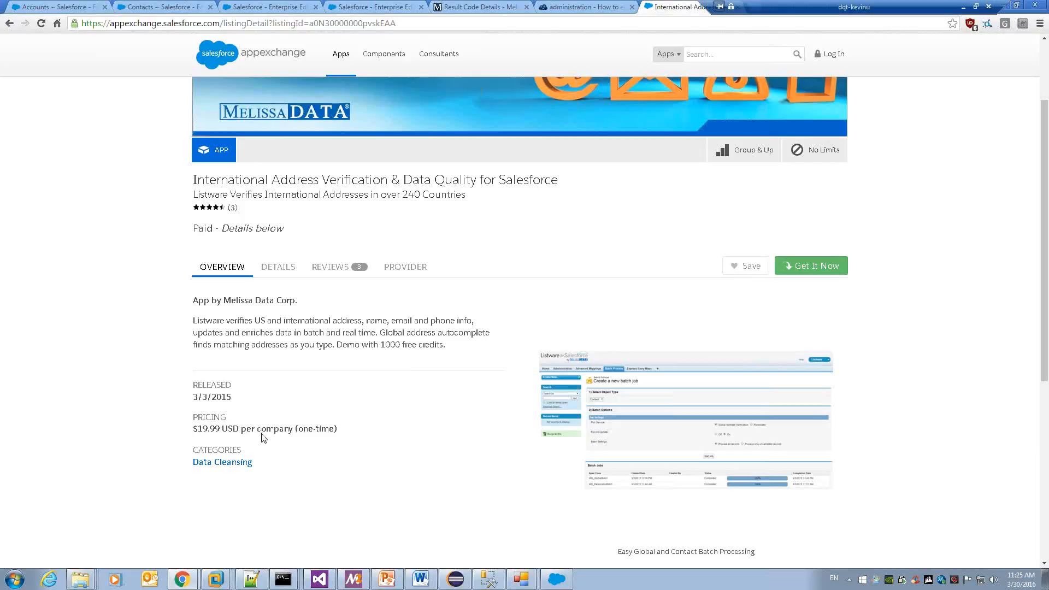
Search for 'MELISSA data credits' and open the Melissa Data Credit Levels page.
{"action": "left_click", "coordinate": [405, 22]}
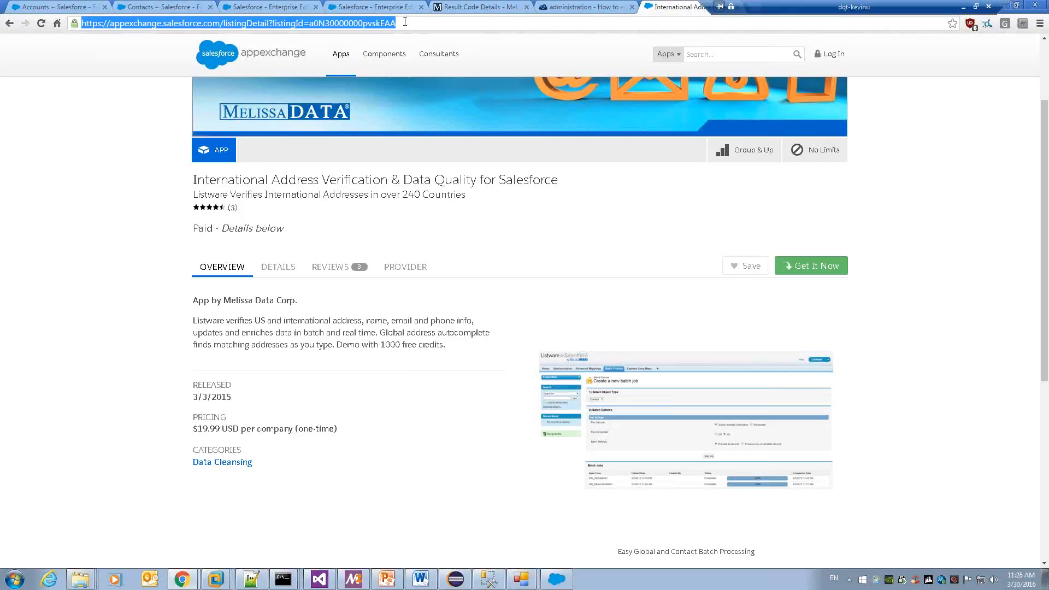
{"action": "key", "text": "ctrl+t"}
{"action": "type", "text": "MELISSA da"}
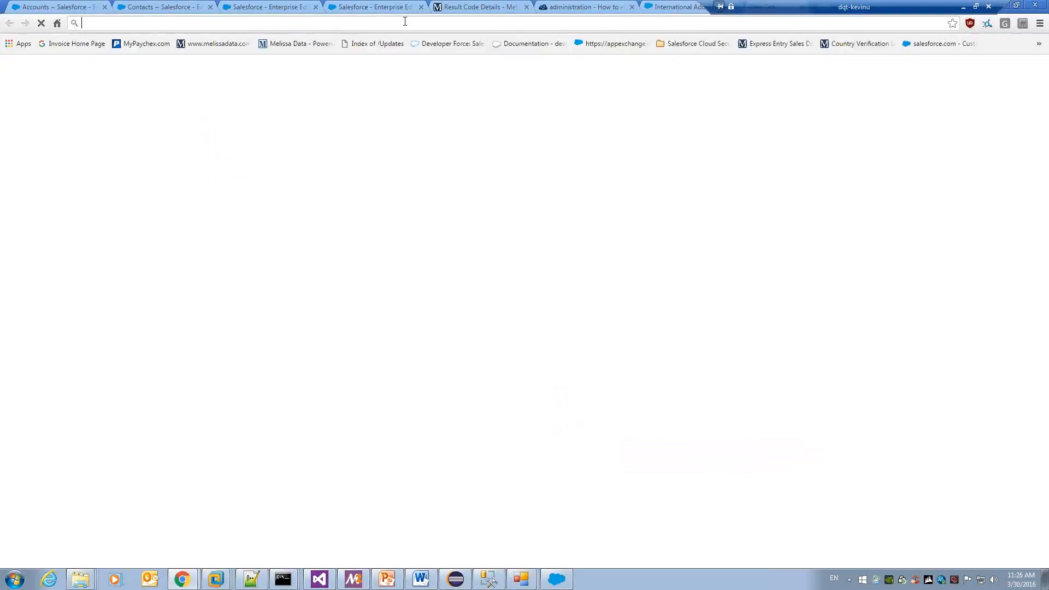
{"action": "type", "text": "ta credits"}
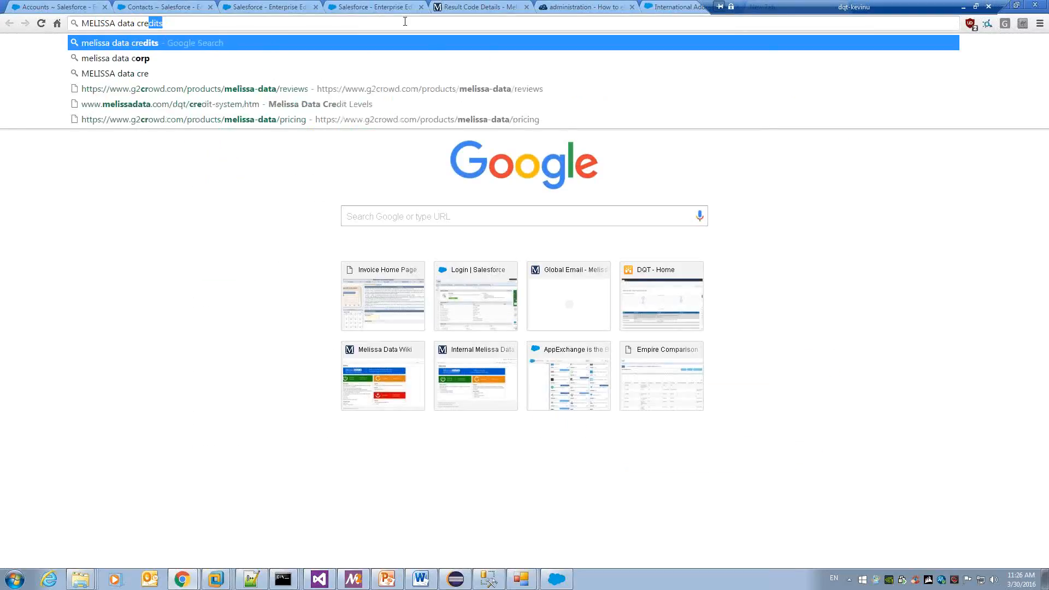
{"action": "key", "text": "Return"}
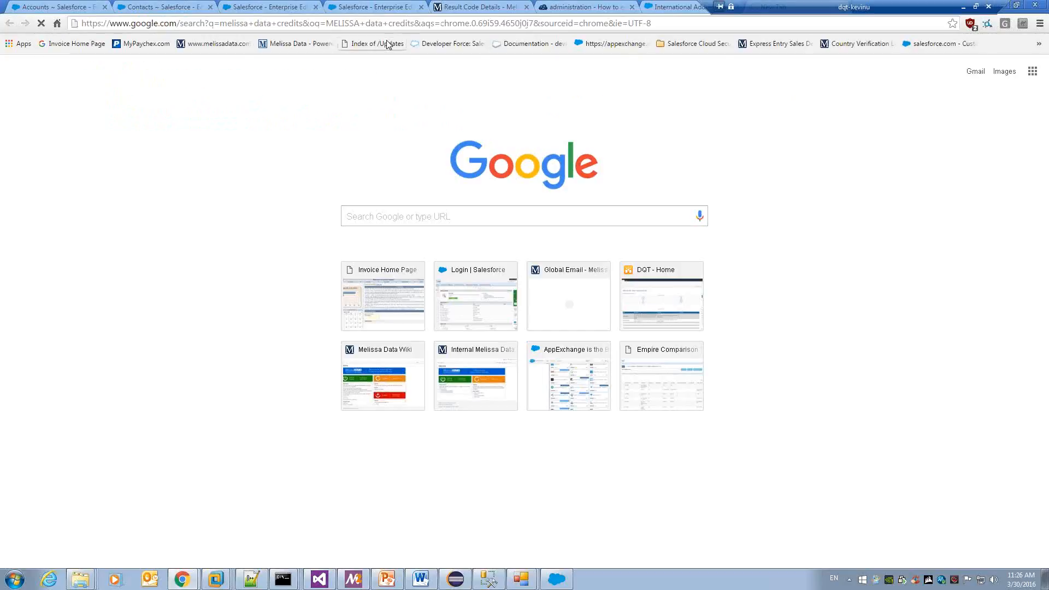
{"action": "left_click", "coordinate": [160, 134]}
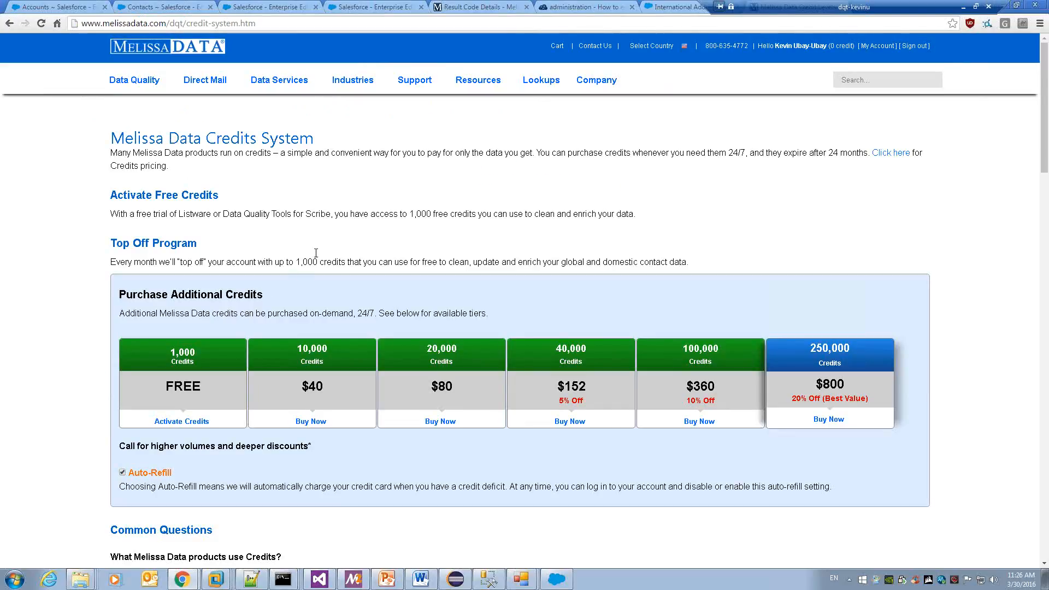
Review the Credits Pricing tables, highlighting the Contact Check per-record credit price.
{"action": "scroll", "coordinate": [314, 255], "scroll_direction": "down", "scroll_amount": 6}
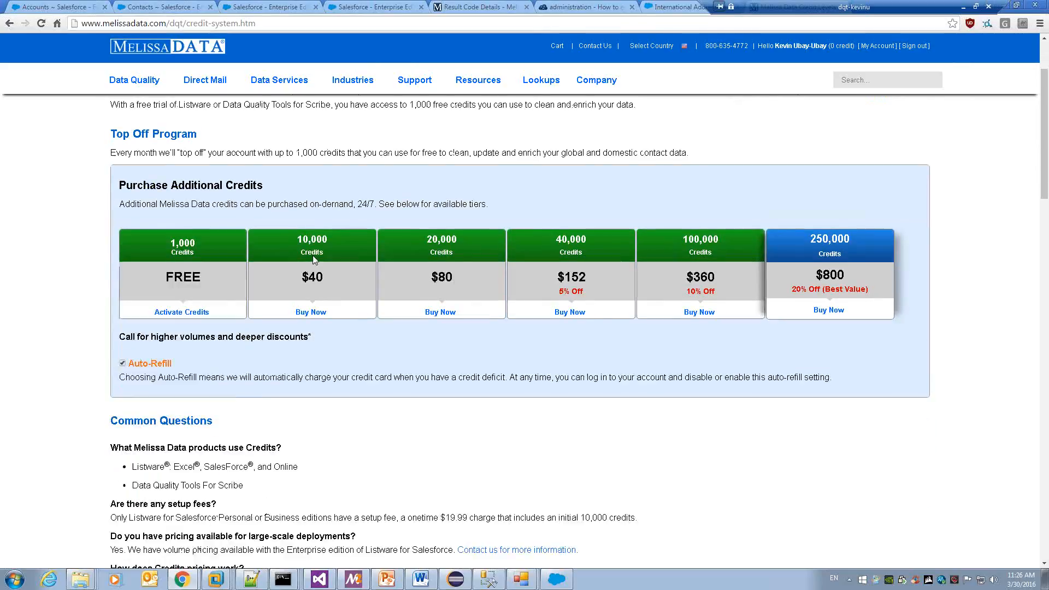
{"action": "scroll", "coordinate": [313, 255], "scroll_direction": "down", "scroll_amount": 2}
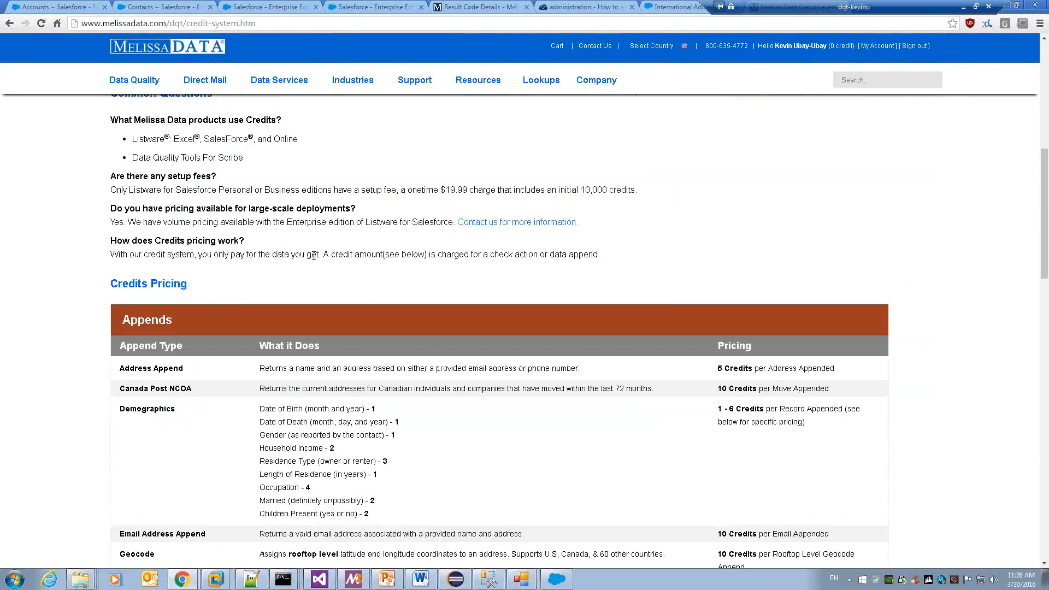
{"action": "scroll", "coordinate": [314, 257], "scroll_direction": "down", "scroll_amount": 1}
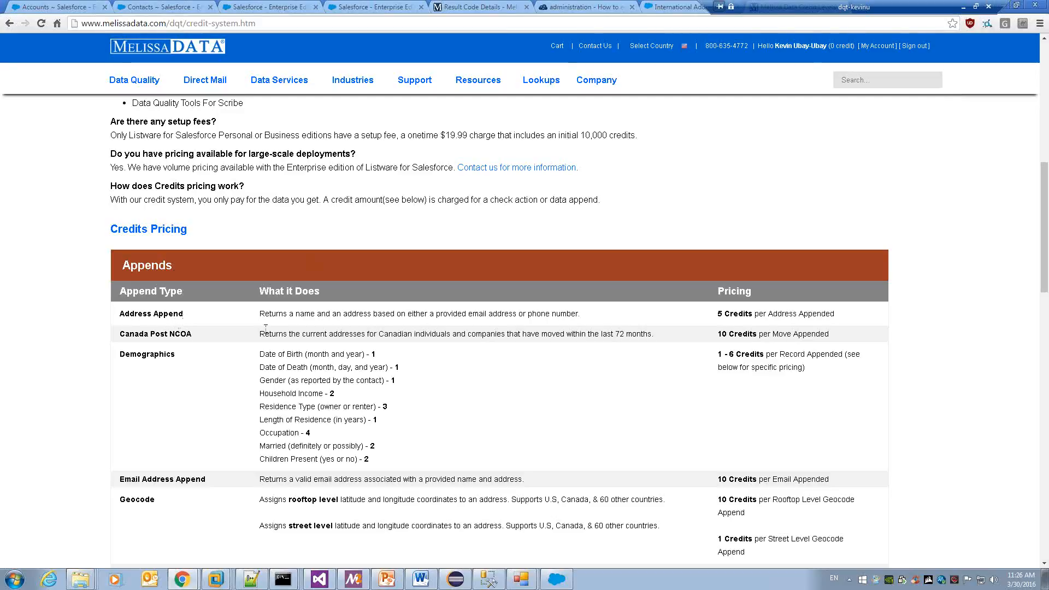
{"action": "scroll", "coordinate": [266, 328], "scroll_direction": "down", "scroll_amount": 8}
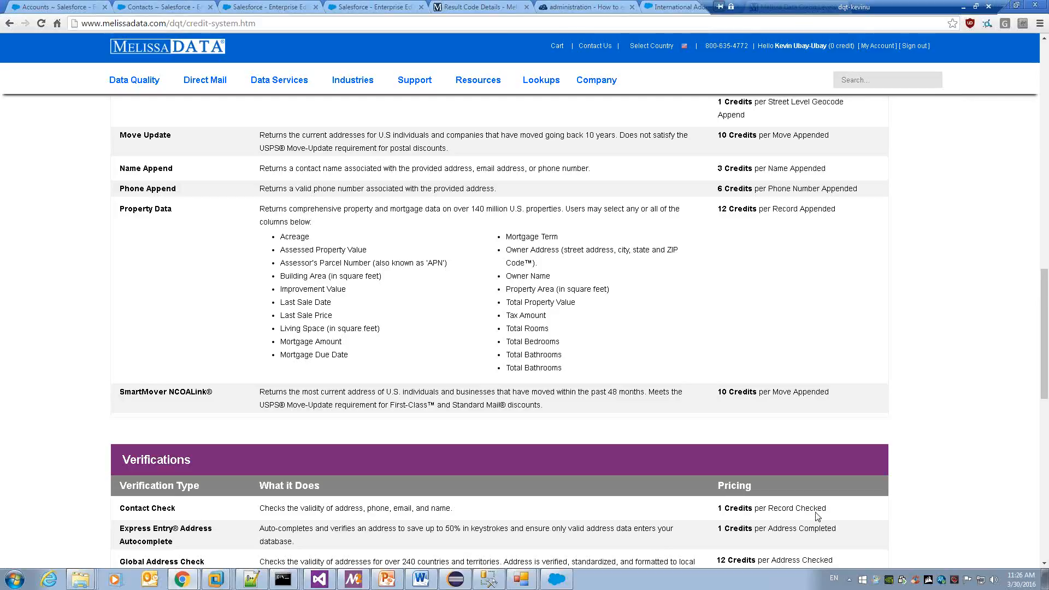
{"action": "left_click_drag", "start_coordinate": [828, 508], "coordinate": [728, 512]}
{"action": "scroll", "coordinate": [705, 503], "scroll_direction": "up", "scroll_amount": 5}
{"action": "scroll", "coordinate": [679, 188], "scroll_direction": "up", "scroll_amount": 1}
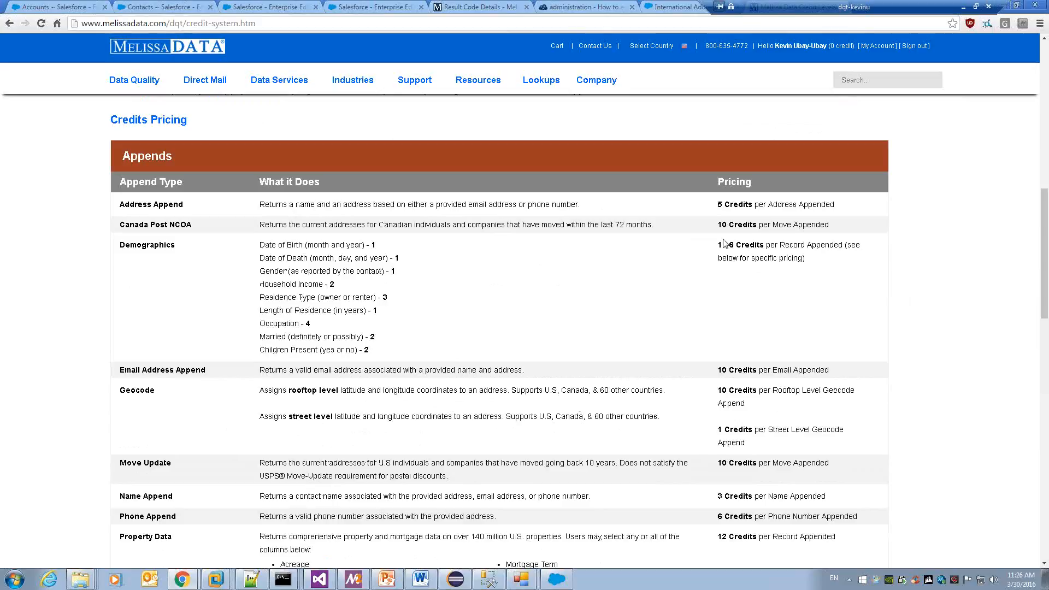
{"action": "scroll", "coordinate": [142, 403], "scroll_direction": "down", "scroll_amount": 1}
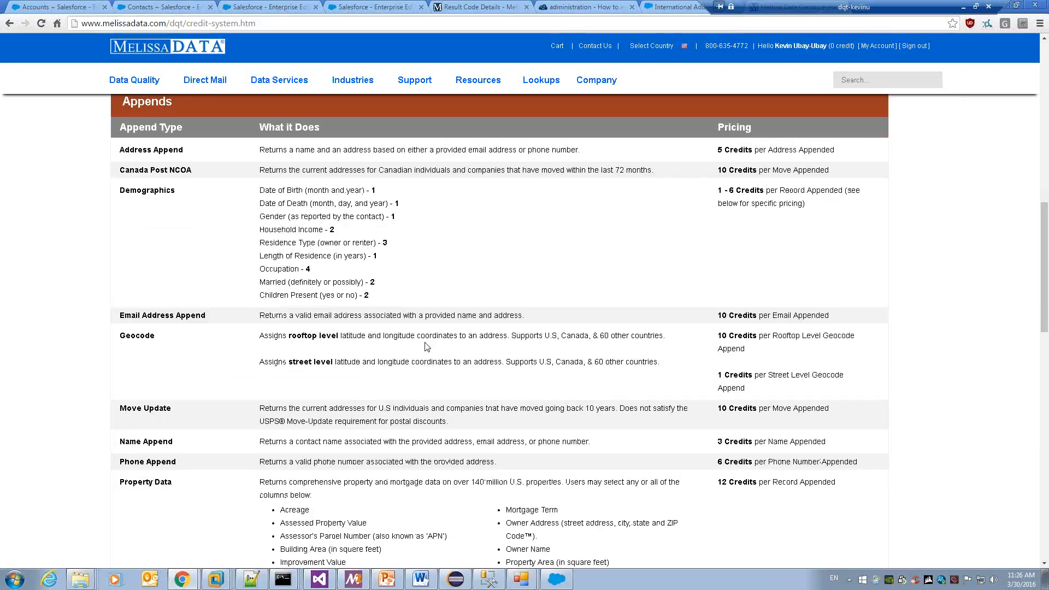
{"action": "scroll", "coordinate": [426, 348], "scroll_direction": "up", "scroll_amount": 1}
{"action": "scroll", "coordinate": [426, 348], "scroll_direction": "up", "scroll_amount": 2}
{"action": "scroll", "coordinate": [425, 350], "scroll_direction": "down", "scroll_amount": 2}
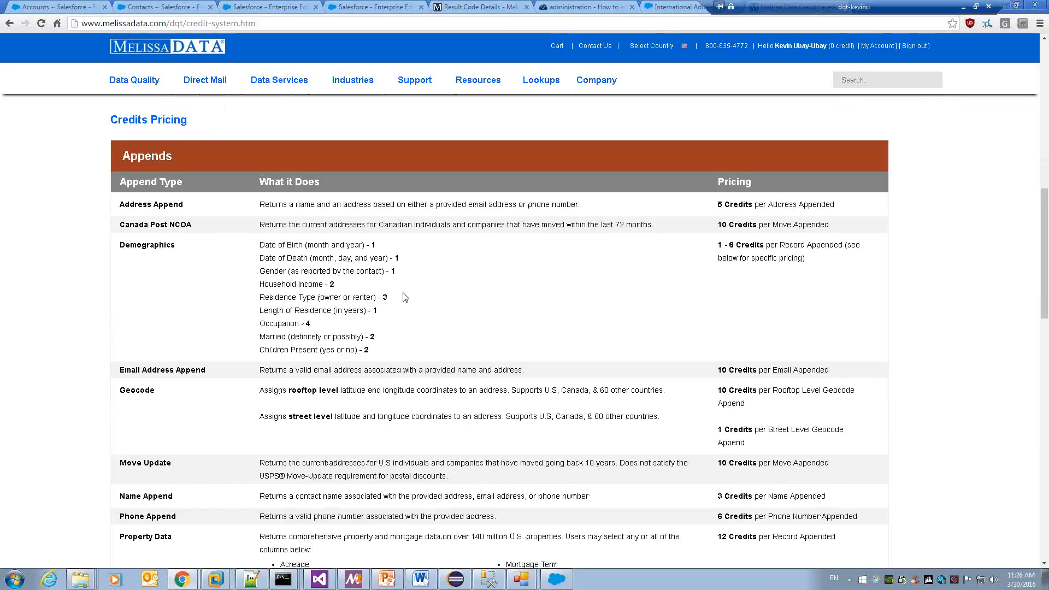
In the US/CAN (Personator) settings, uncheck Move while keeping Verify and Append on.
{"action": "left_click", "coordinate": [243, 6]}
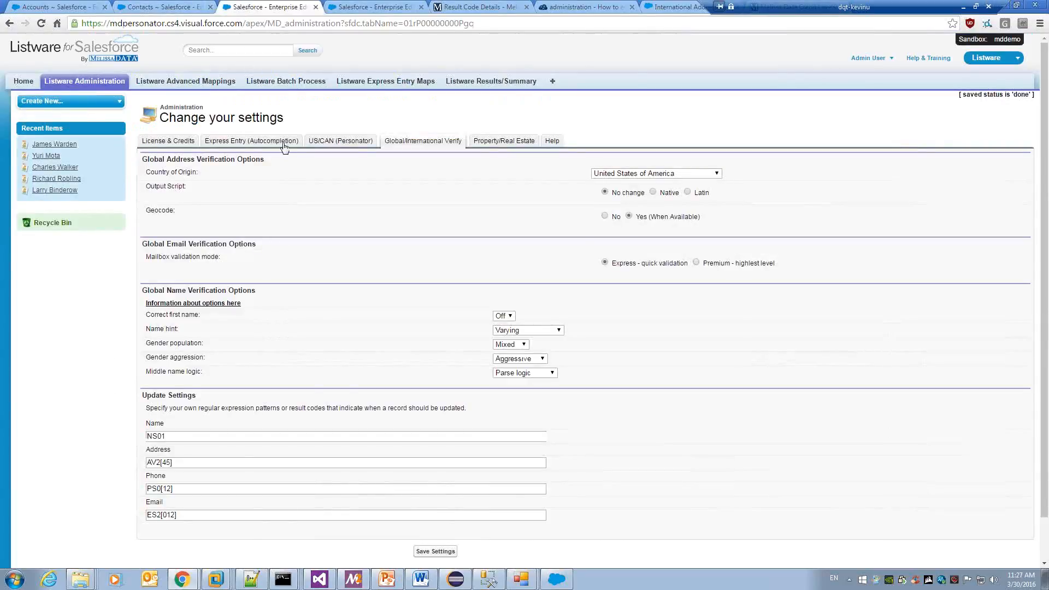
{"action": "left_click", "coordinate": [355, 142]}
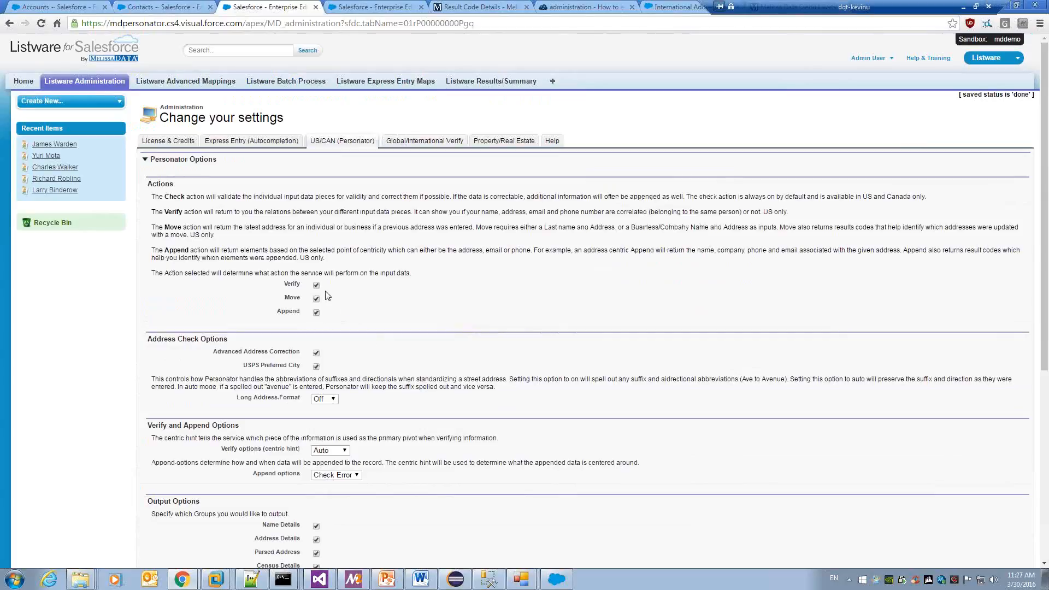
{"action": "left_click", "coordinate": [316, 312]}
{"action": "left_click", "coordinate": [316, 299]}
{"action": "left_click", "coordinate": [316, 313]}
{"action": "left_click", "coordinate": [318, 286]}
Turn off the Demographics output and set Geocoding to Off, then return to PowerPoint.
{"action": "scroll", "coordinate": [370, 320], "scroll_direction": "down", "scroll_amount": 4}
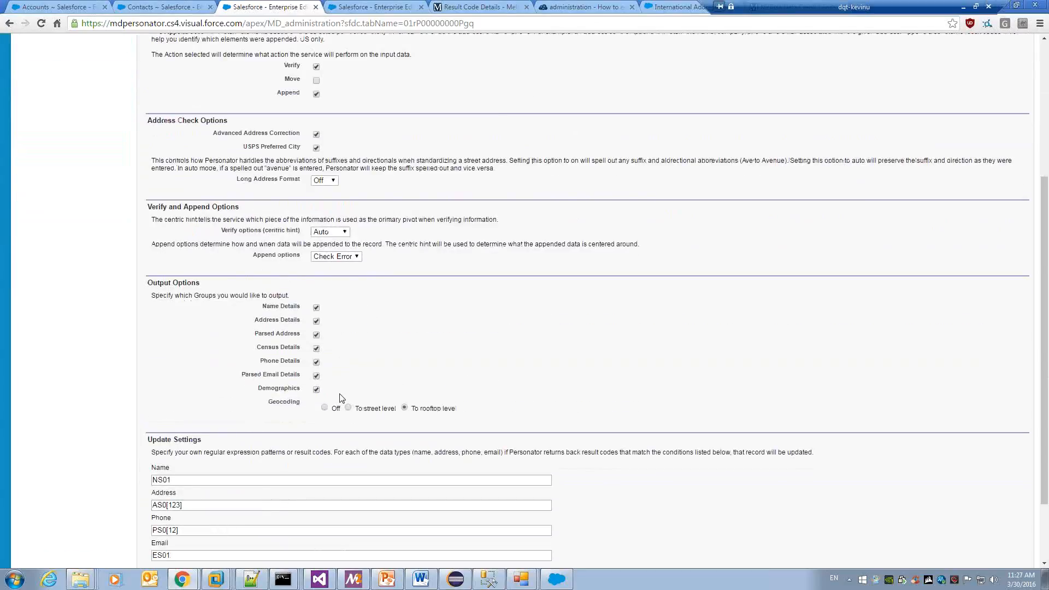
{"action": "left_click", "coordinate": [316, 389]}
{"action": "left_click", "coordinate": [325, 408]}
{"action": "scroll", "coordinate": [584, 368], "scroll_direction": "up", "scroll_amount": 3}
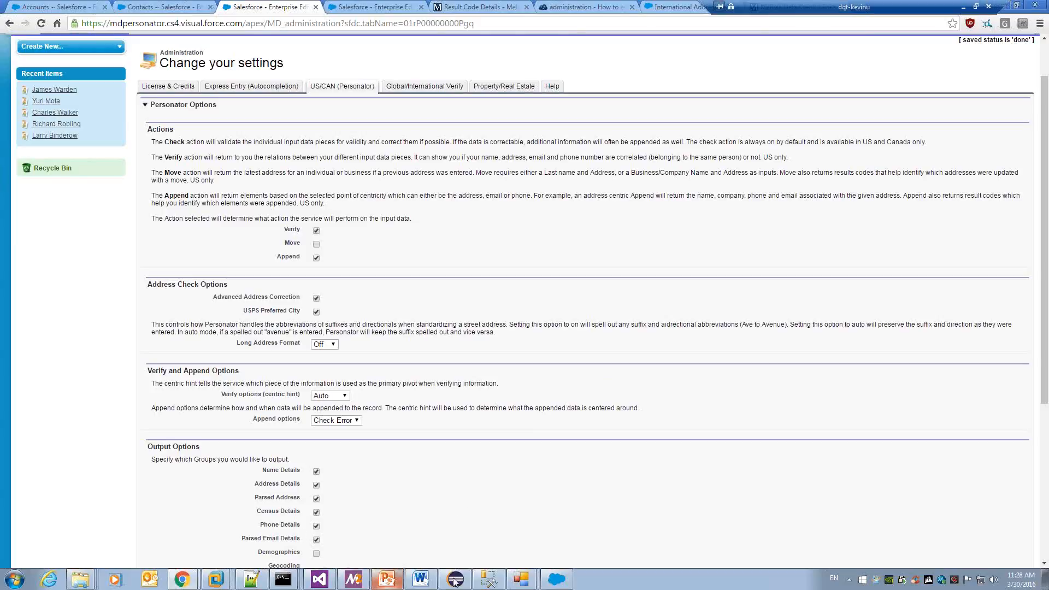
{"action": "left_click", "coordinate": [385, 579]}
Select slide 7, the Questions slide, and start the slide show from it.
{"action": "left_click", "coordinate": [118, 450]}
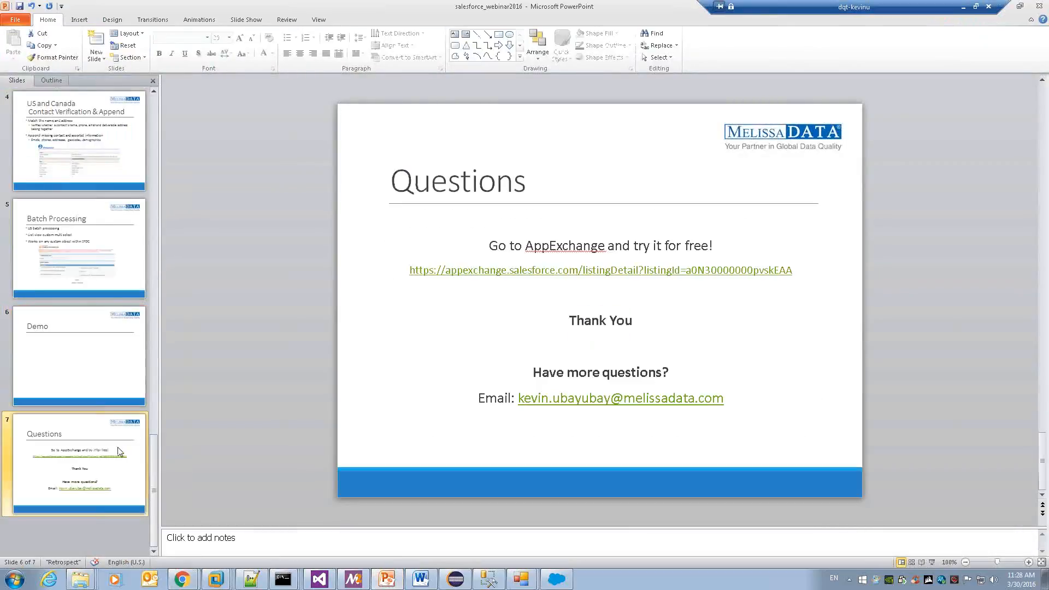
{"action": "right_click", "coordinate": [87, 444]}
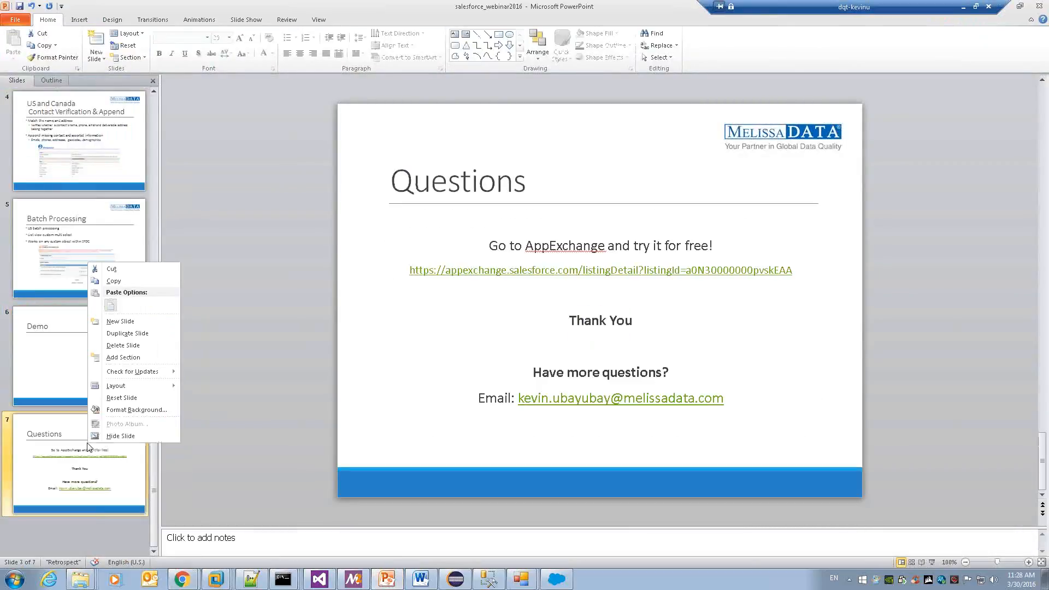
{"action": "left_click", "coordinate": [269, 260]}
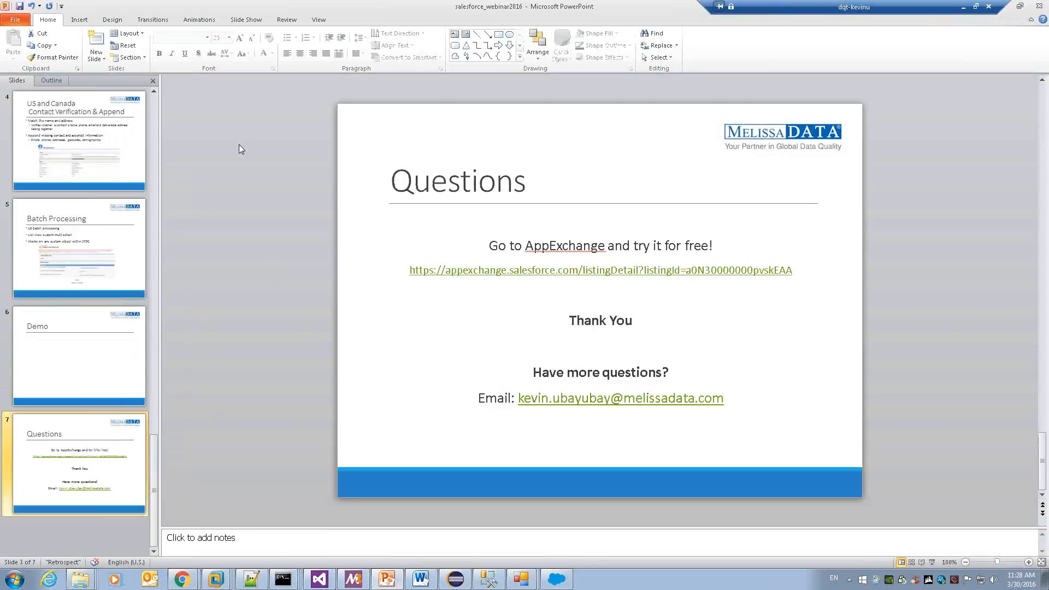
{"action": "left_click", "coordinate": [257, 21]}
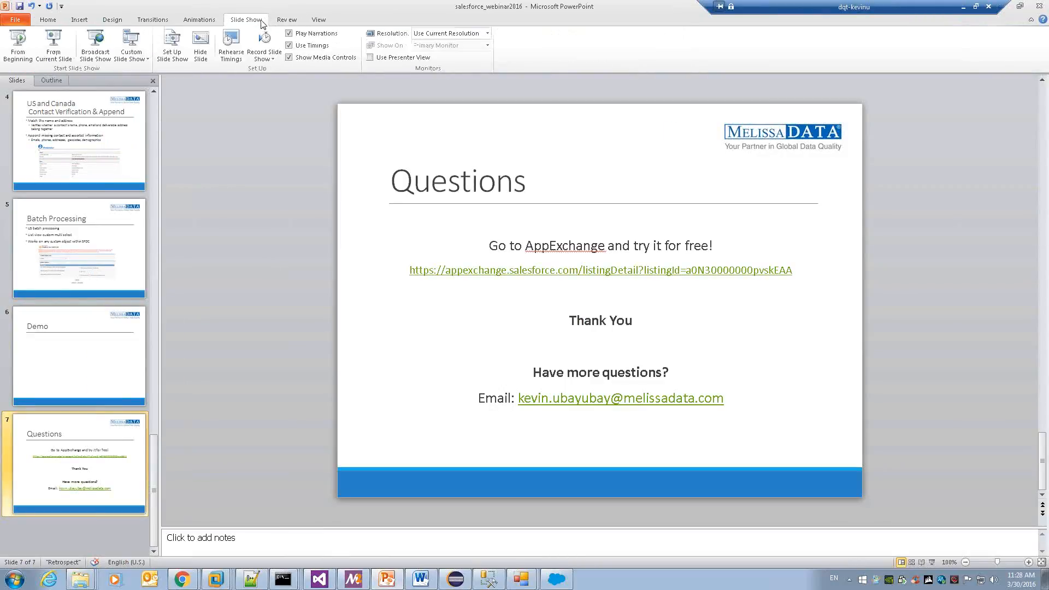
{"action": "left_click", "coordinate": [54, 42]}
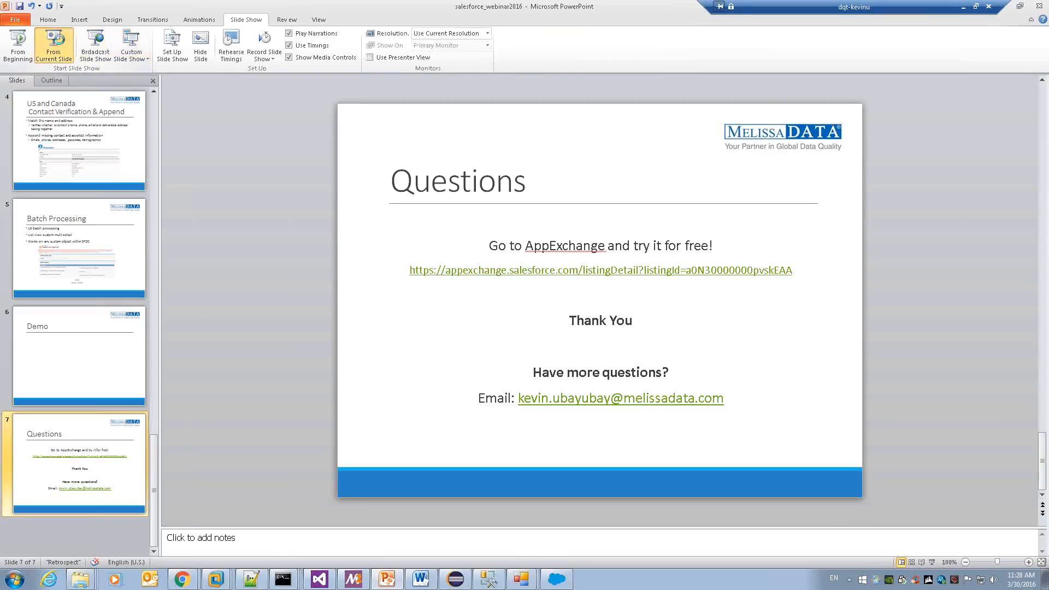